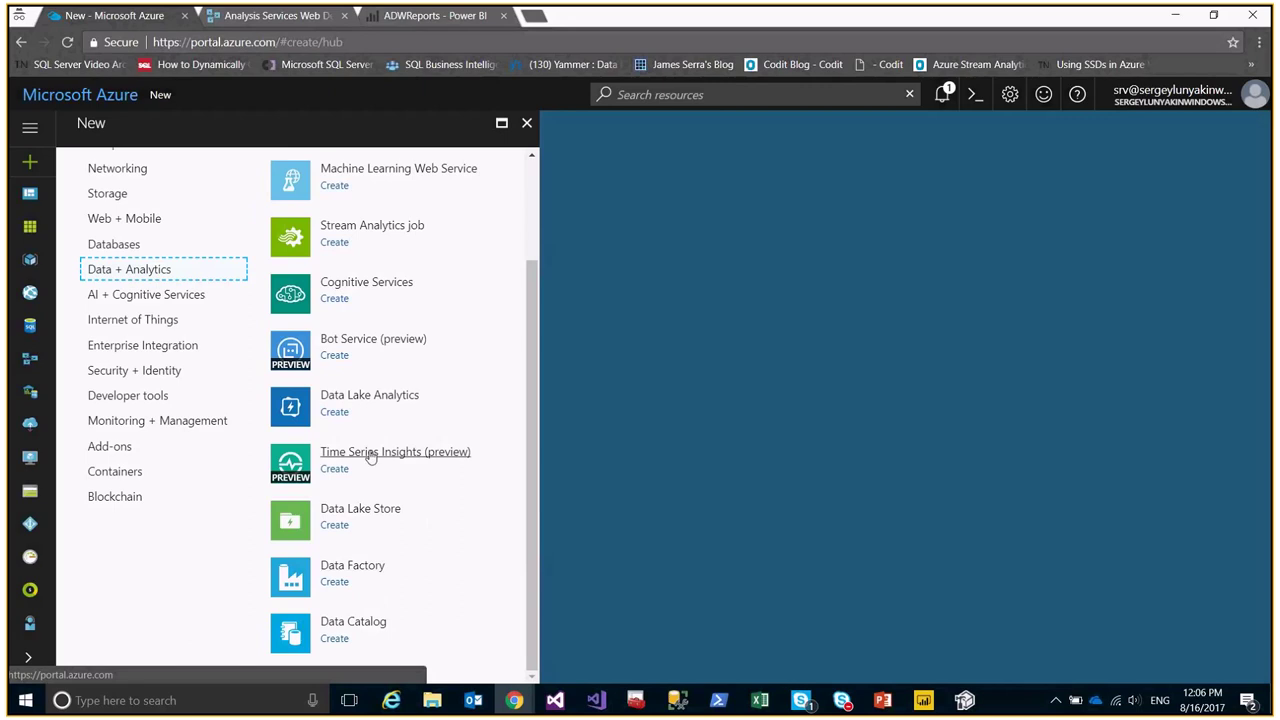
Search the Marketplace for 'azure analysis services'.
scroll(368, 440, up, 3)
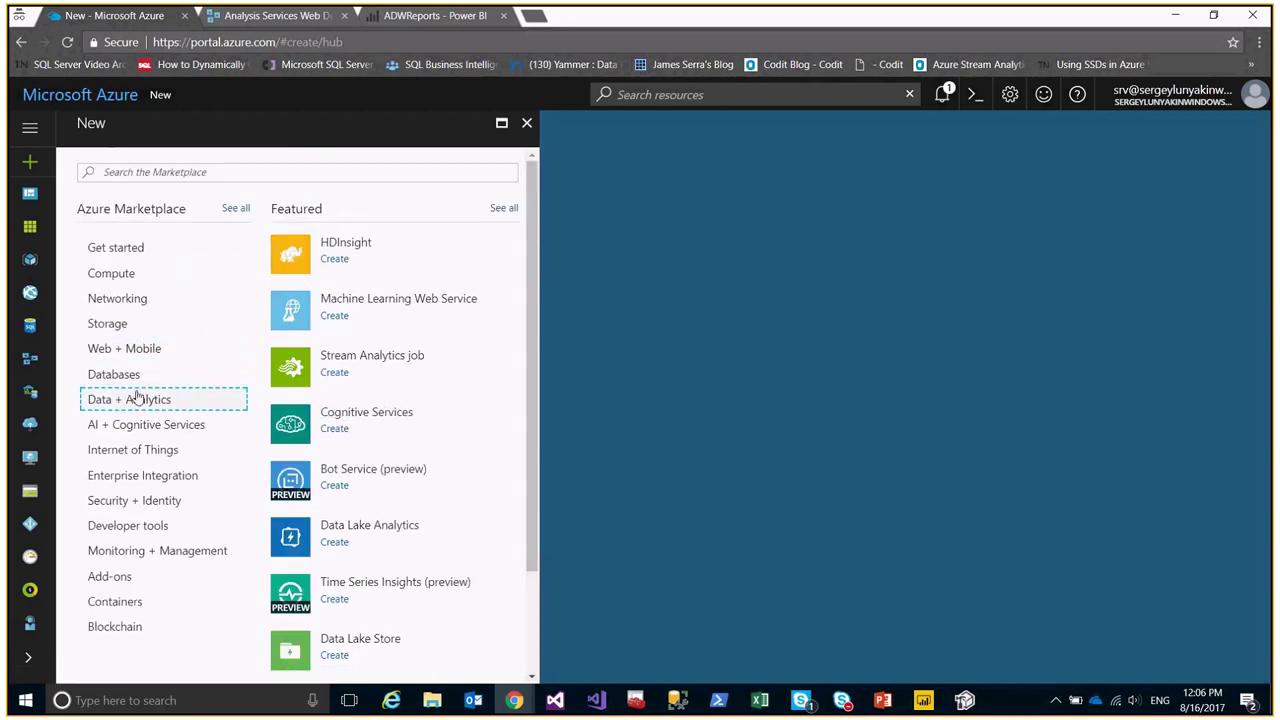
click(181, 170)
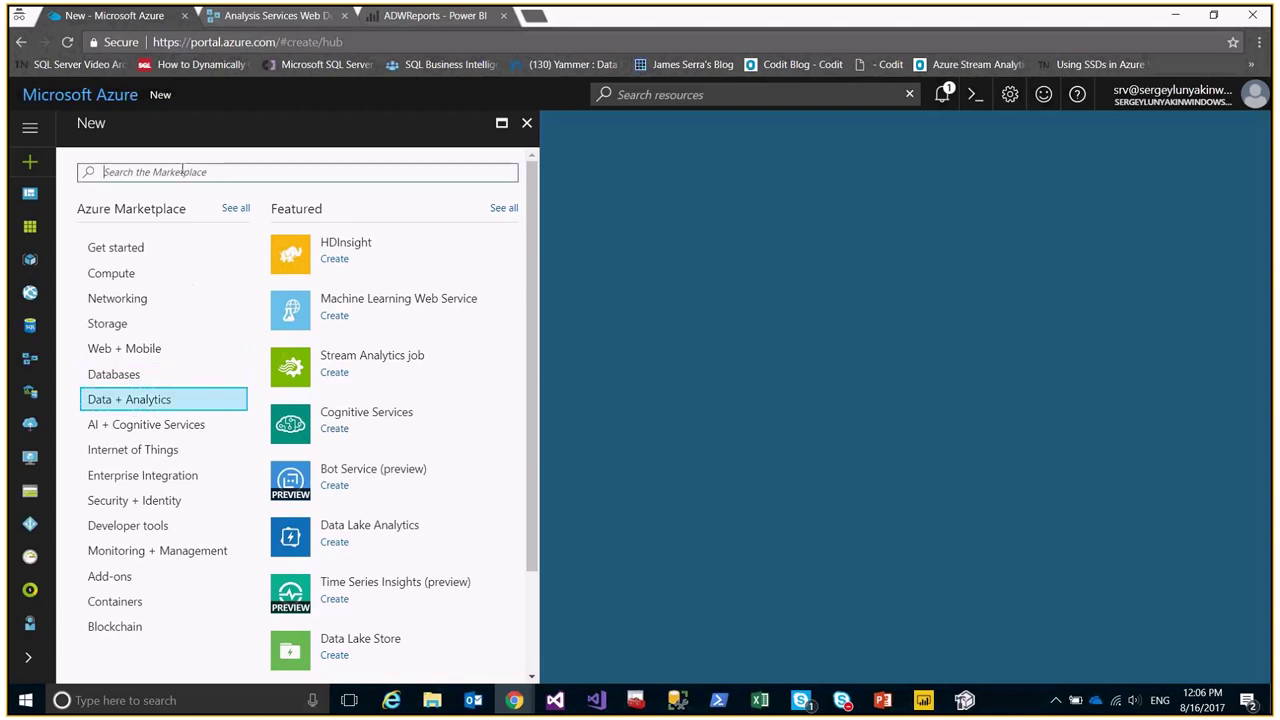
text(azu)
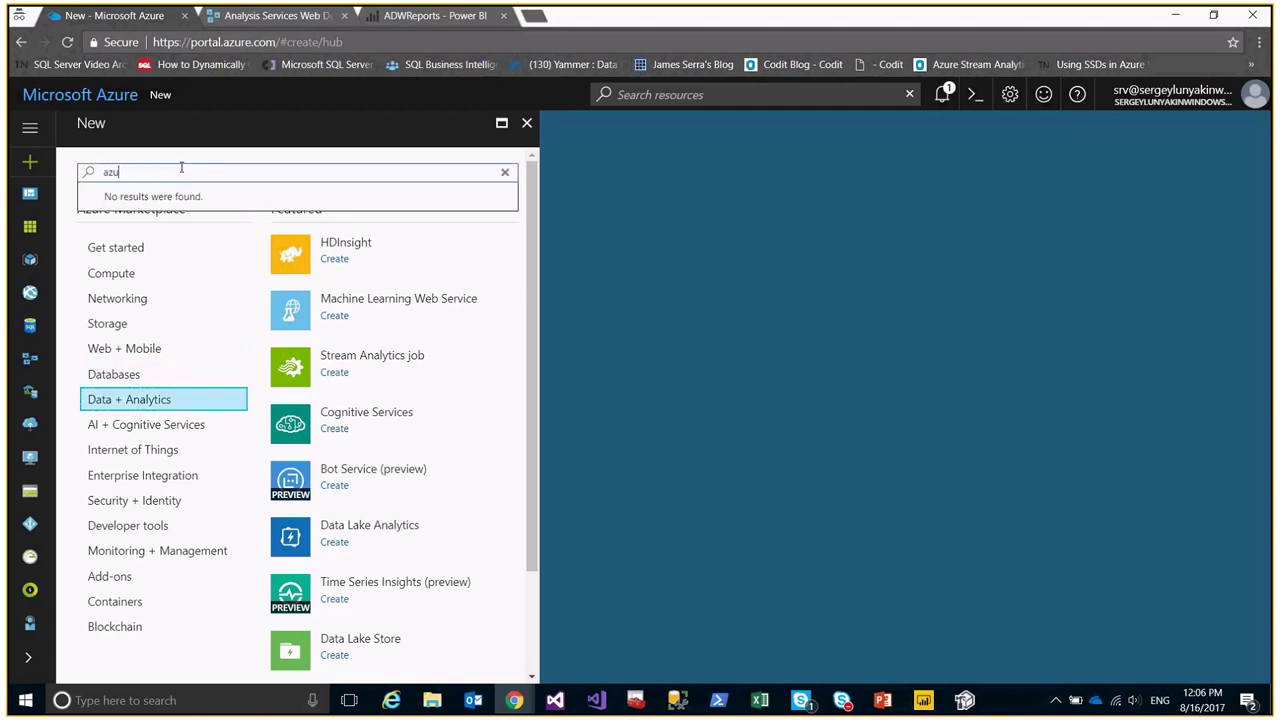
text(re analysis services)
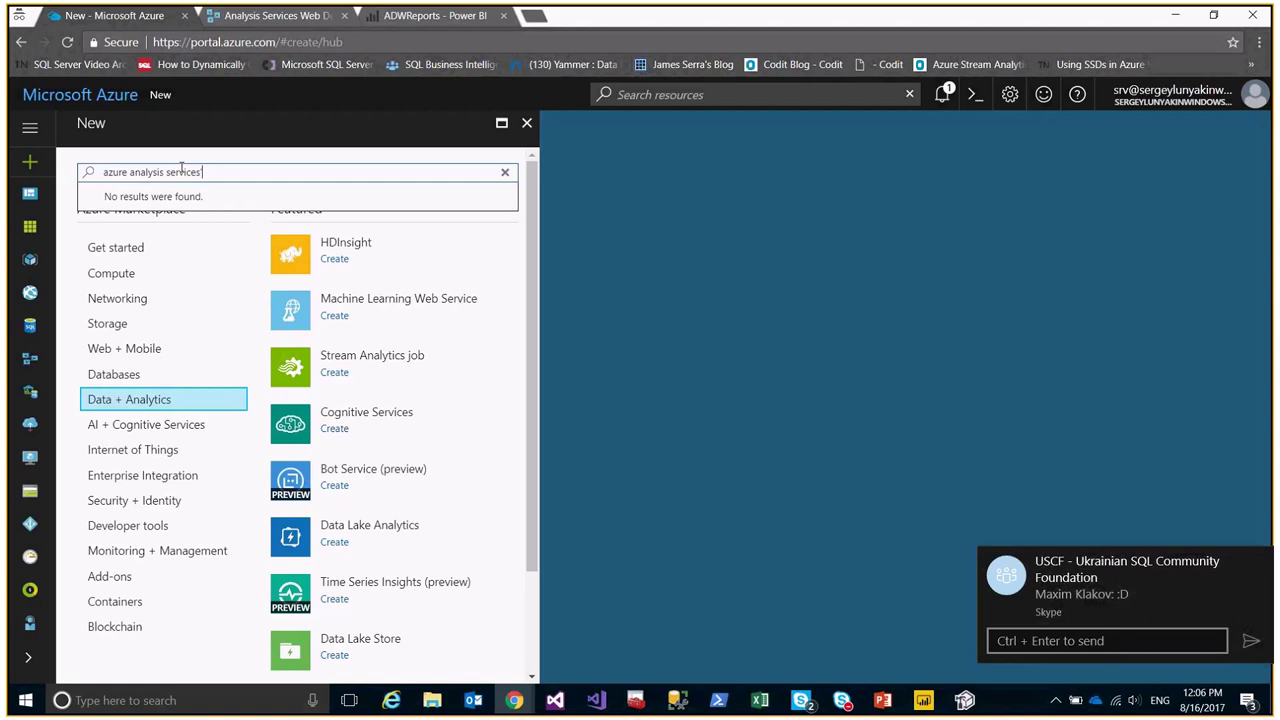
key(Return)
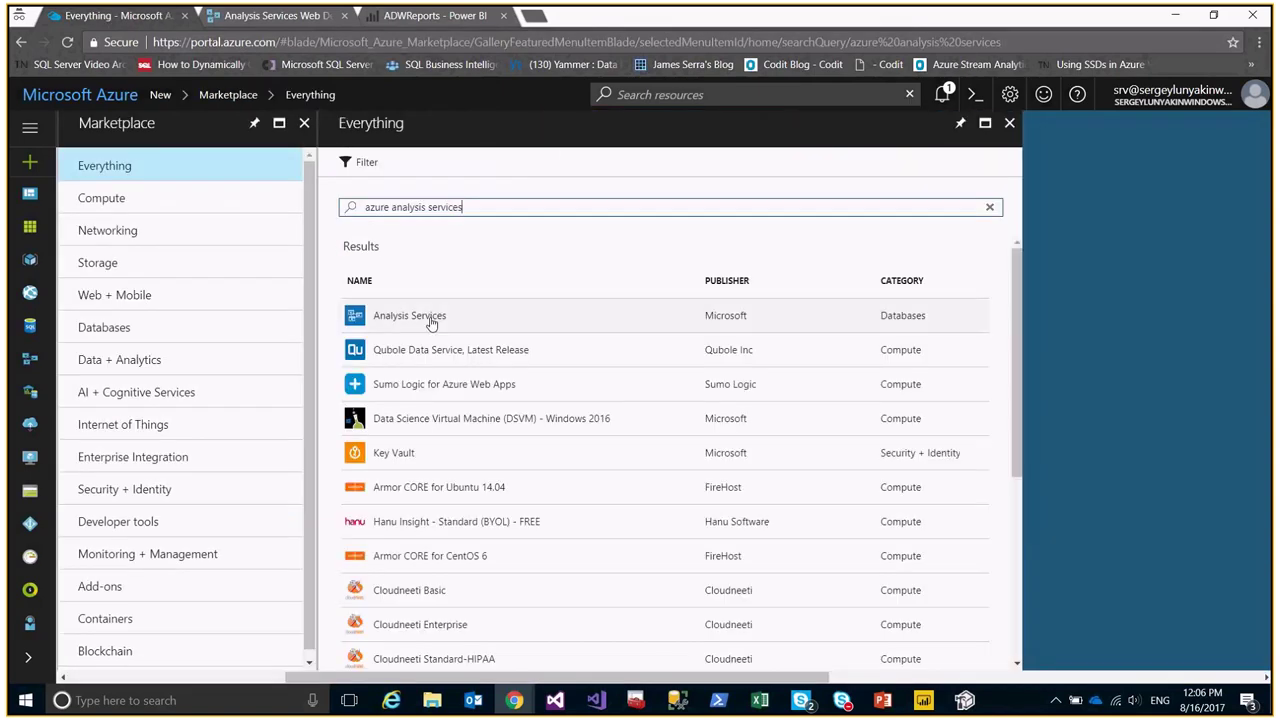
Filter the results to Databases and start creating a new Analysis Services server.
click(106, 329)
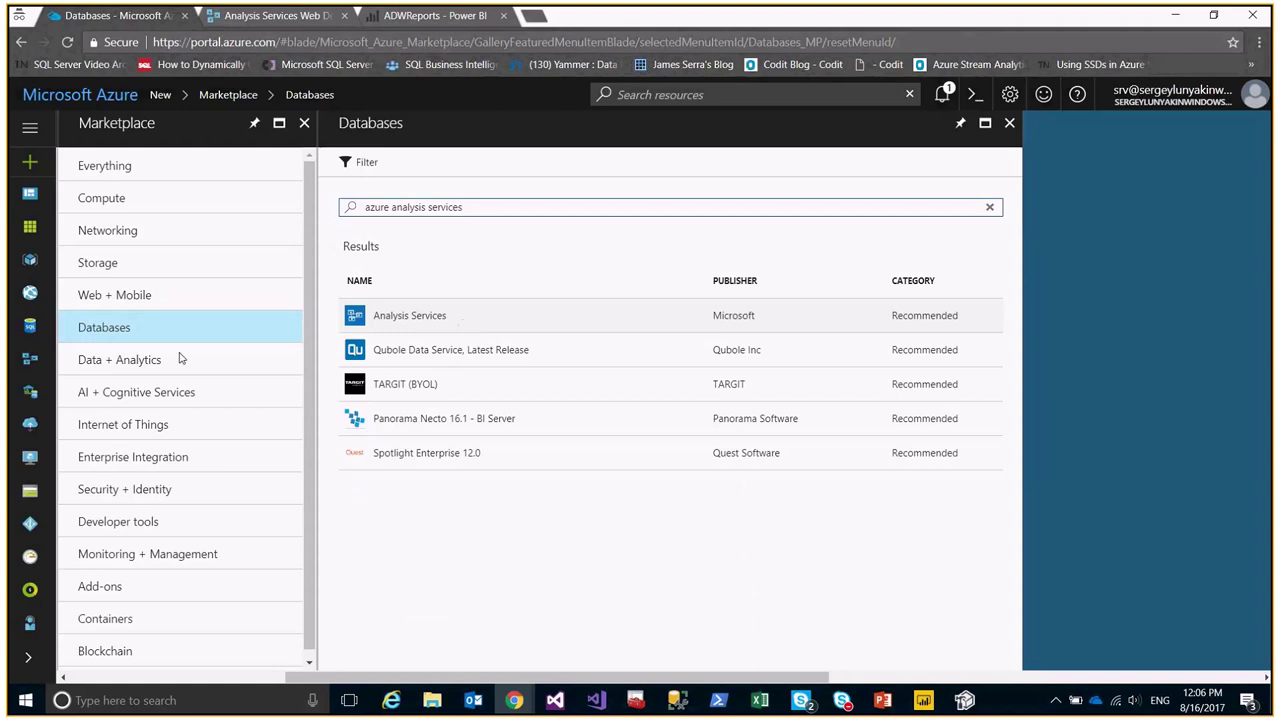
click(497, 318)
click(850, 623)
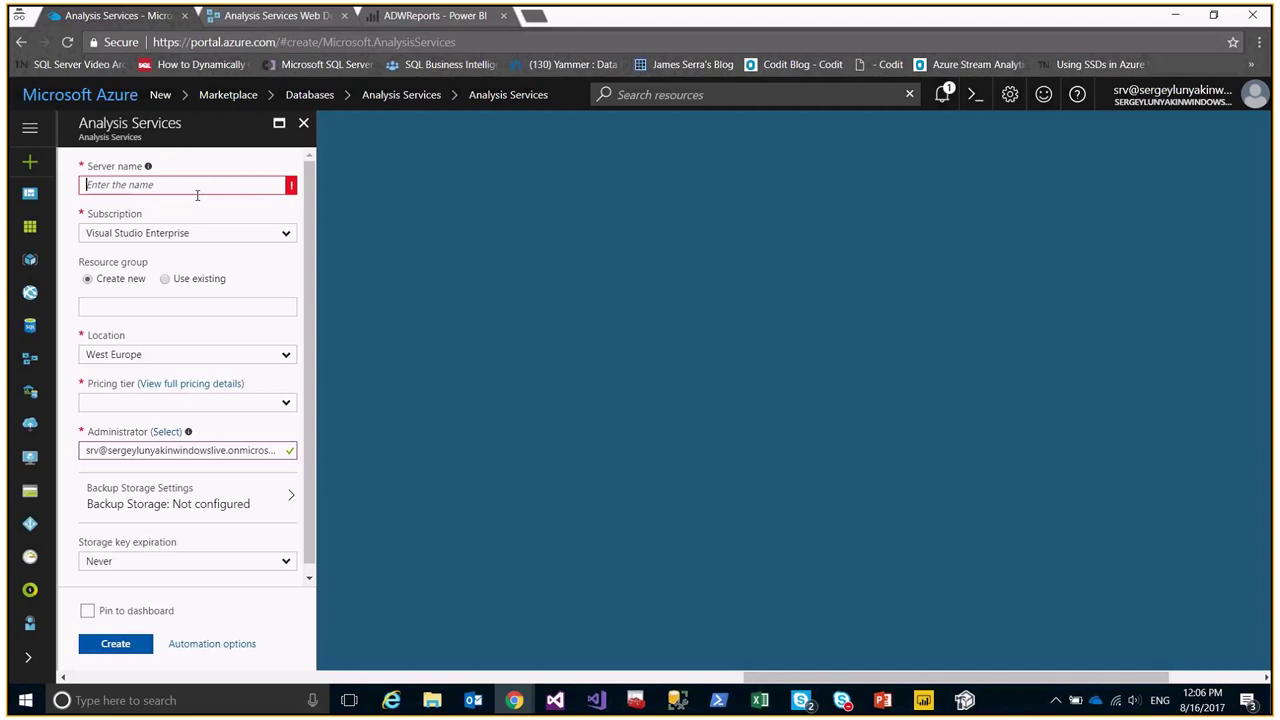
Keep the Visual Studio Enterprise subscription and use the existing resource group BIBRAINRG.
click(177, 234)
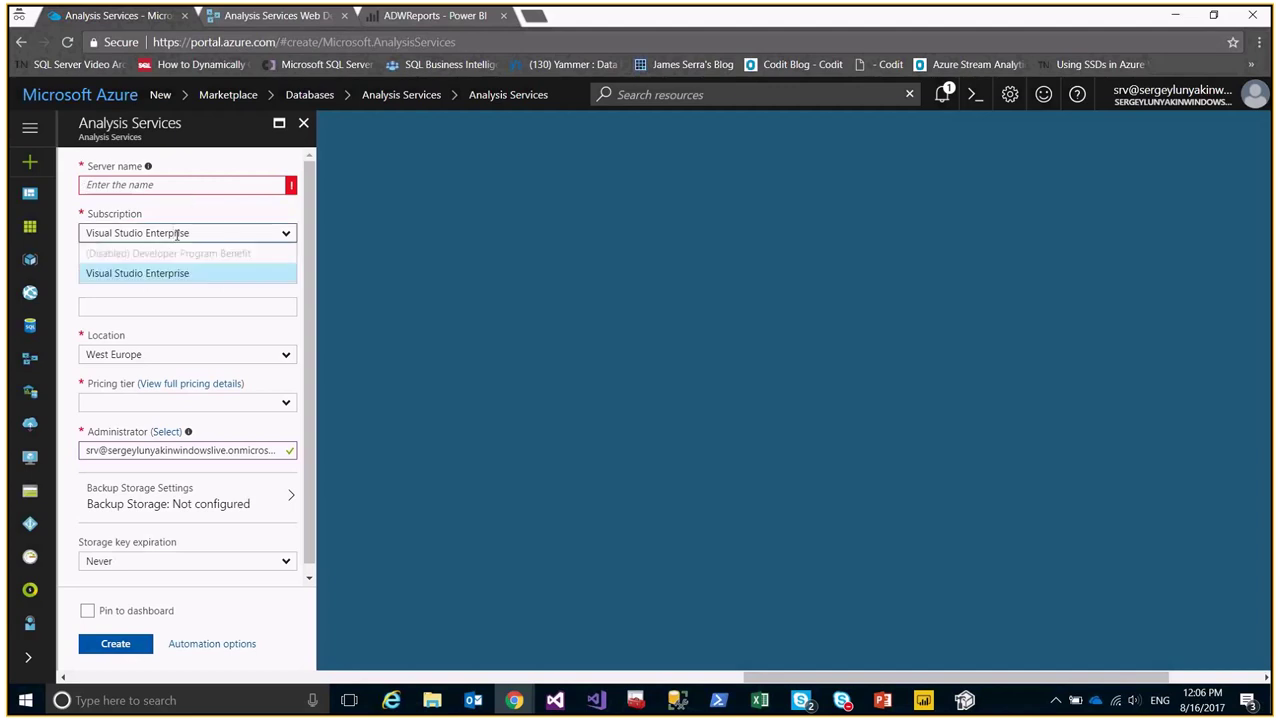
click(276, 274)
click(165, 278)
click(244, 306)
click(185, 344)
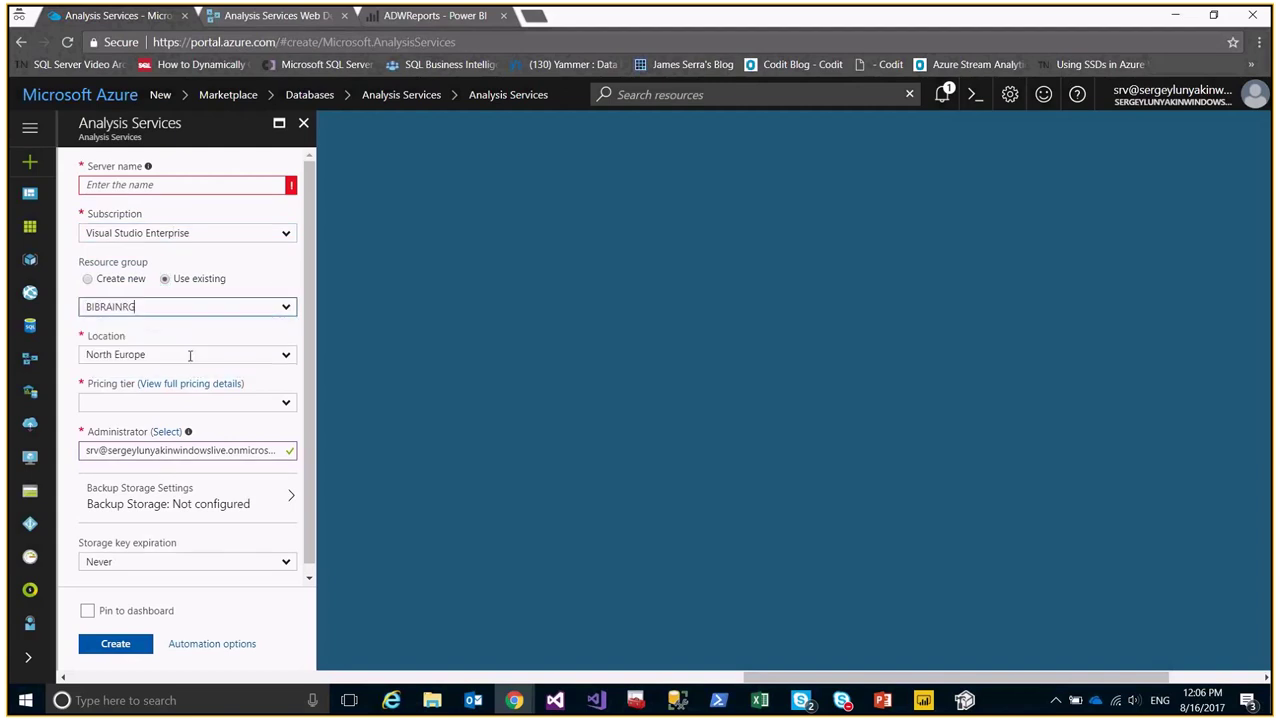
Keep North Europe as the location and choose the D1 pricing tier.
click(182, 357)
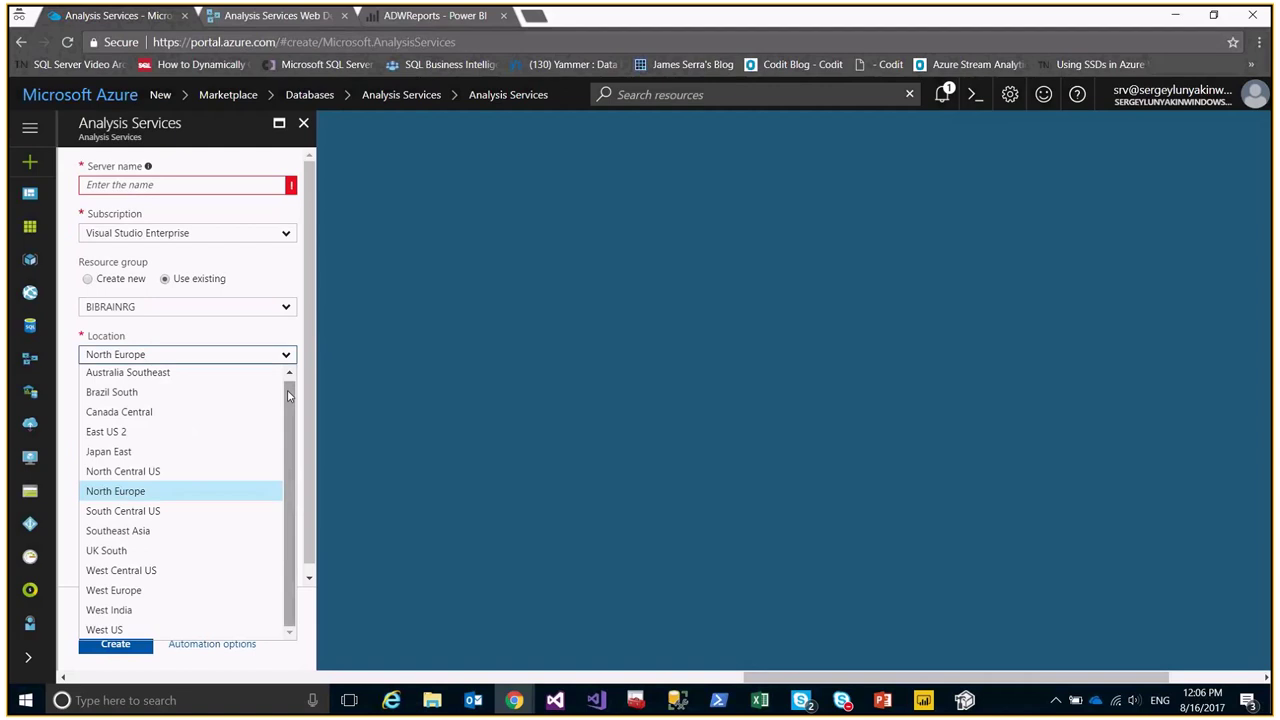
click(183, 491)
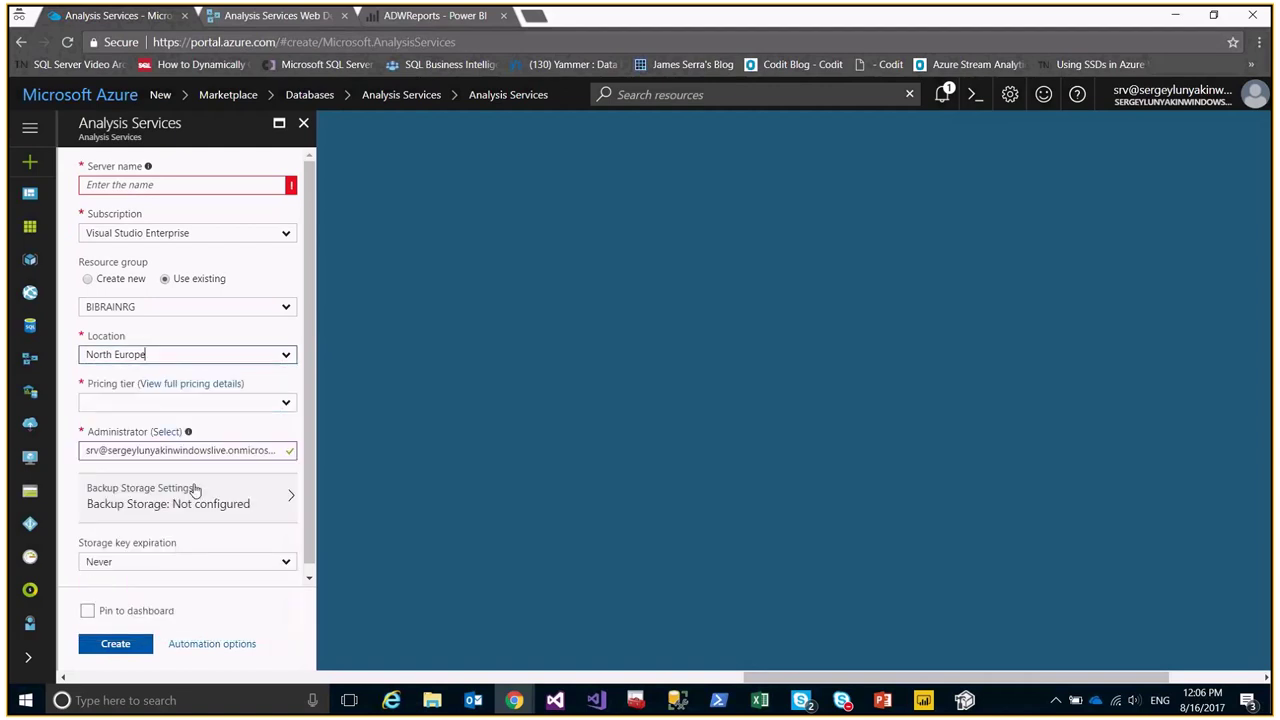
click(188, 403)
click(171, 555)
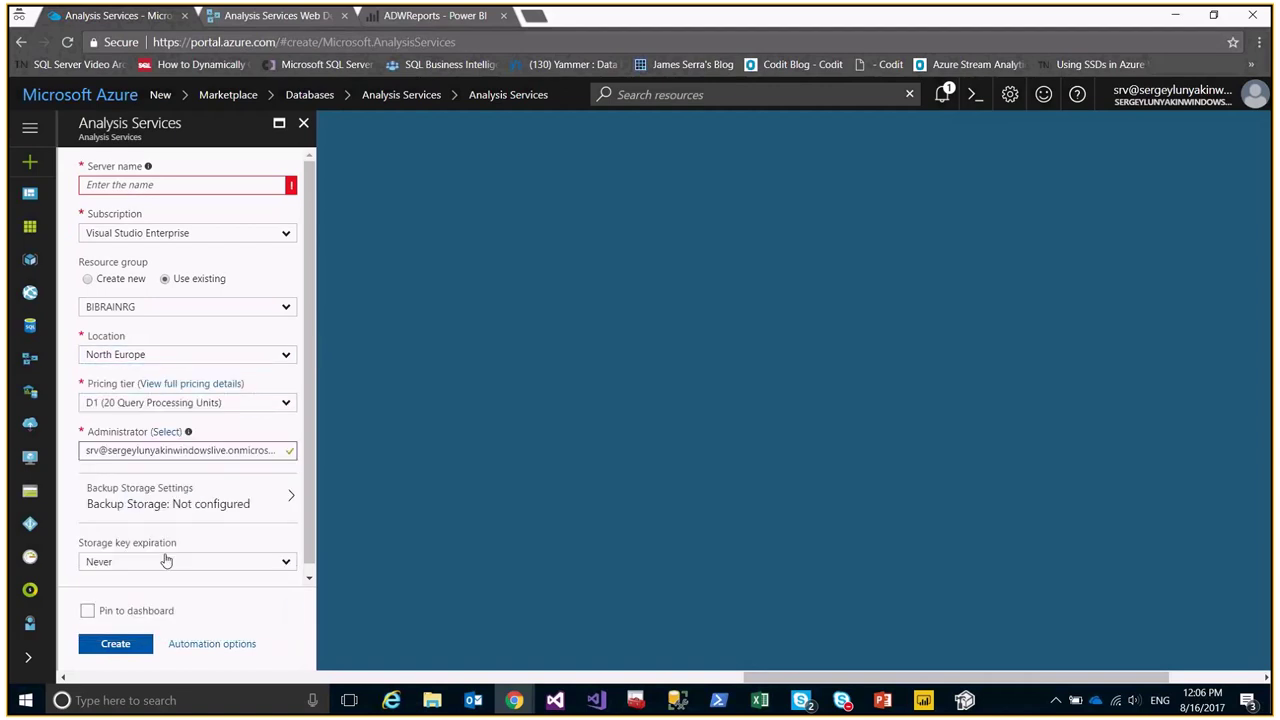
click(107, 451)
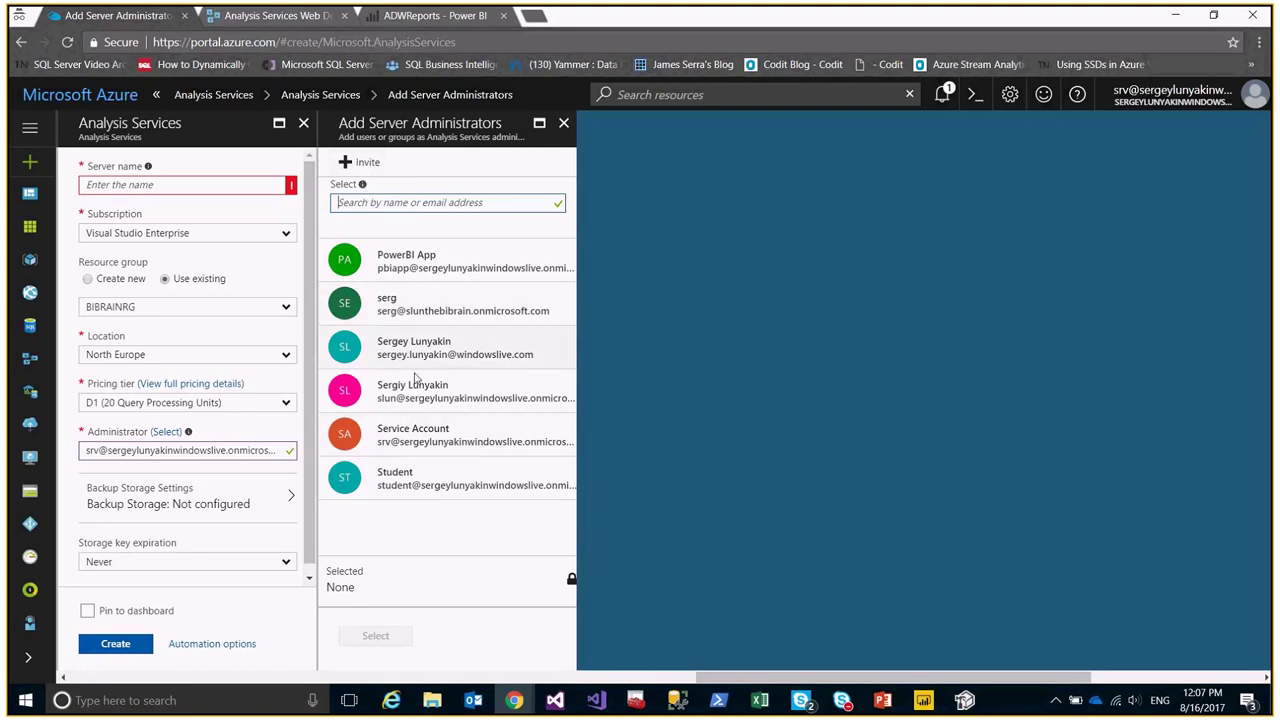
Set a different directory user as server administrator and show the backup storage accounts.
click(402, 318)
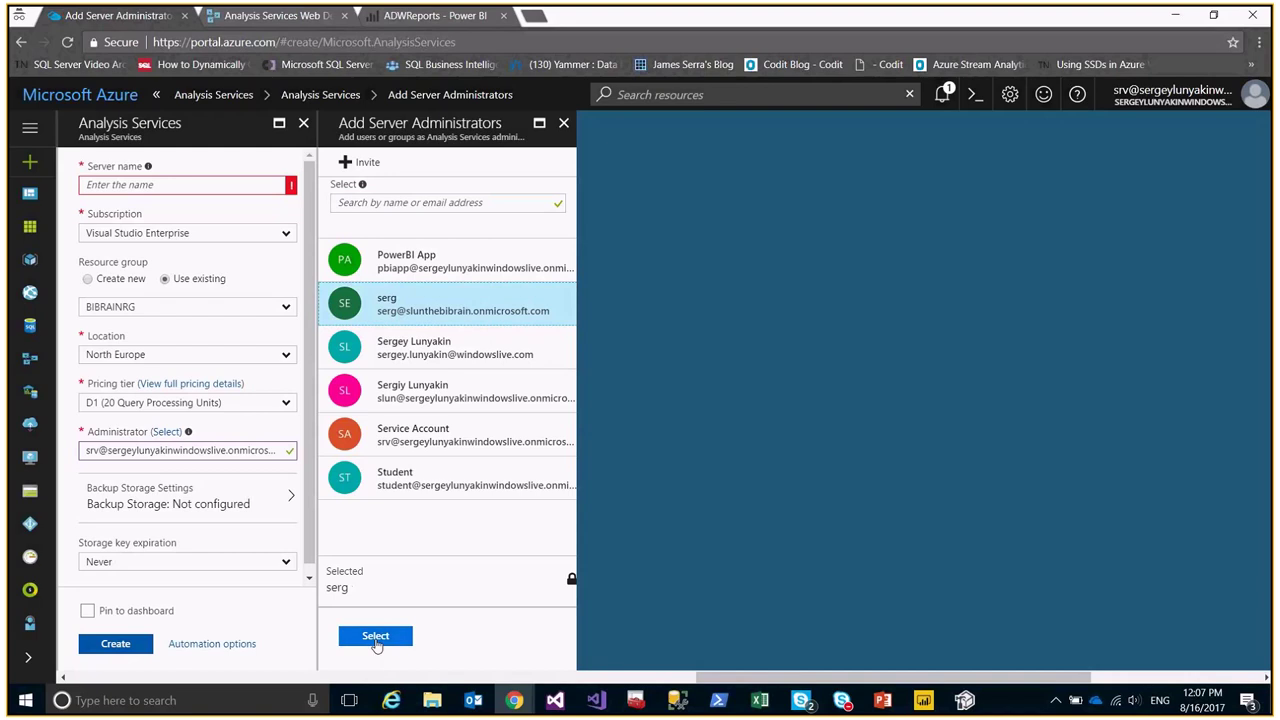
click(376, 637)
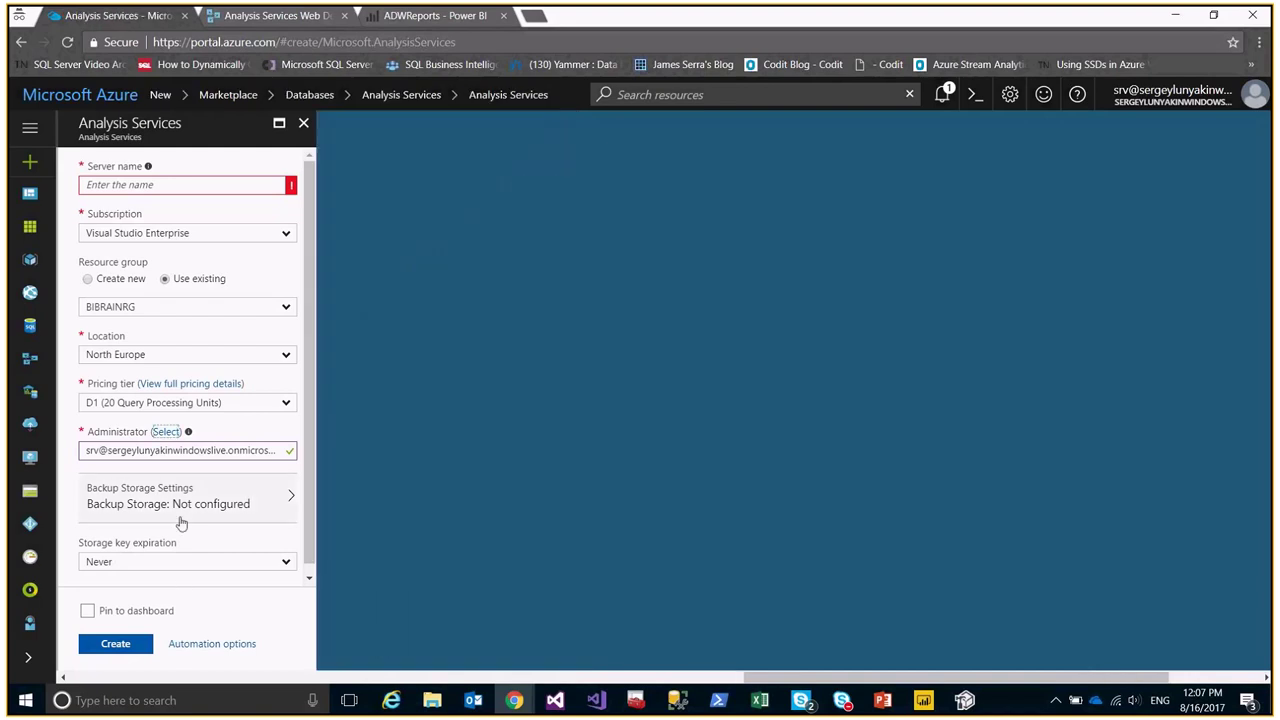
click(120, 508)
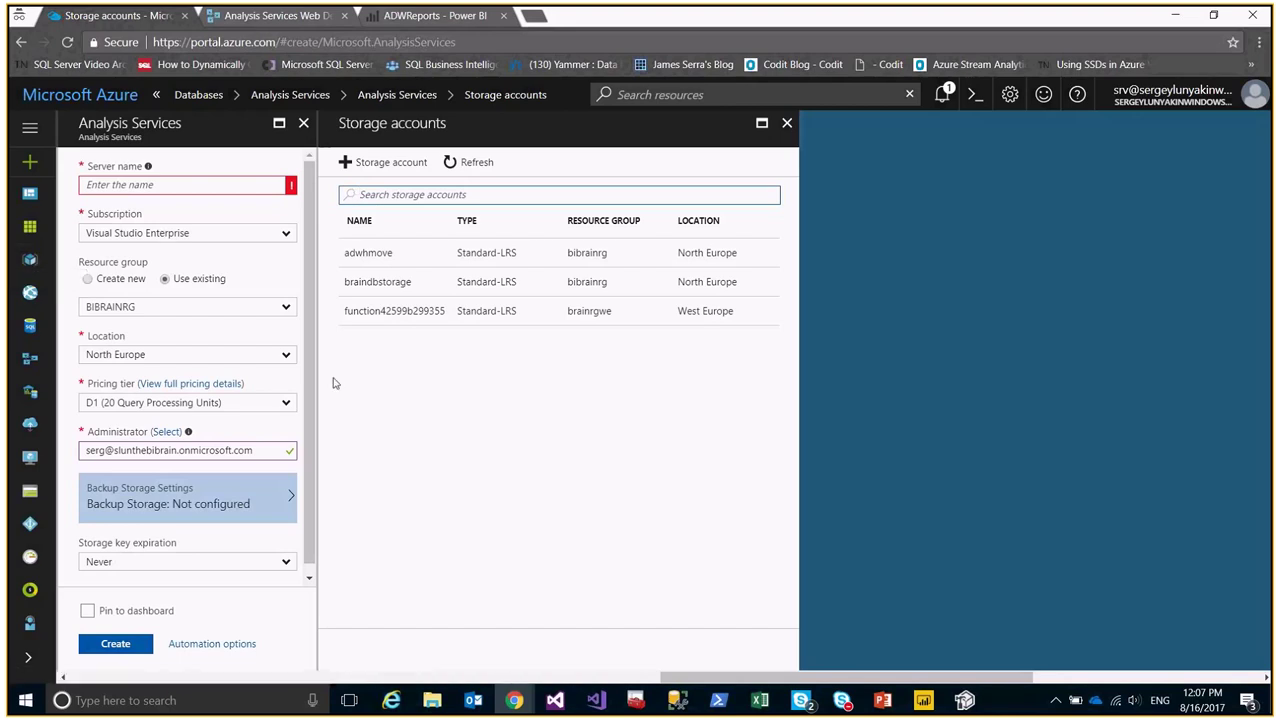
Use the demo container of the adwhmove storage account for backups, then close the form.
scroll(310, 330, down, 1)
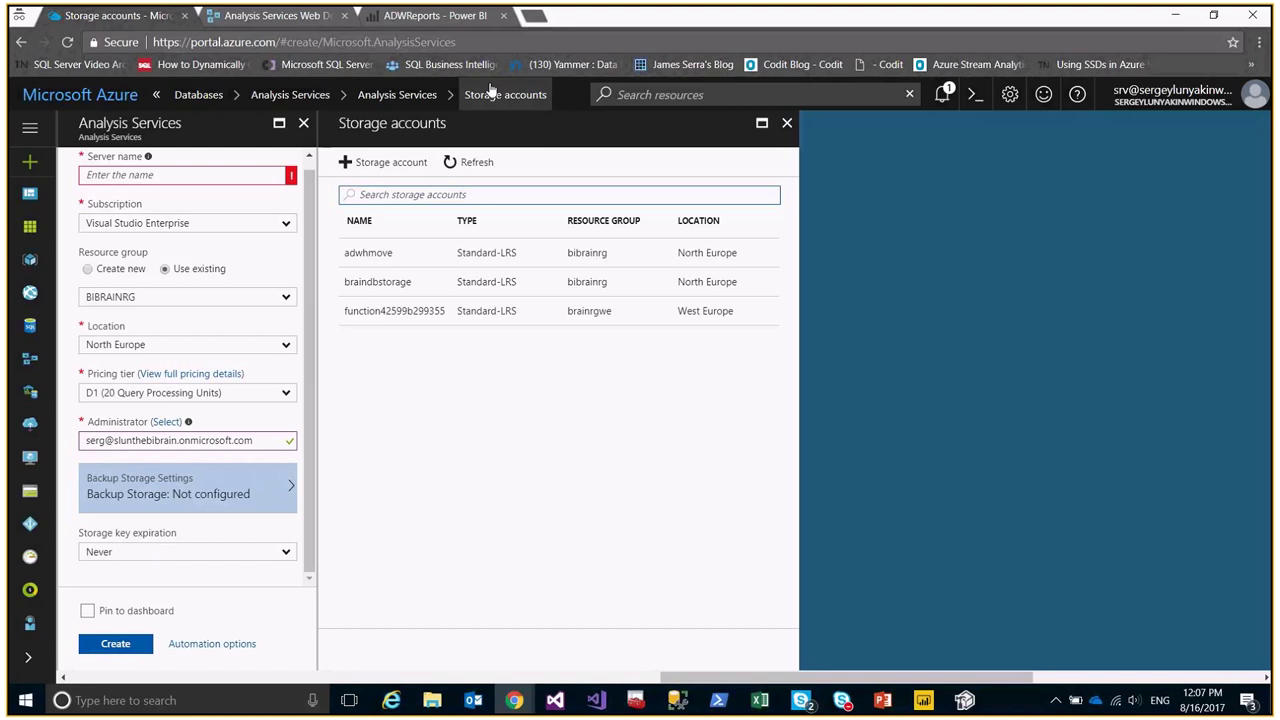
click(377, 256)
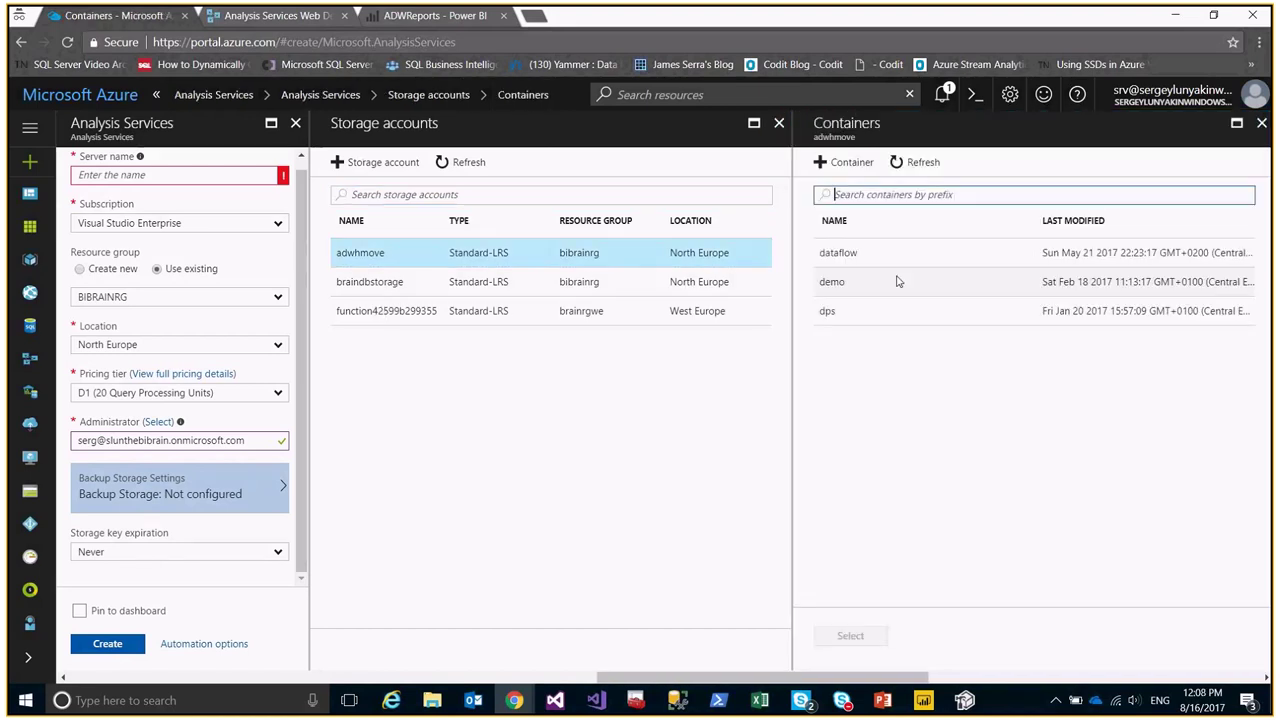
click(863, 254)
drag(829, 282, 840, 282)
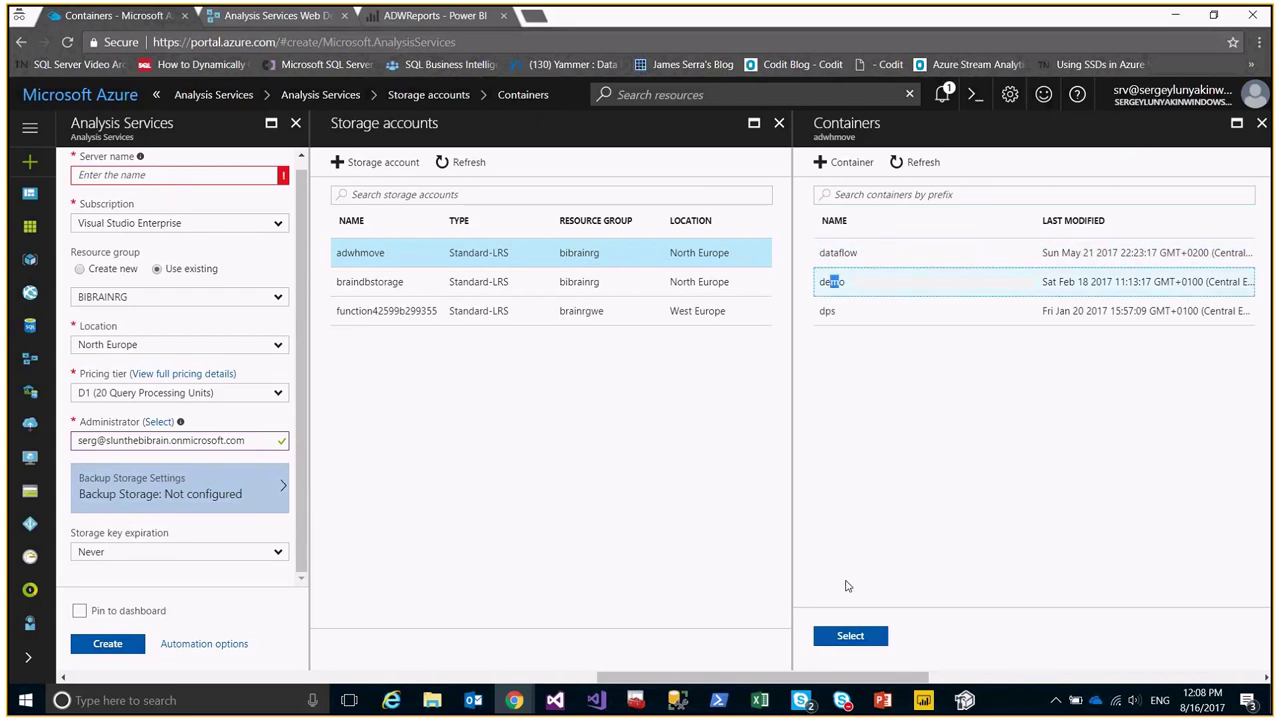
click(850, 636)
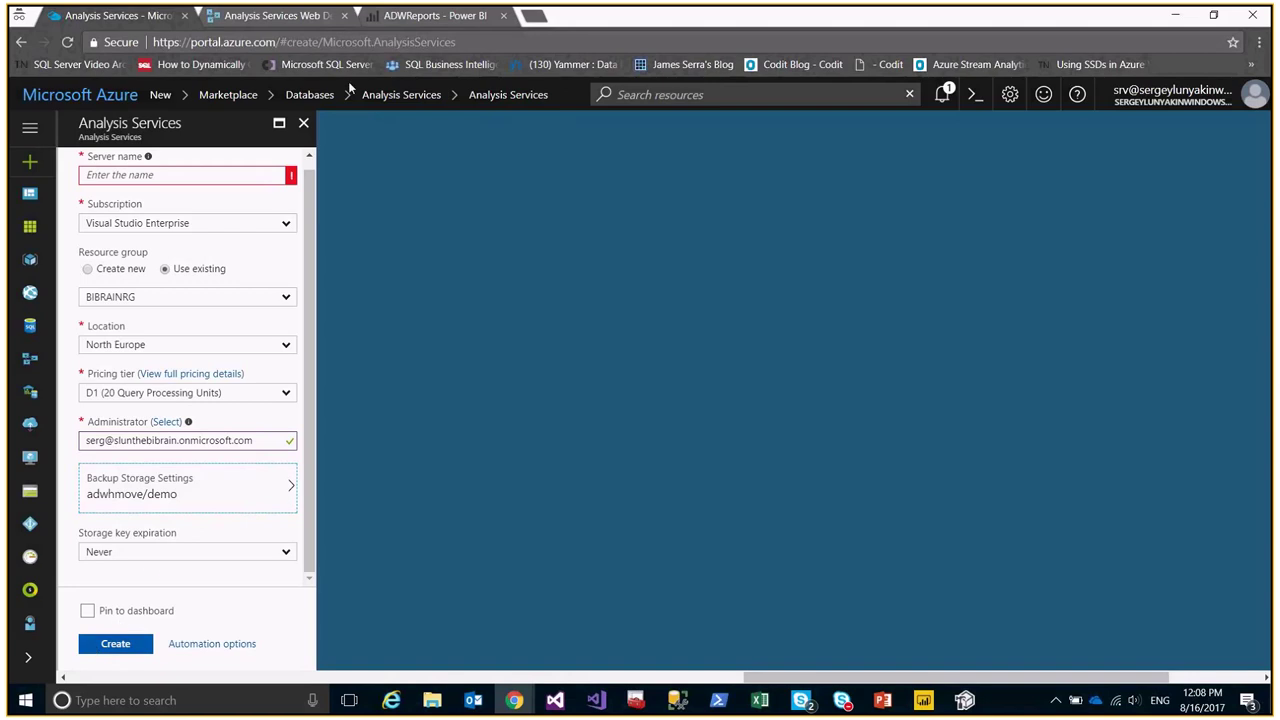
click(304, 124)
Discard the unfinished server form, open the sqlsatas server, then Azure Active Directory.
click(712, 138)
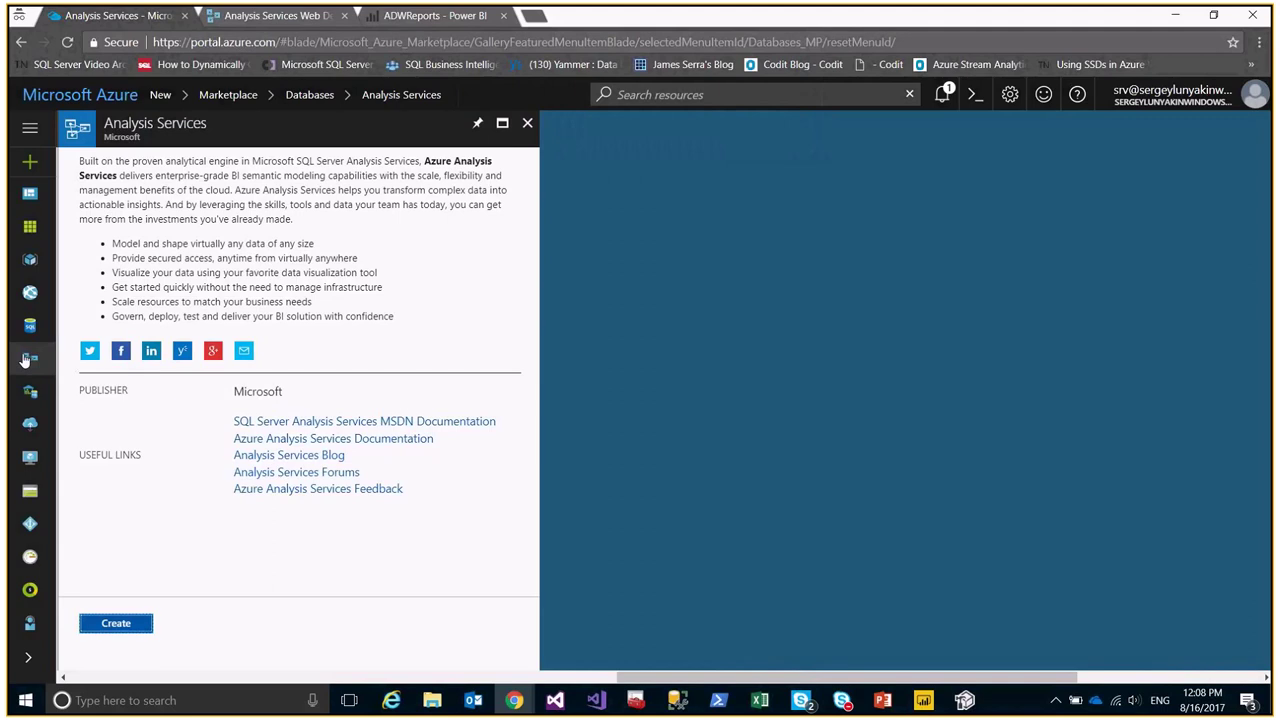
click(29, 360)
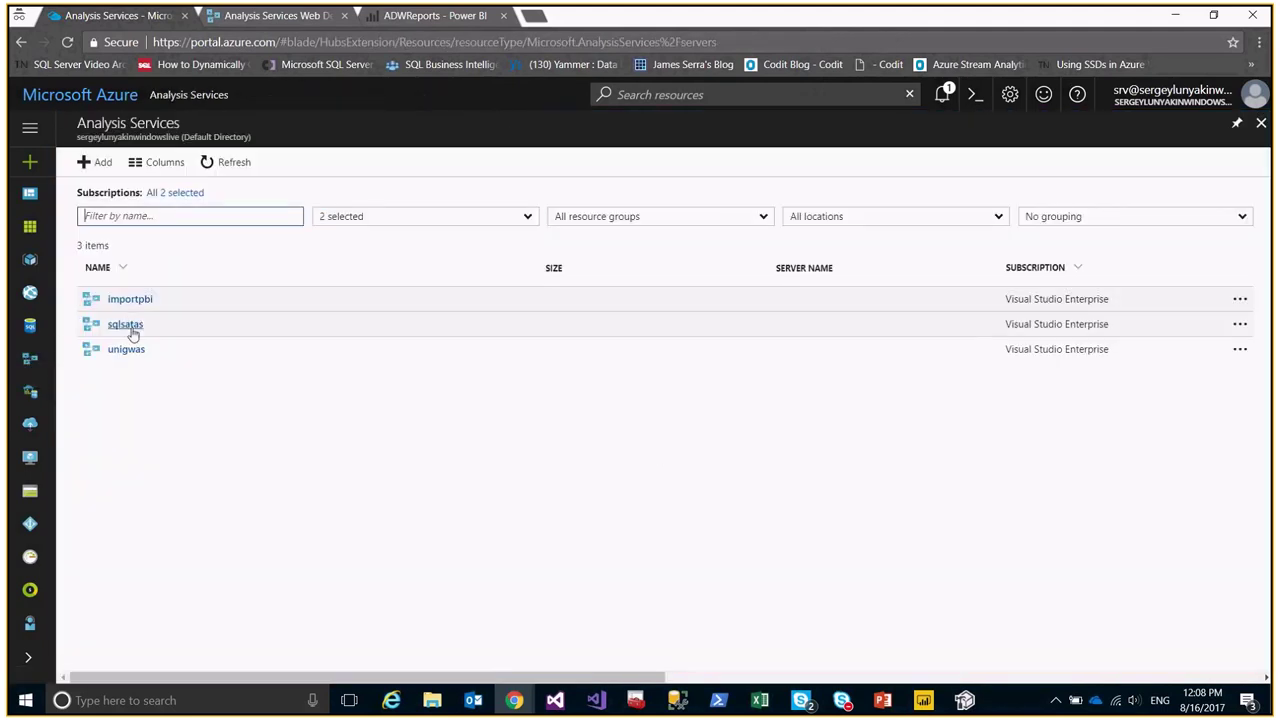
click(126, 324)
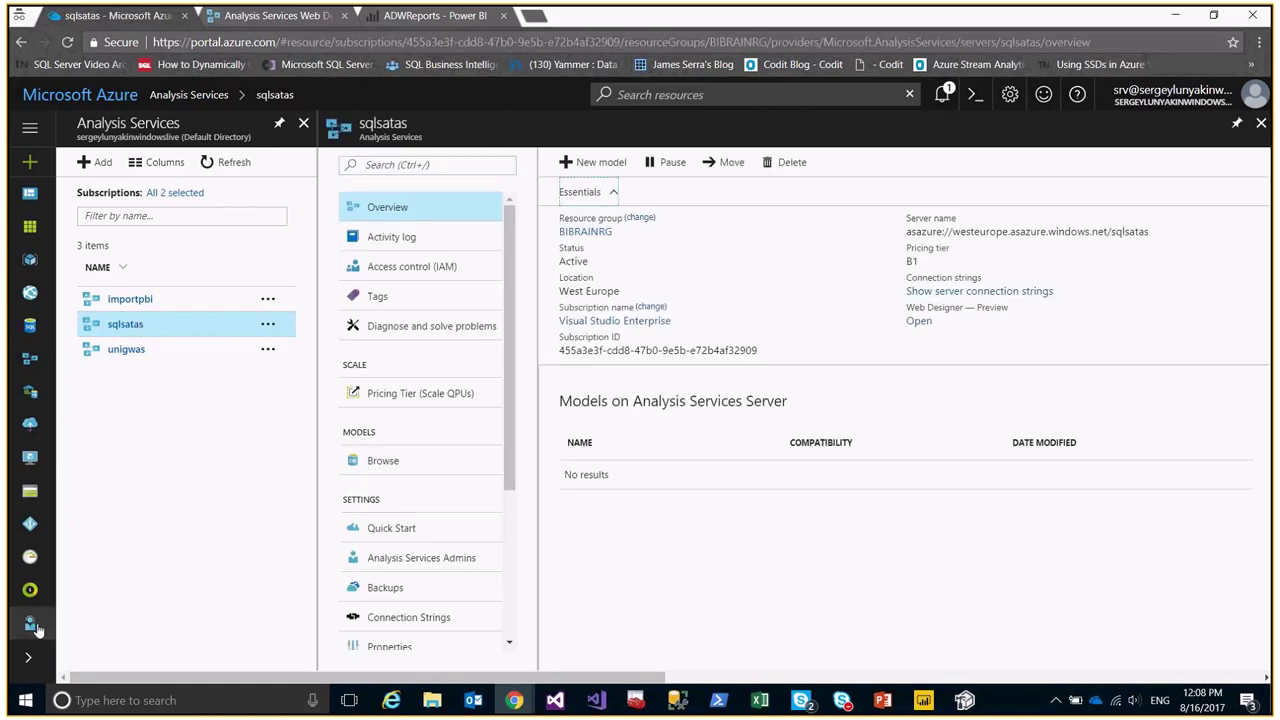
click(30, 526)
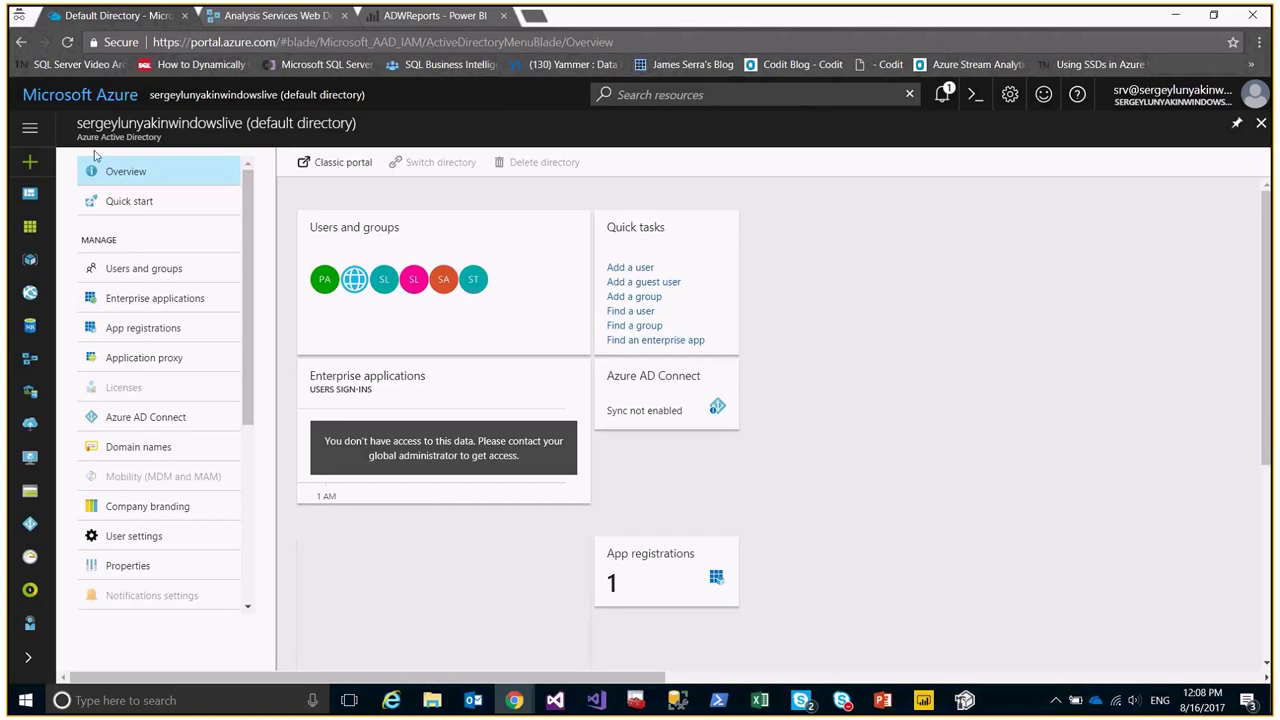
Browse the default directory's All users list, dismissing the chat notifications.
drag(80, 123, 243, 123)
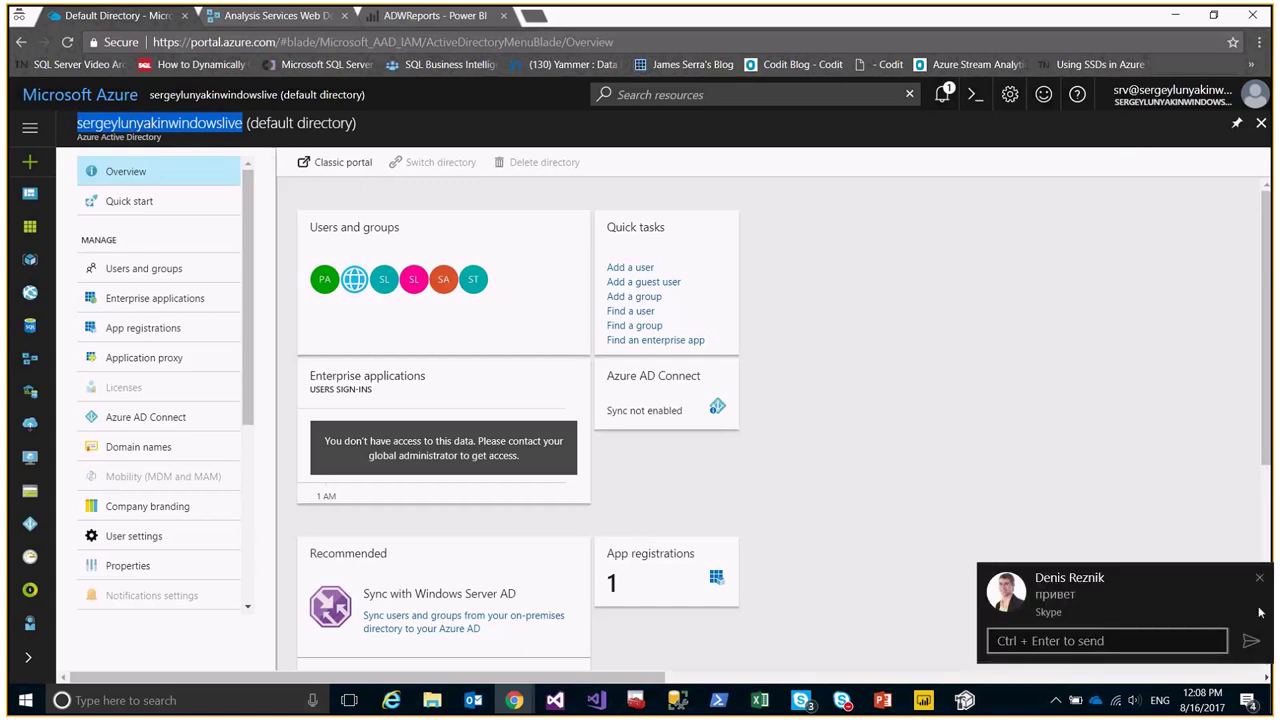
click(1259, 577)
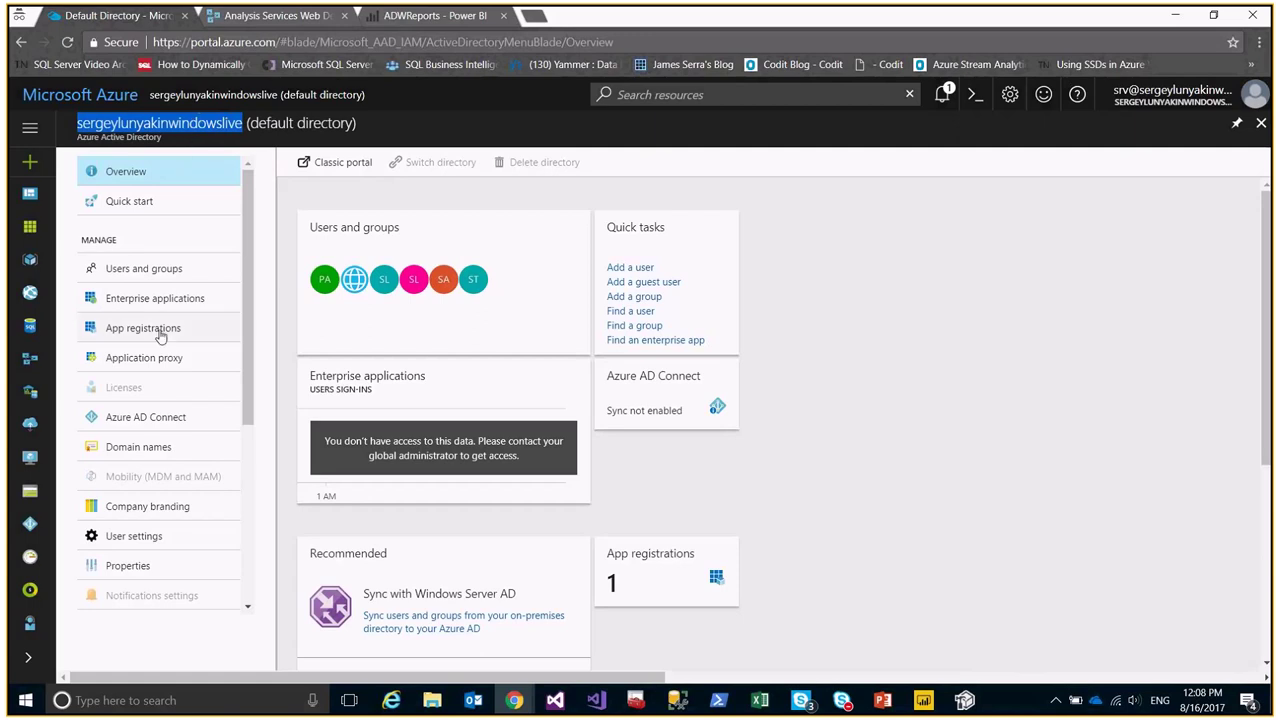
click(162, 277)
click(137, 238)
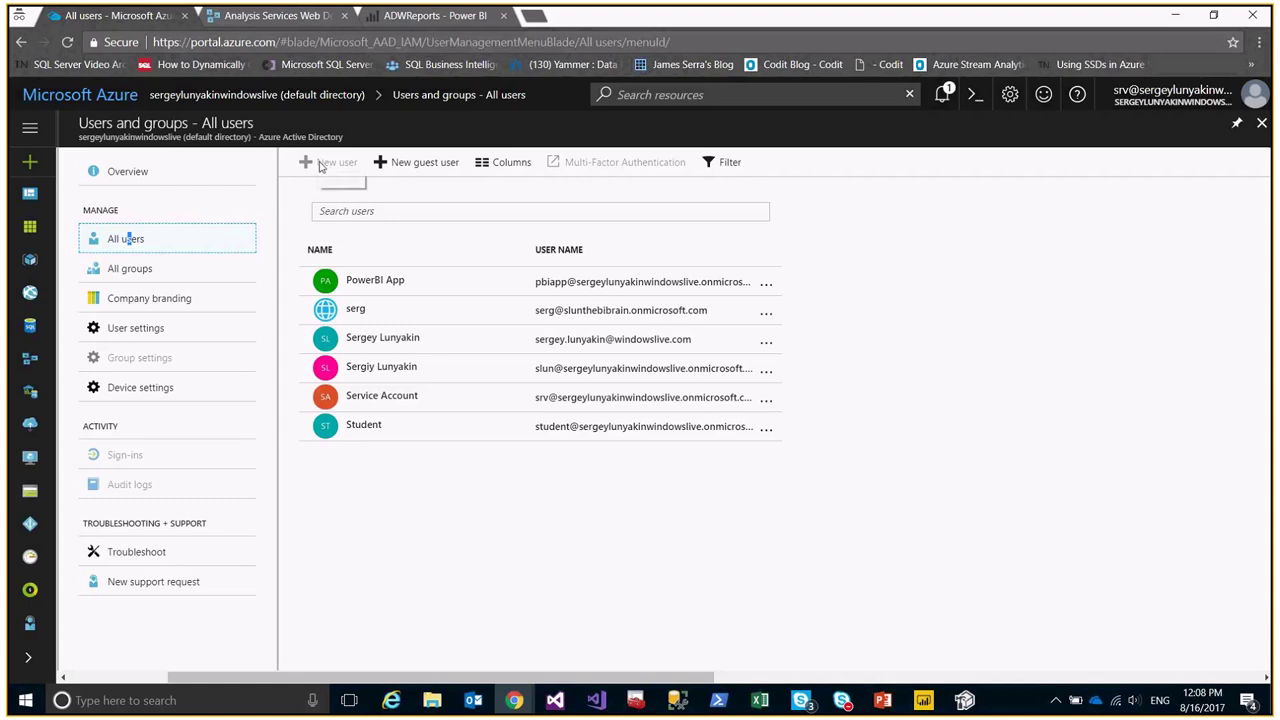
click(322, 167)
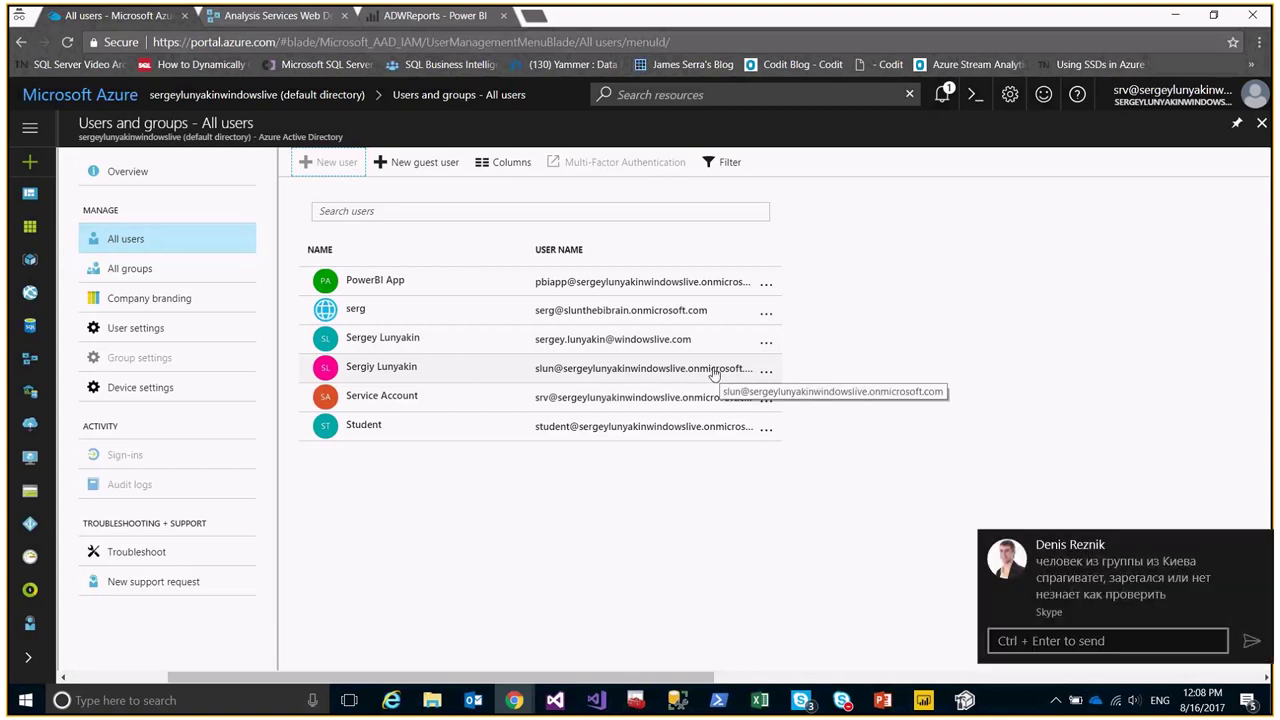
click(1264, 545)
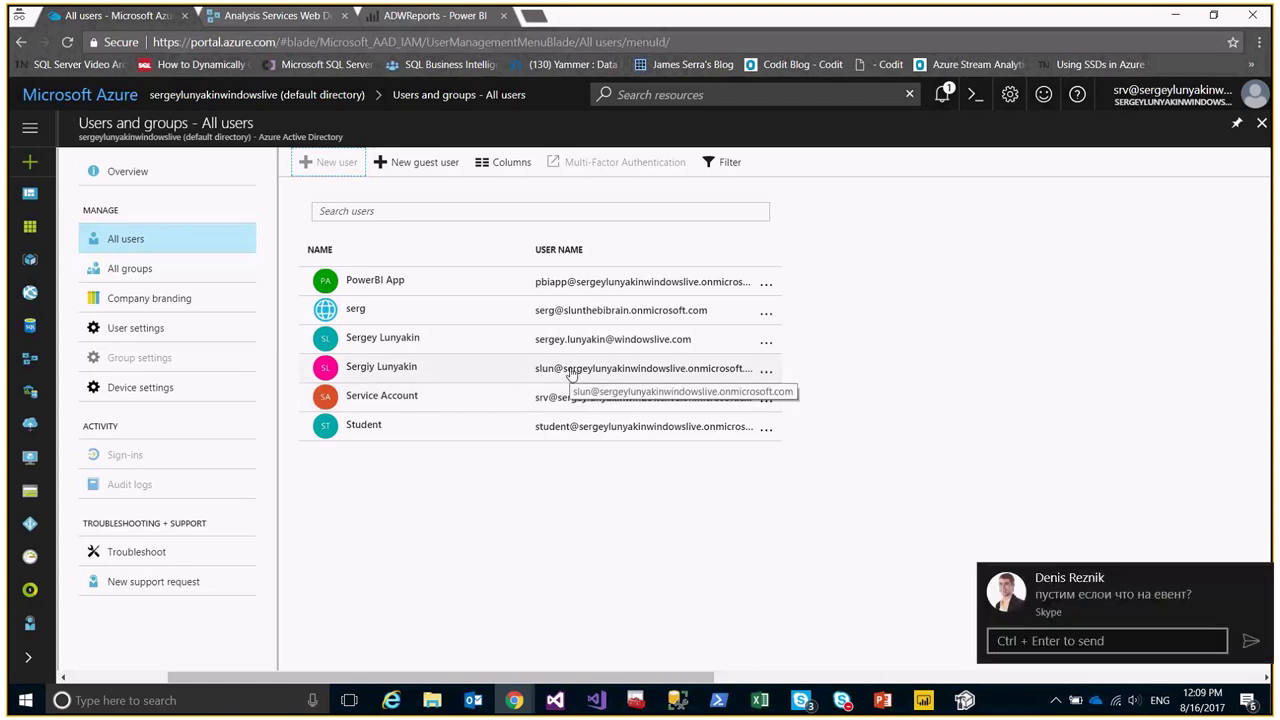
click(1260, 580)
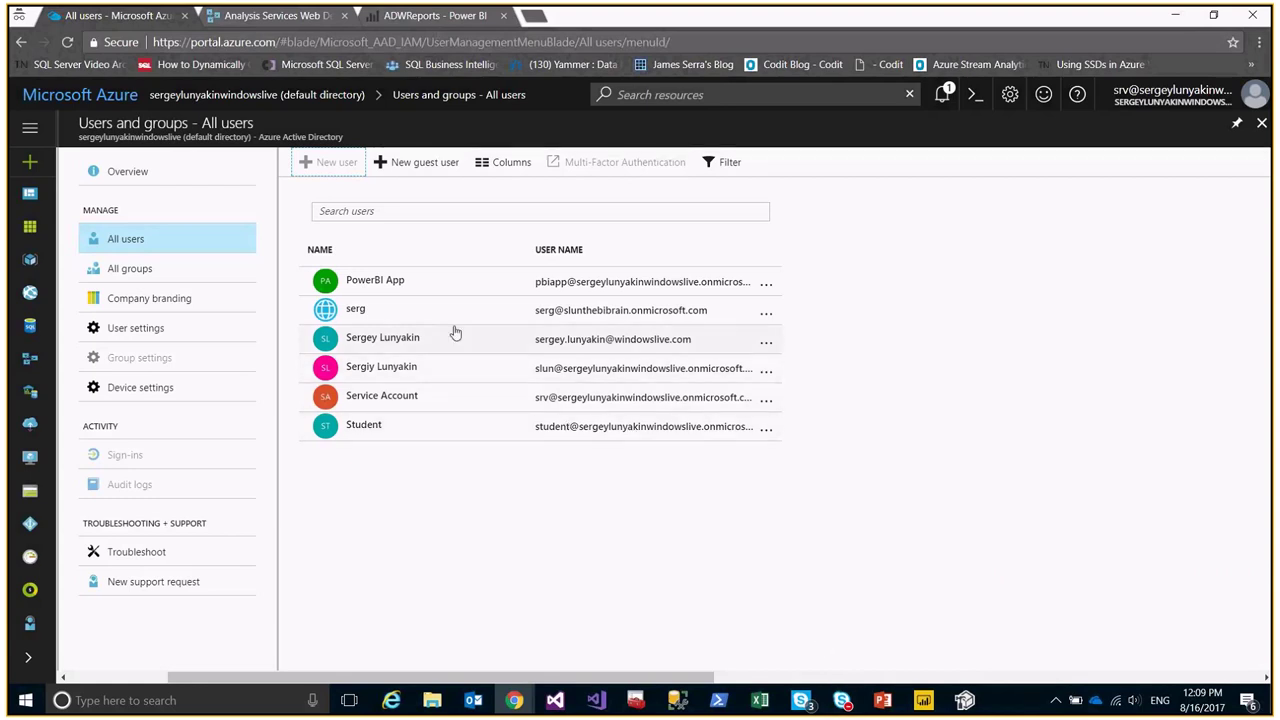
Close the user list and directory overview and return to the Analysis Services servers.
click(1261, 123)
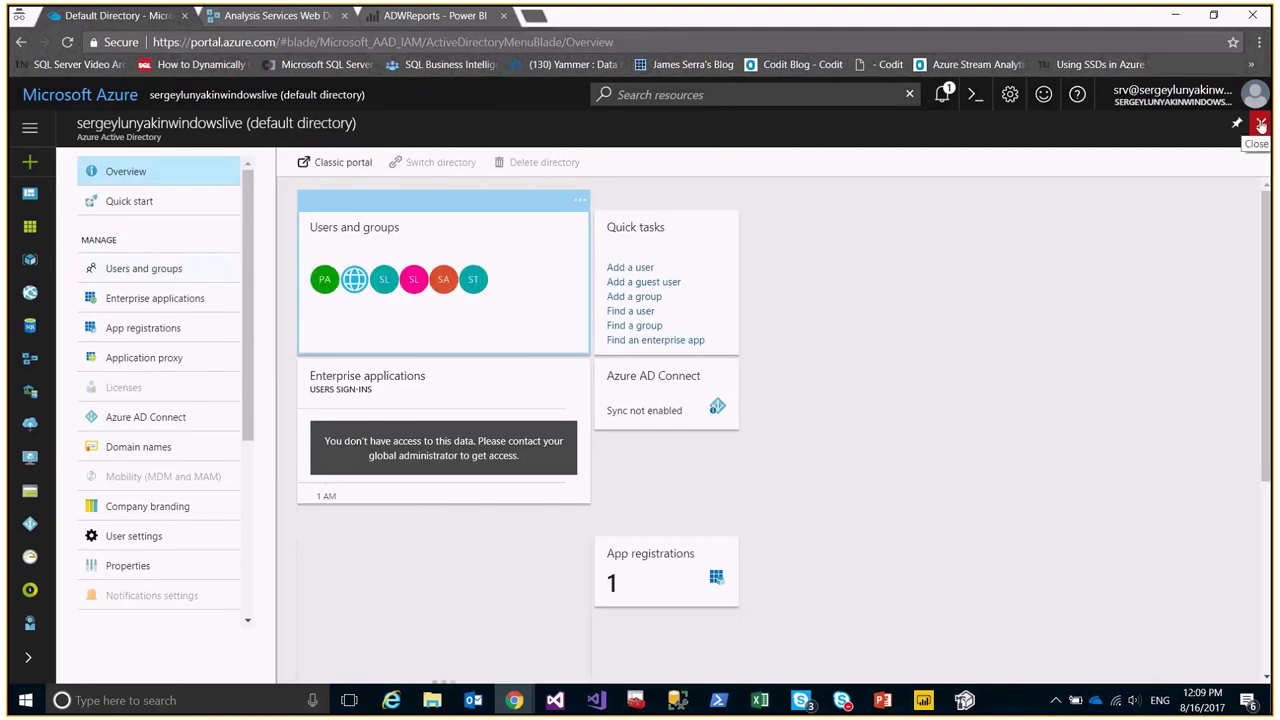
click(1261, 123)
click(66, 359)
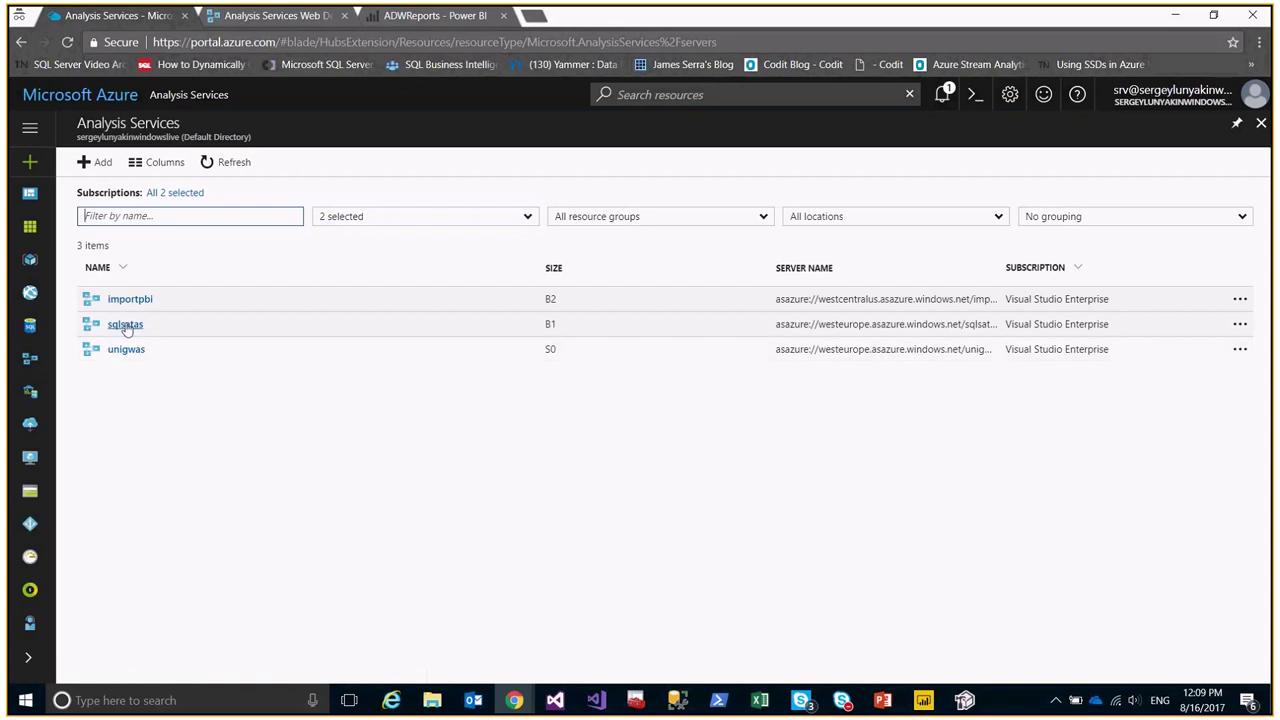
Open sqlsatas and highlight its B1 tier, server name, and westeurope region.
click(125, 325)
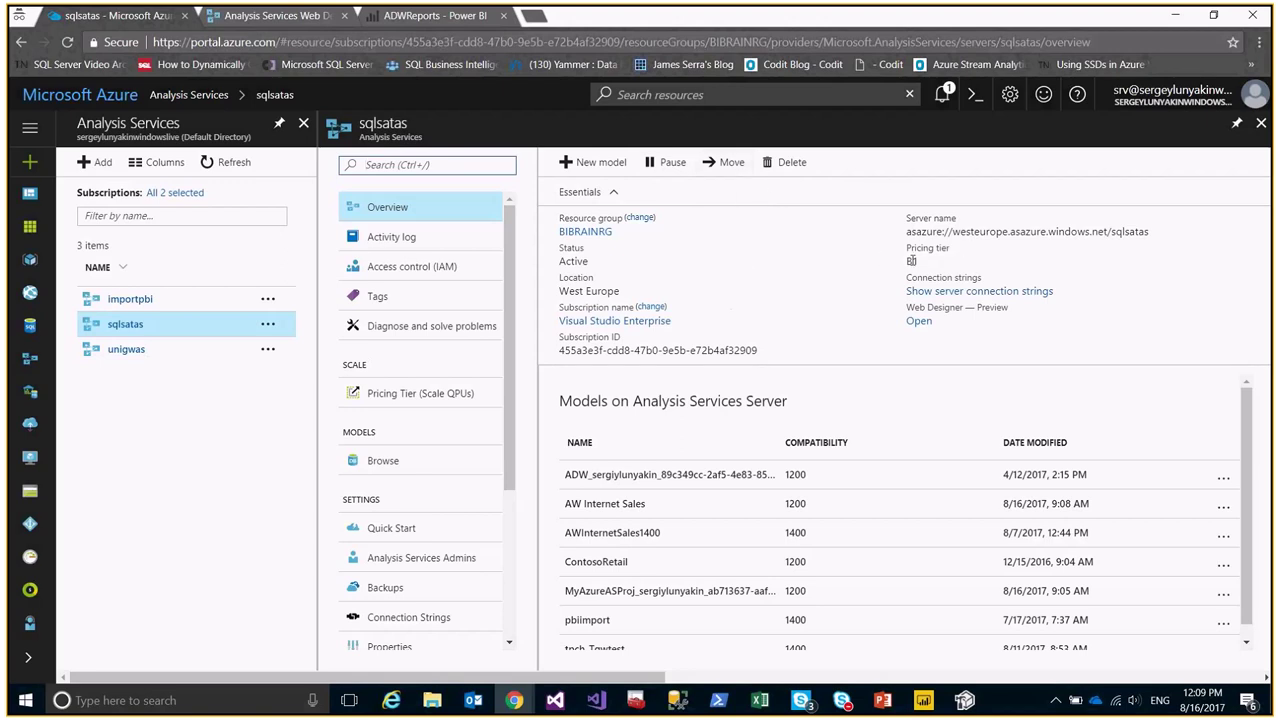
triple_click(911, 261)
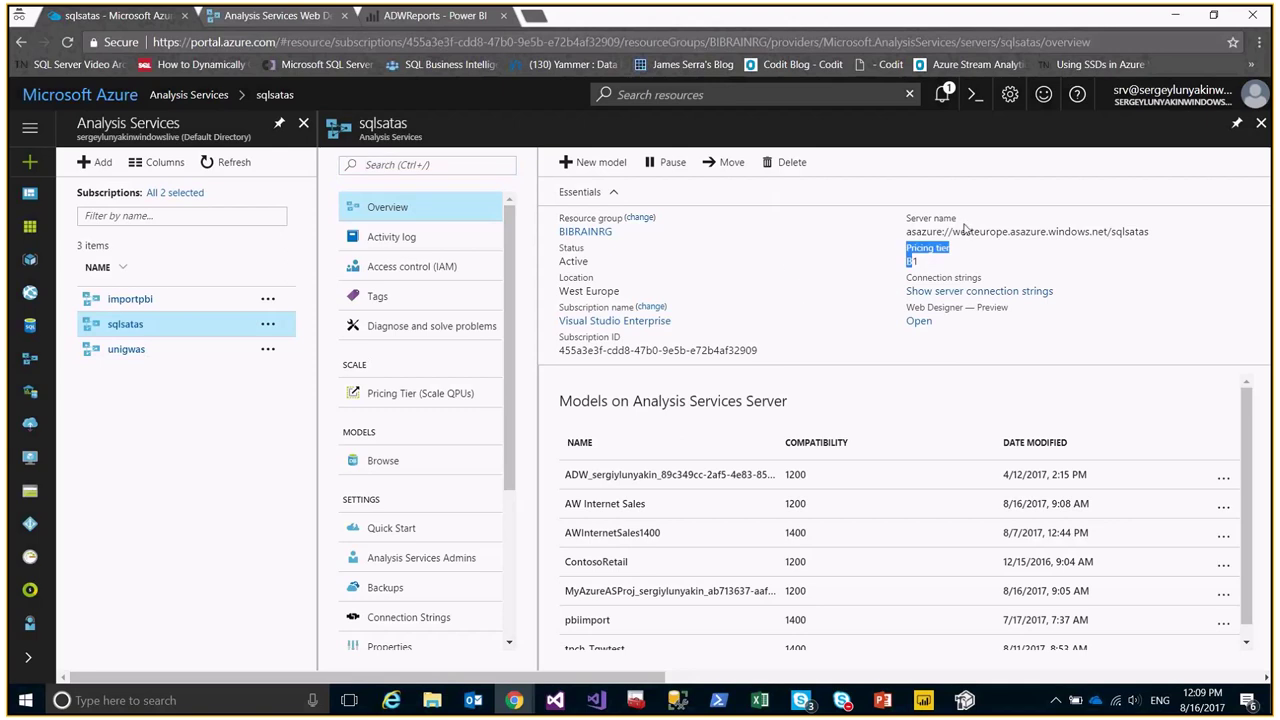
drag(906, 216, 1234, 231)
click(1152, 231)
drag(1150, 231, 1106, 232)
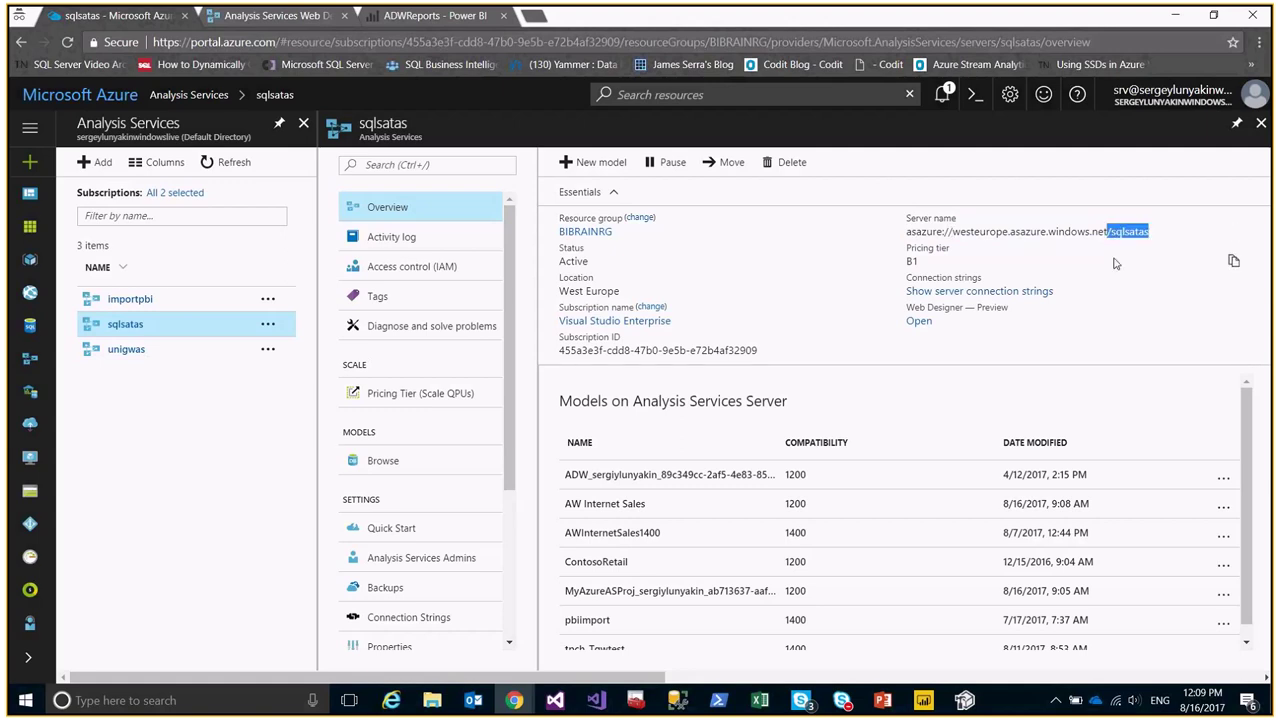
drag(953, 231, 1013, 232)
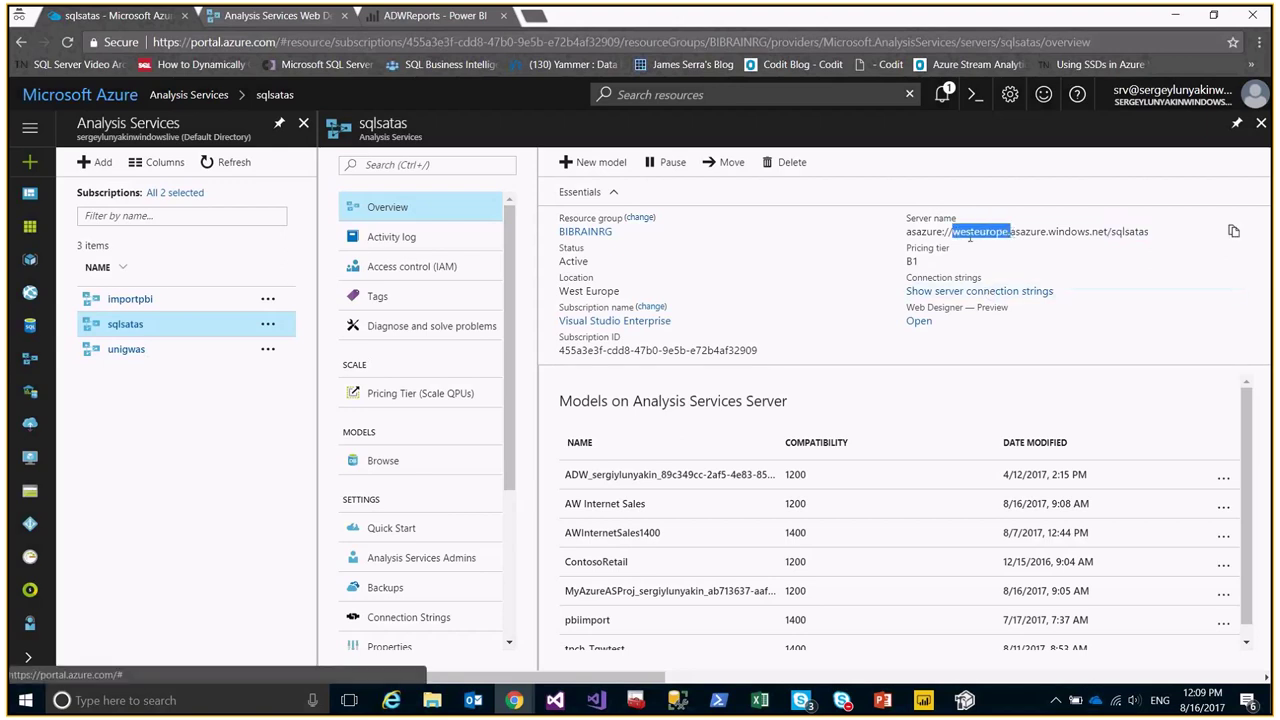
click(914, 250)
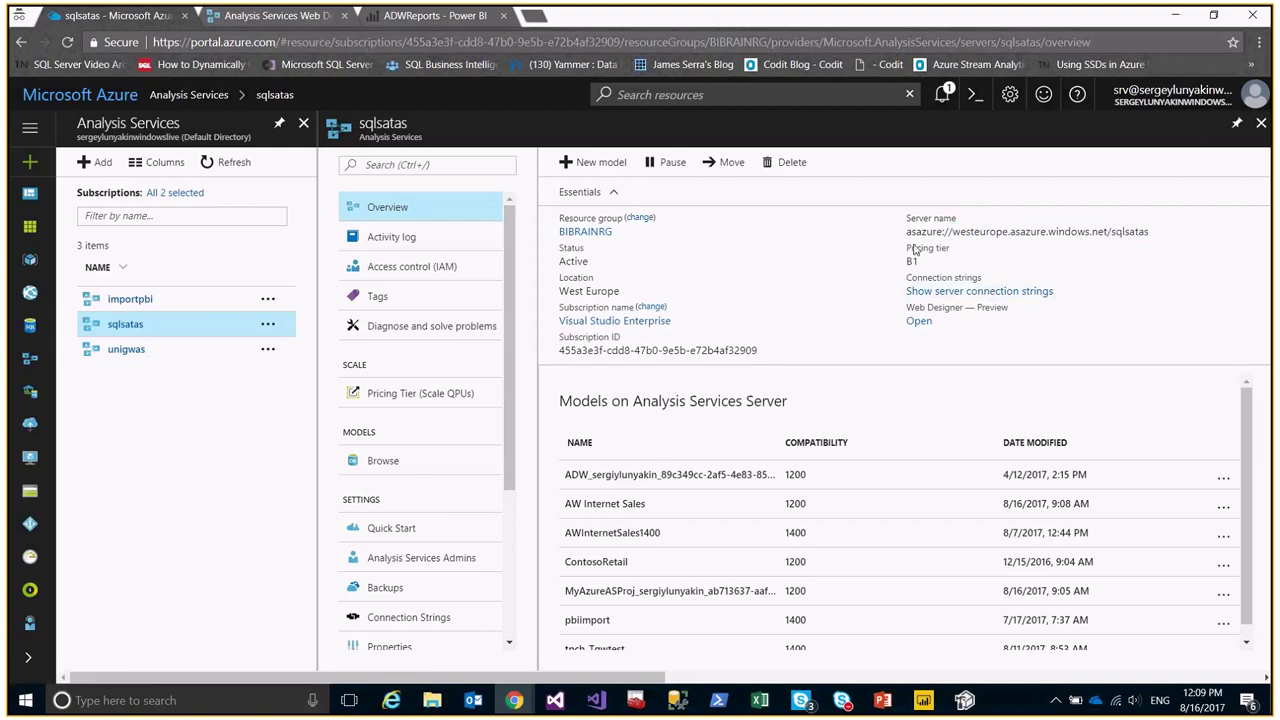
Highlight the start of the asazure server address and the B1 pricing tier again.
drag(908, 231, 907, 217)
click(916, 245)
mouse_move(918, 232)
drag(904, 229, 1062, 232)
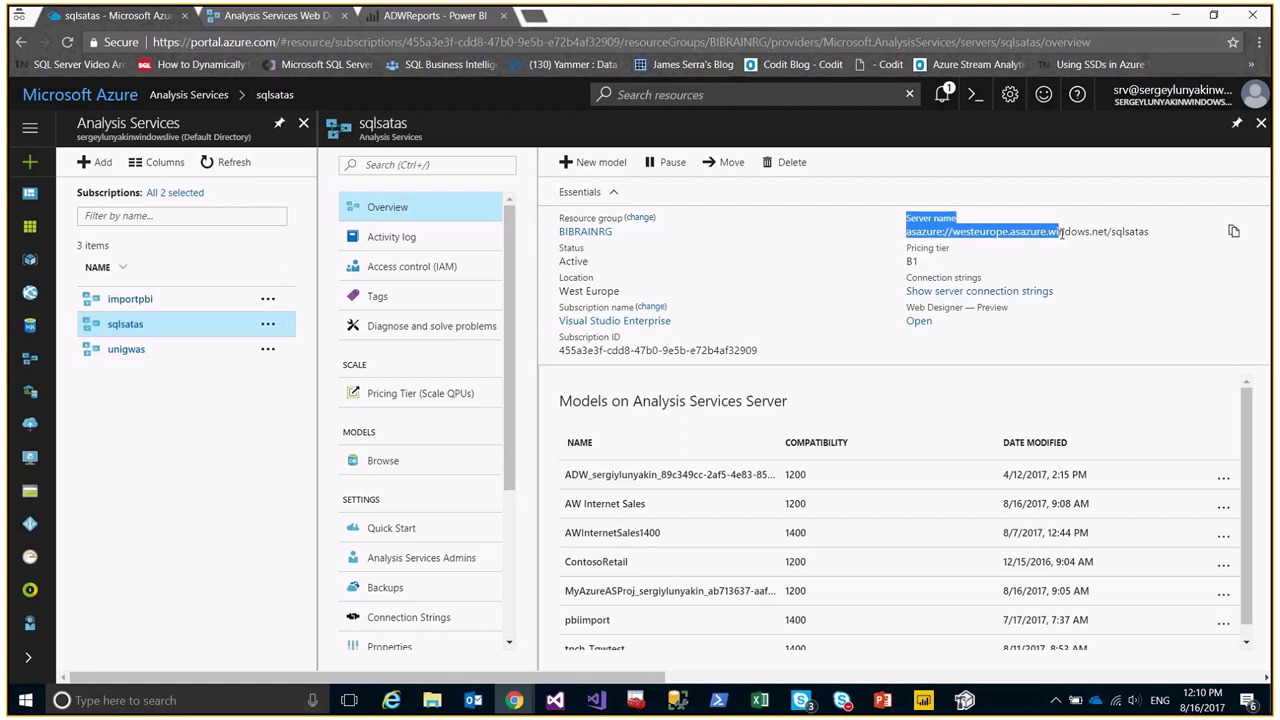
click(1063, 232)
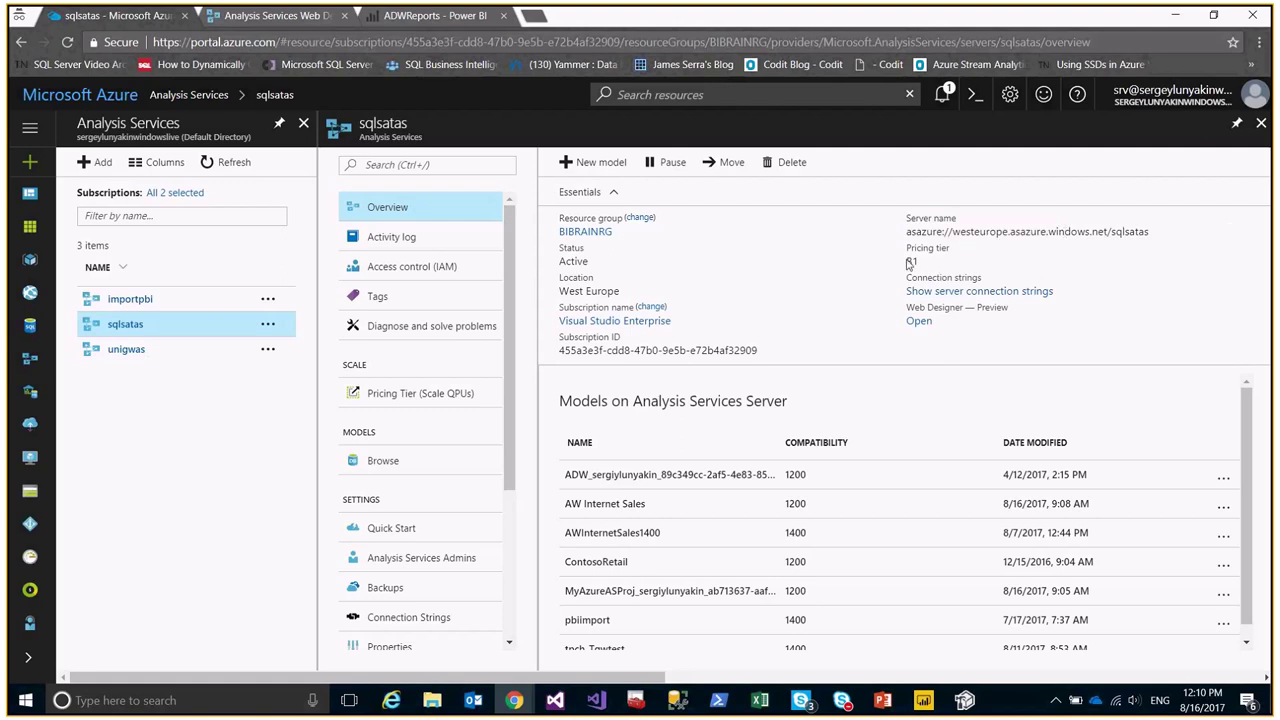
drag(909, 262, 907, 247)
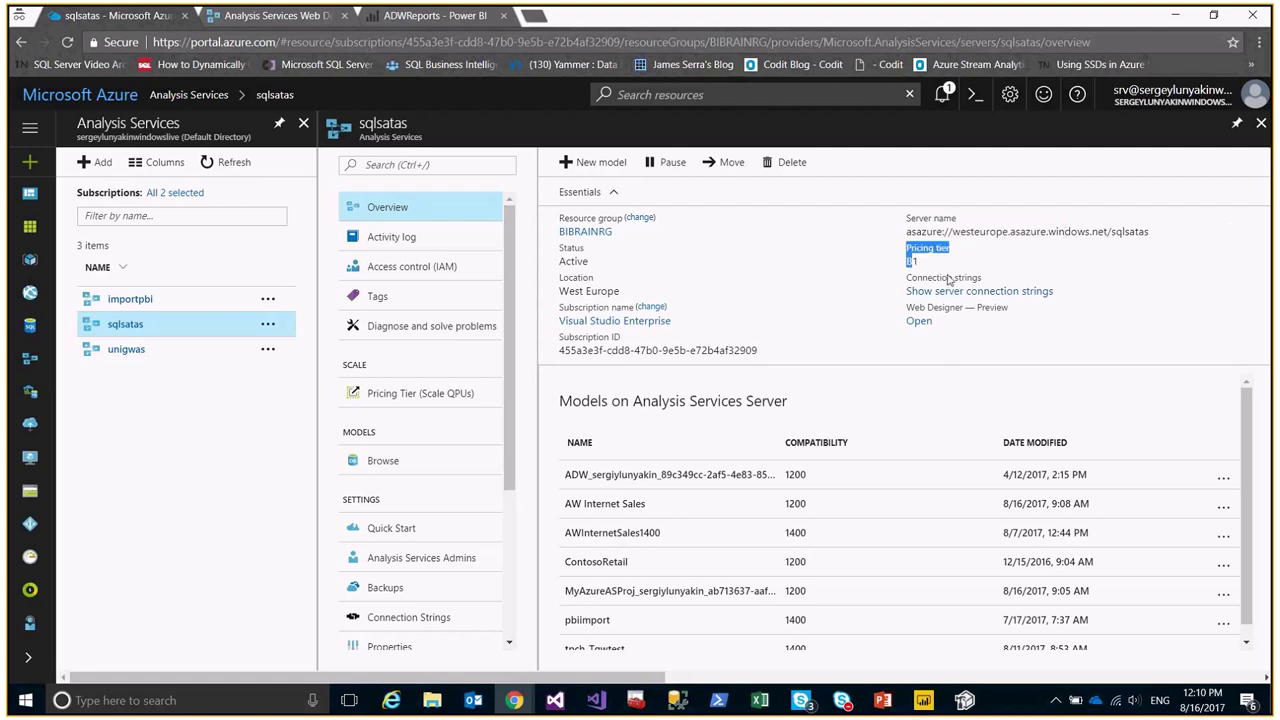
Check the sqlsatas connection strings, then view the B1 to S4 pricing tier choices.
click(1050, 291)
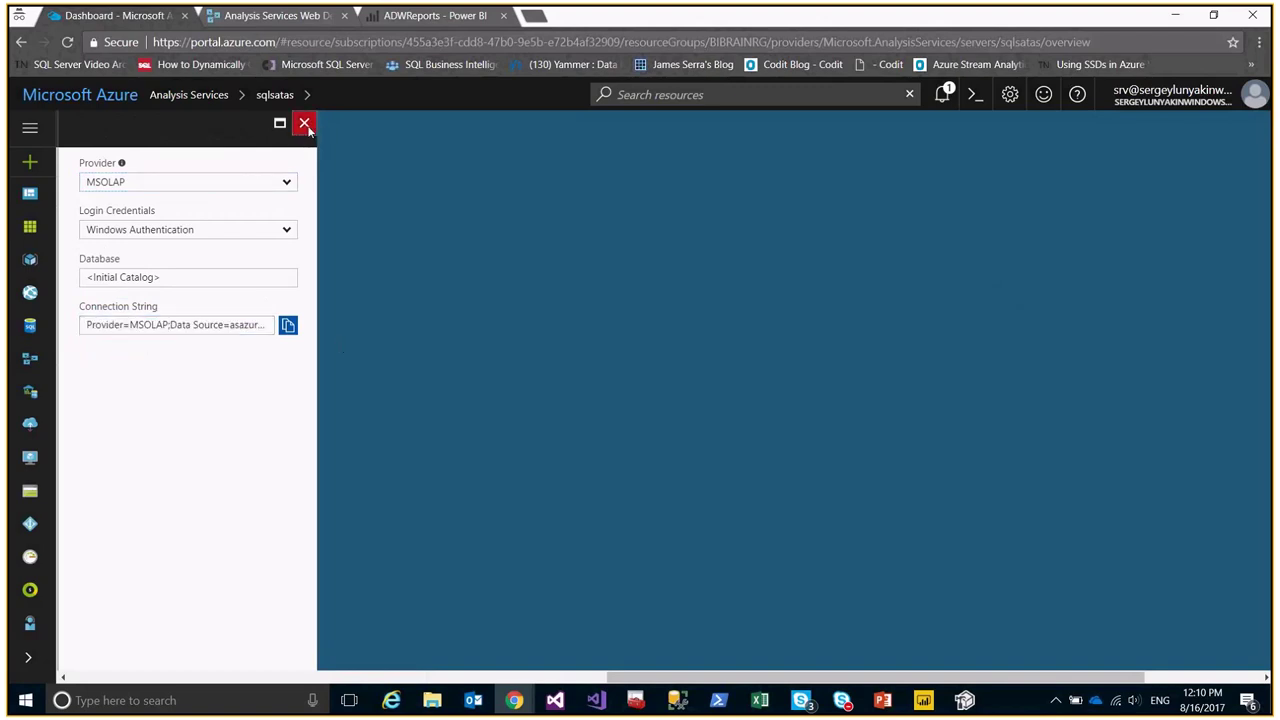
click(304, 123)
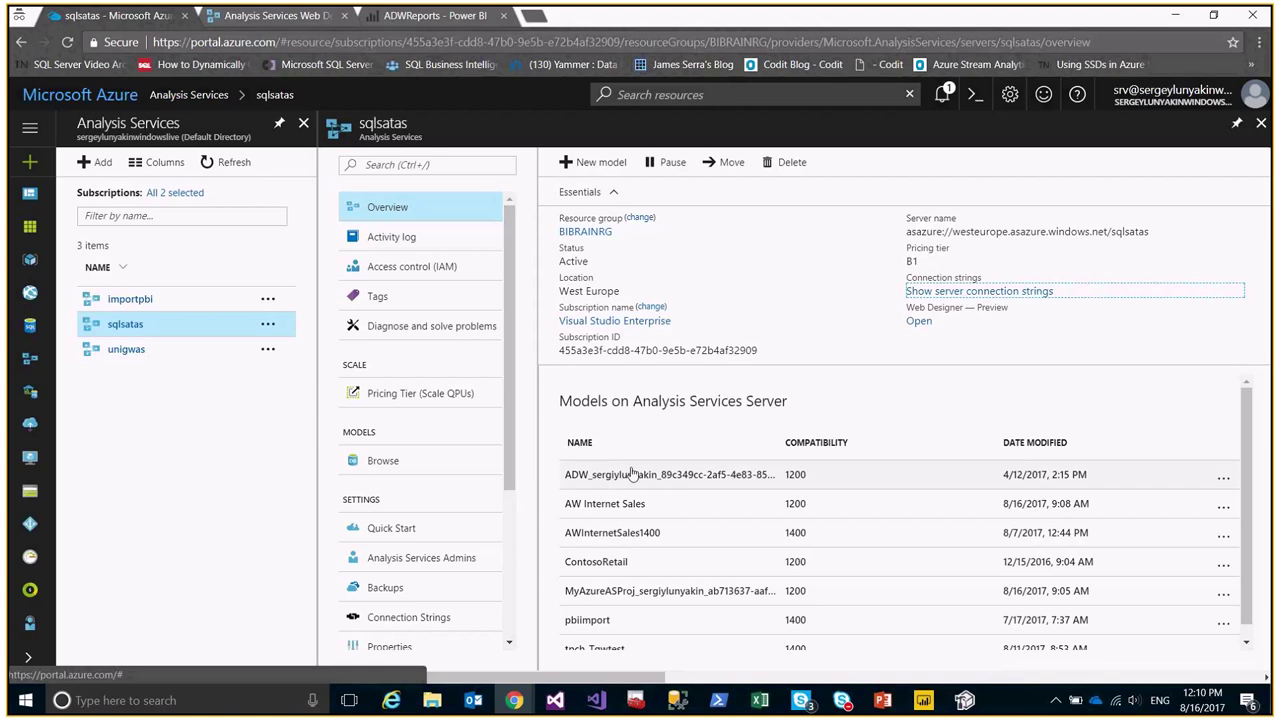
scroll(645, 490, down, 1)
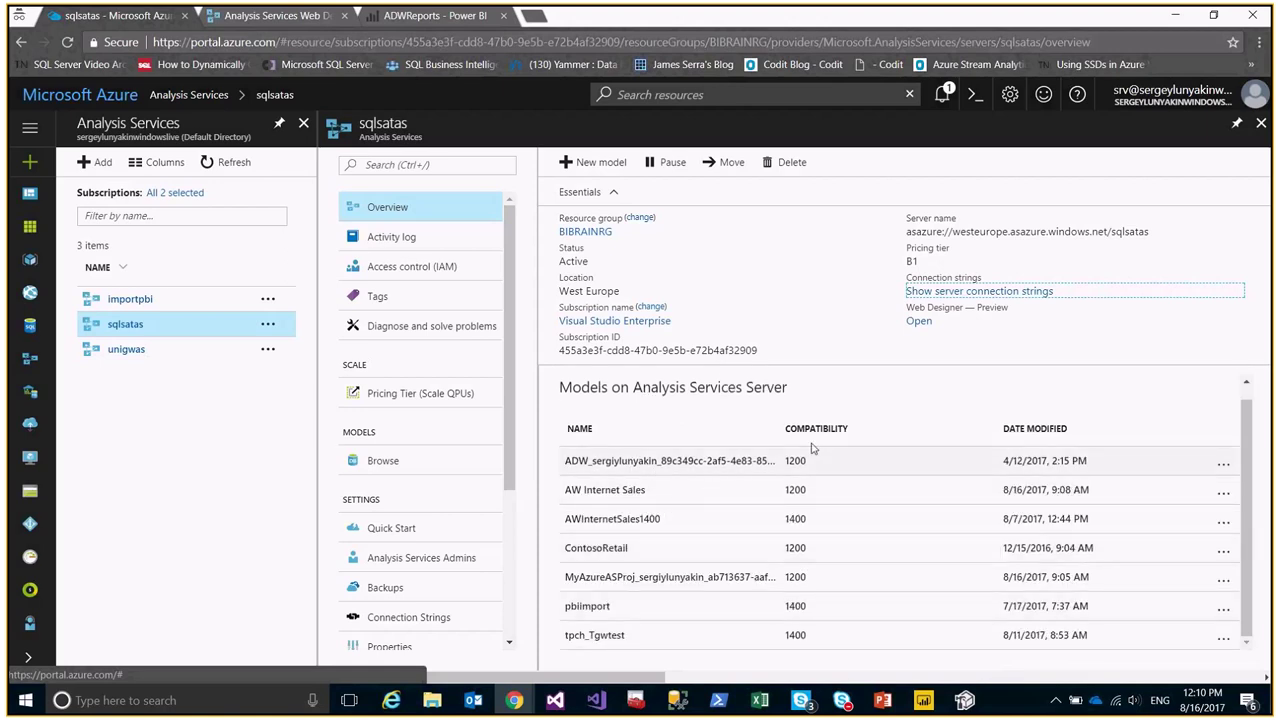
click(399, 394)
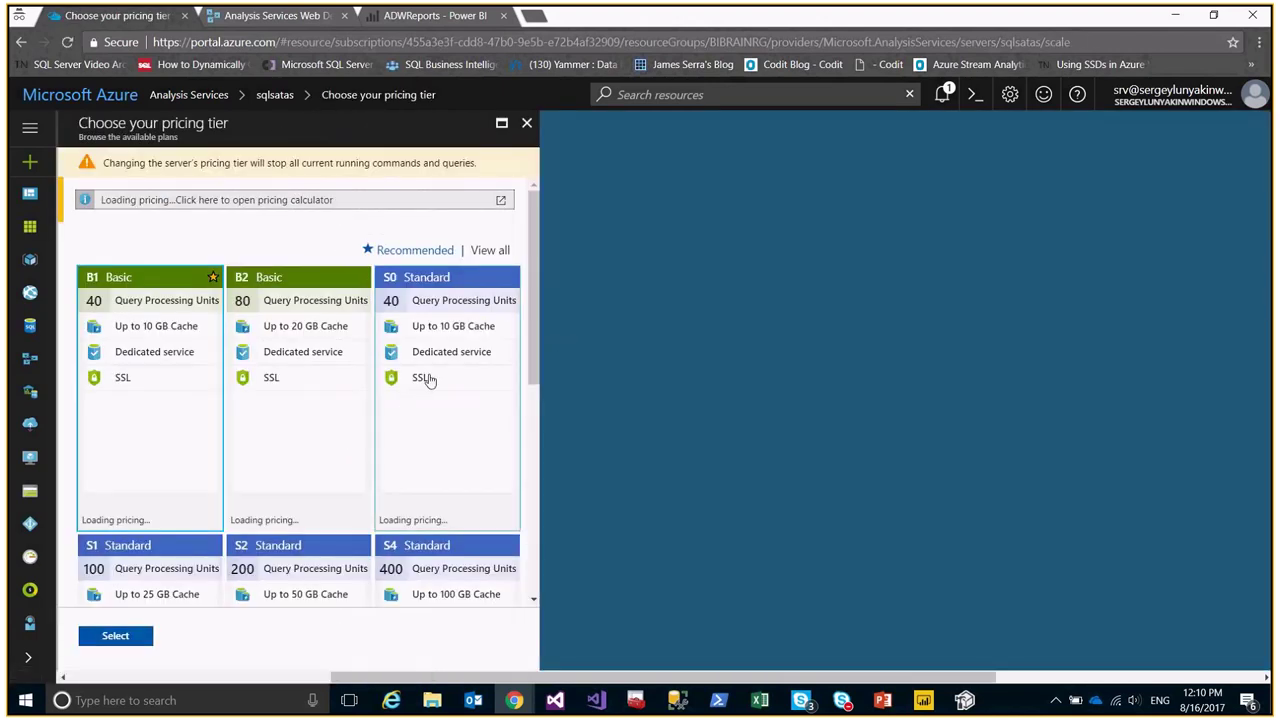
scroll(295, 354, down, 1)
click(295, 354)
click(445, 331)
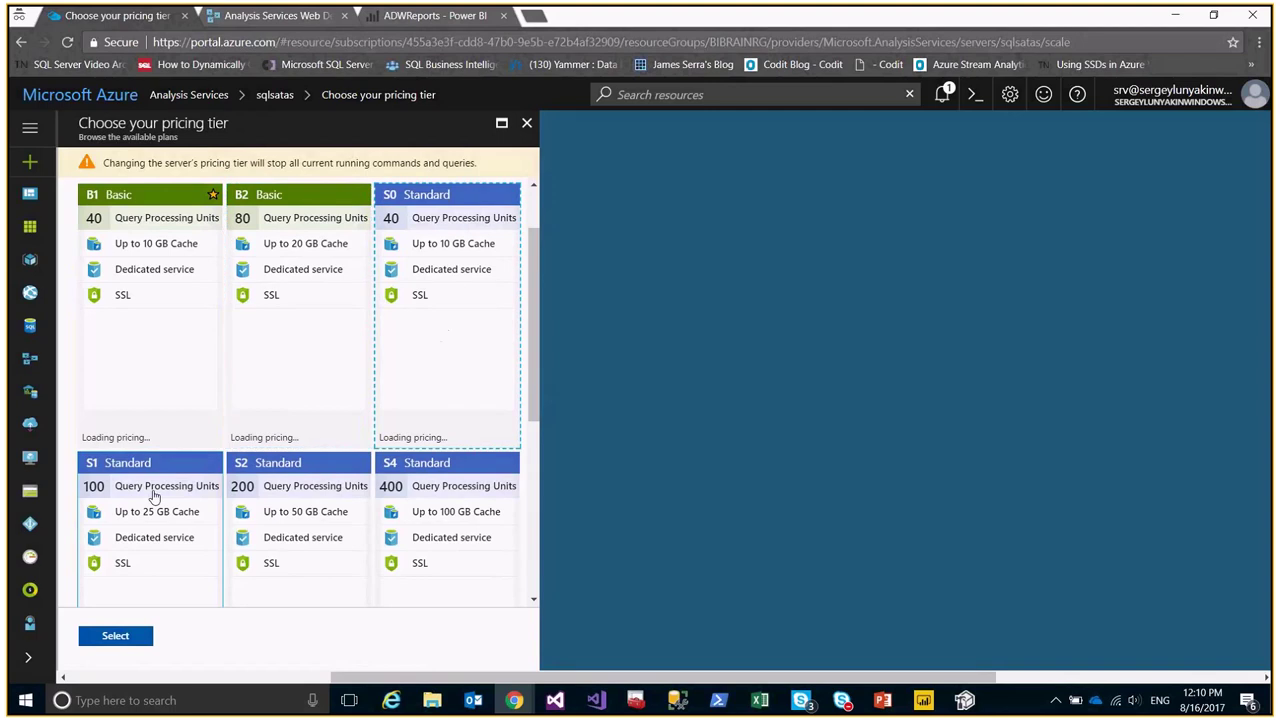
scroll(486, 451, down, 1)
click(476, 455)
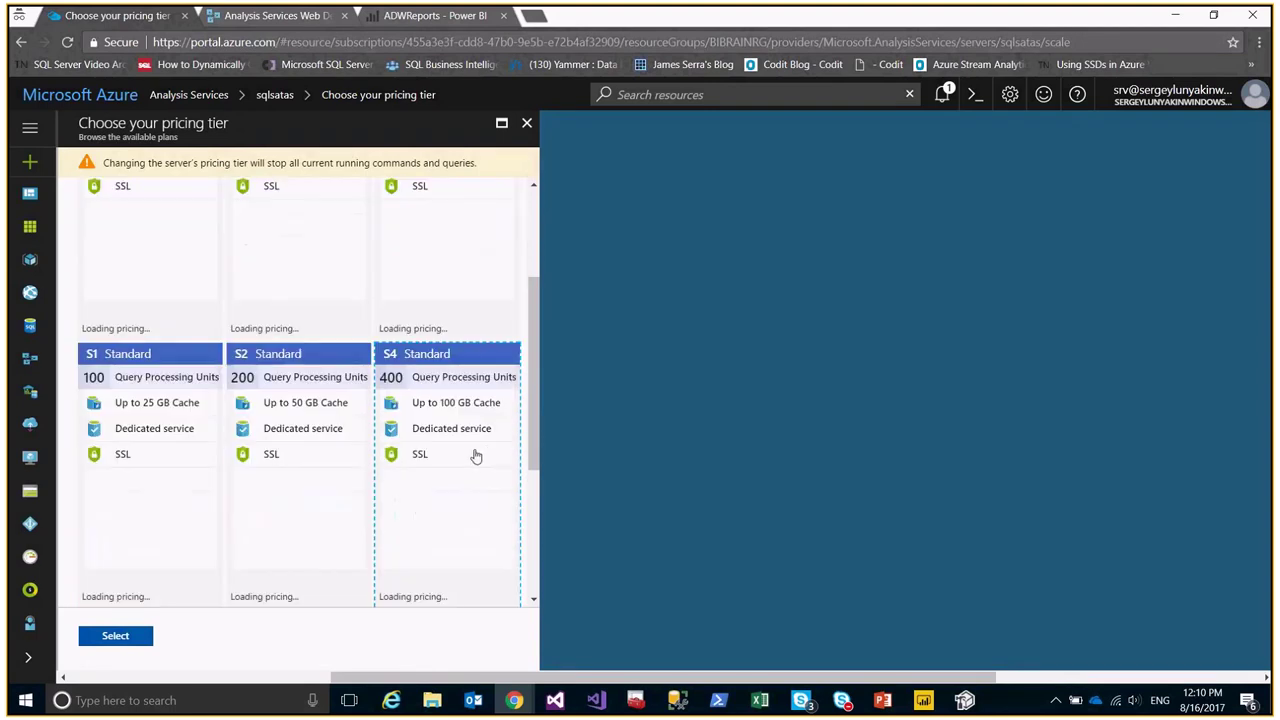
scroll(446, 462, down, 3)
scroll(220, 457, down, 1)
click(171, 426)
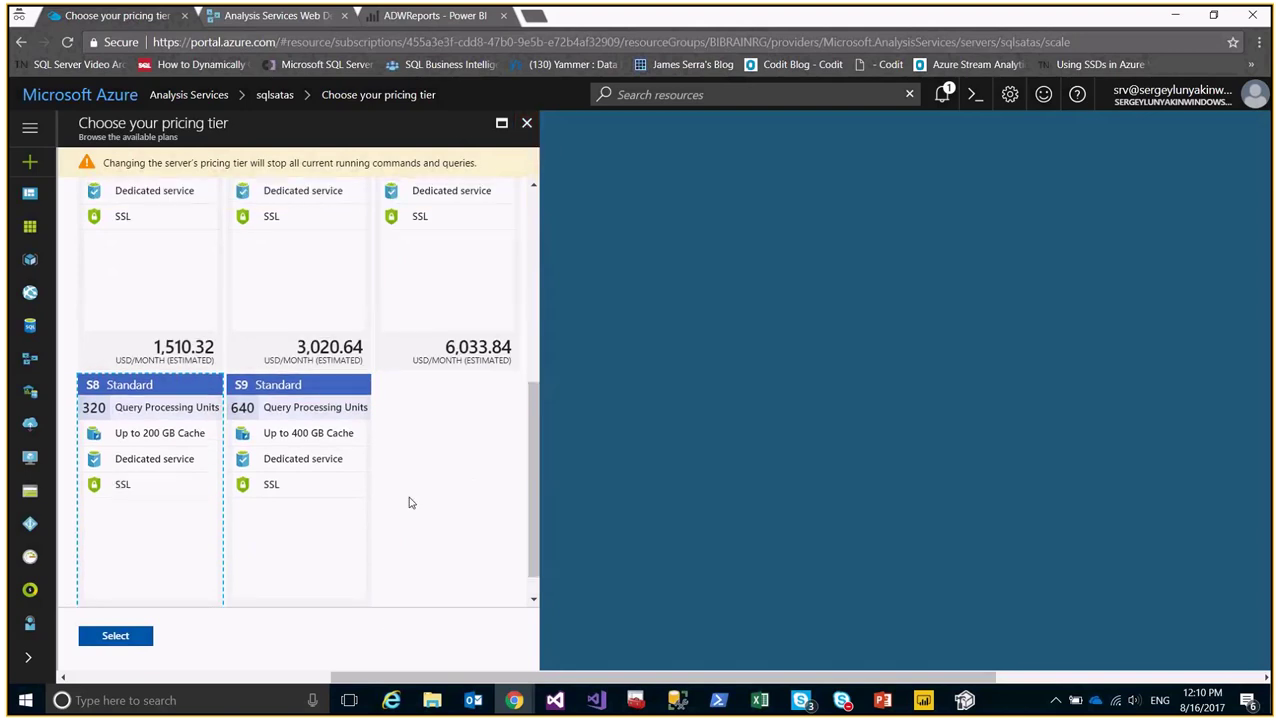
scroll(409, 502, up, 2)
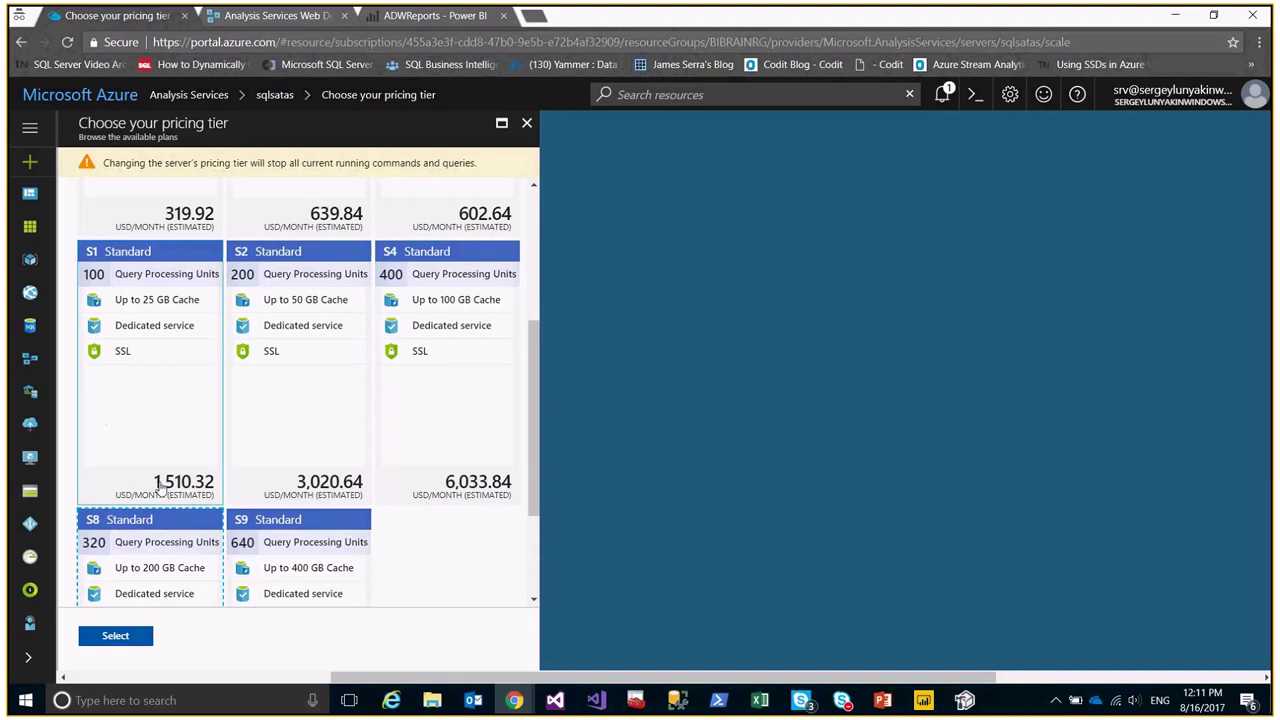
scroll(293, 418, up, 1)
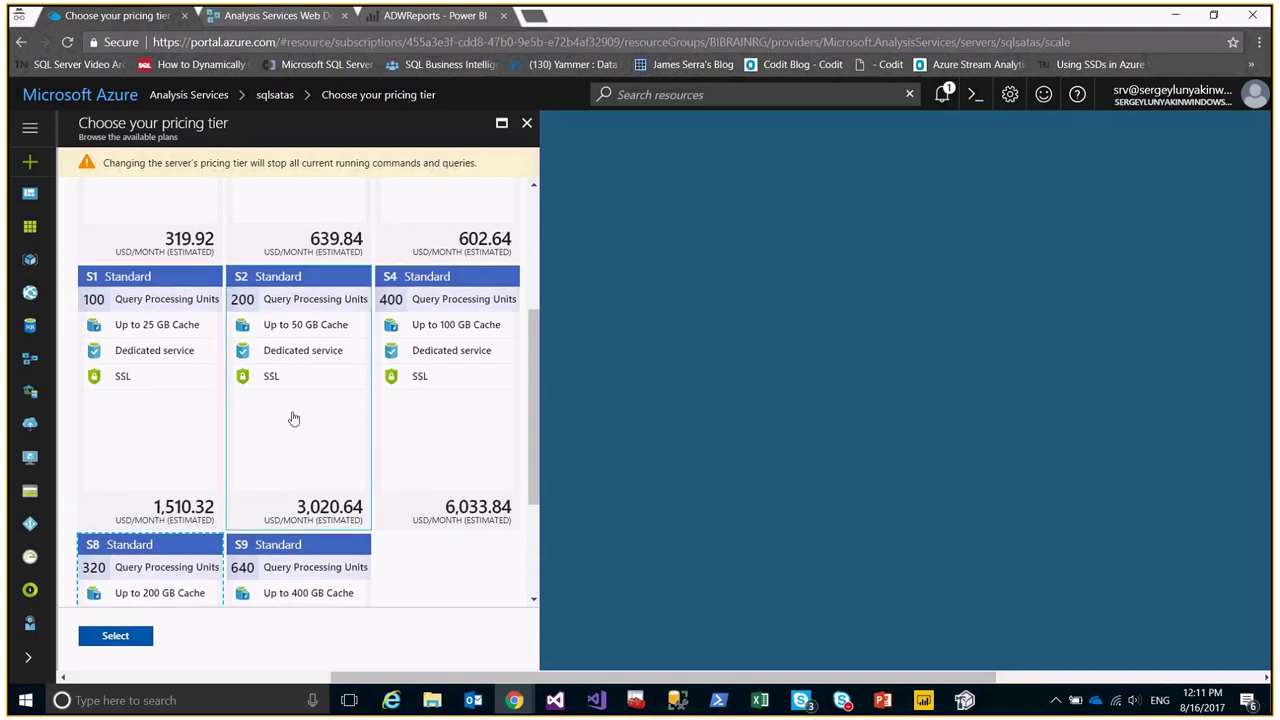
scroll(293, 418, up, 4)
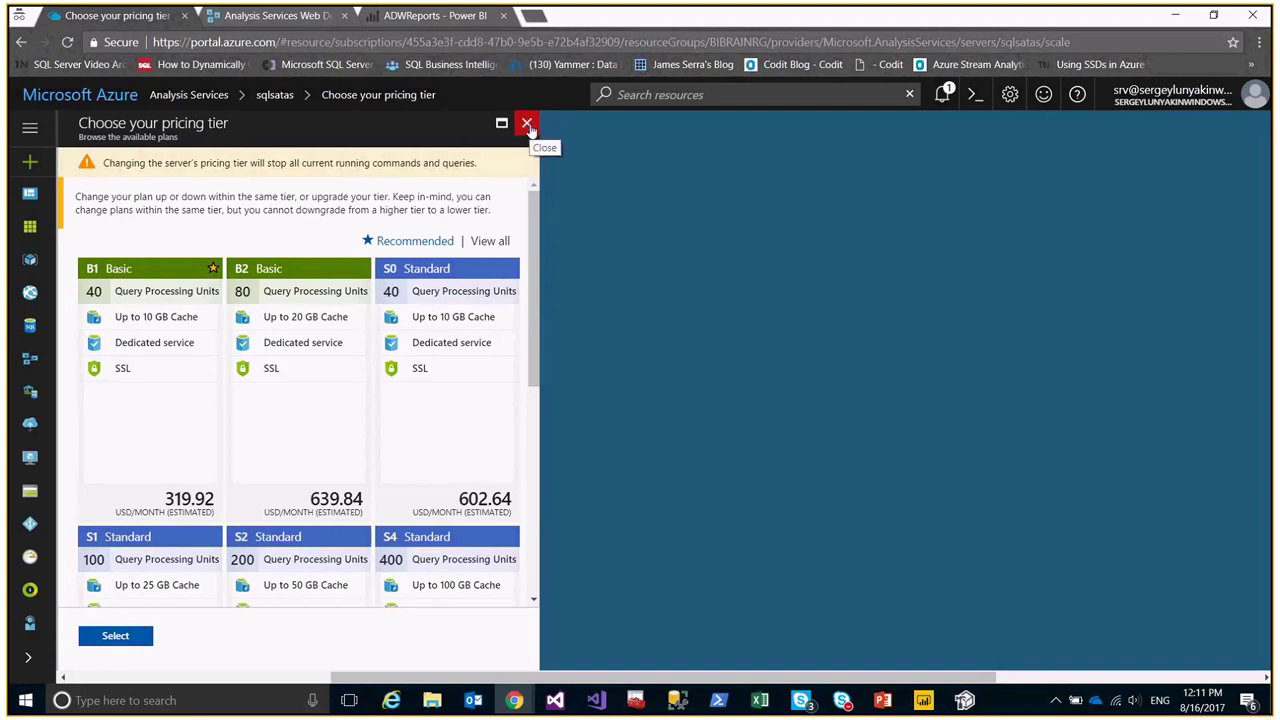
Review the sqlsatas models, administrators, backups, connection strings and properties without changing the tier.
click(527, 128)
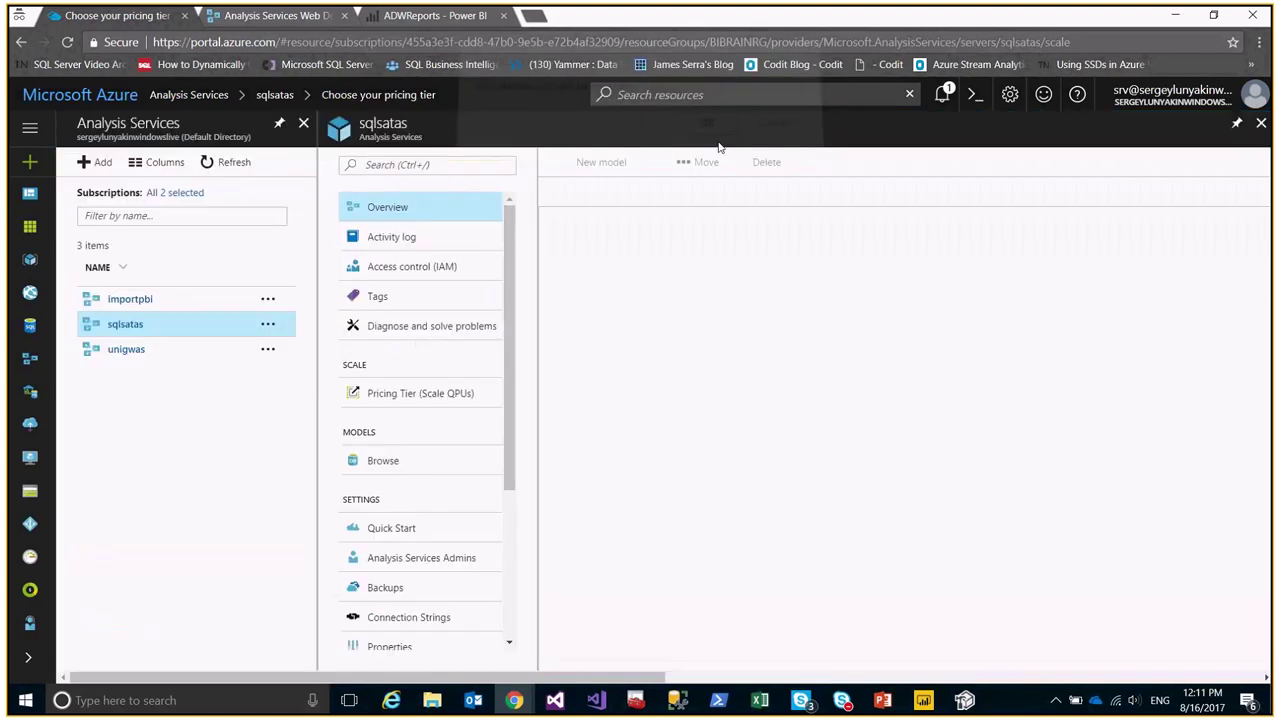
click(384, 460)
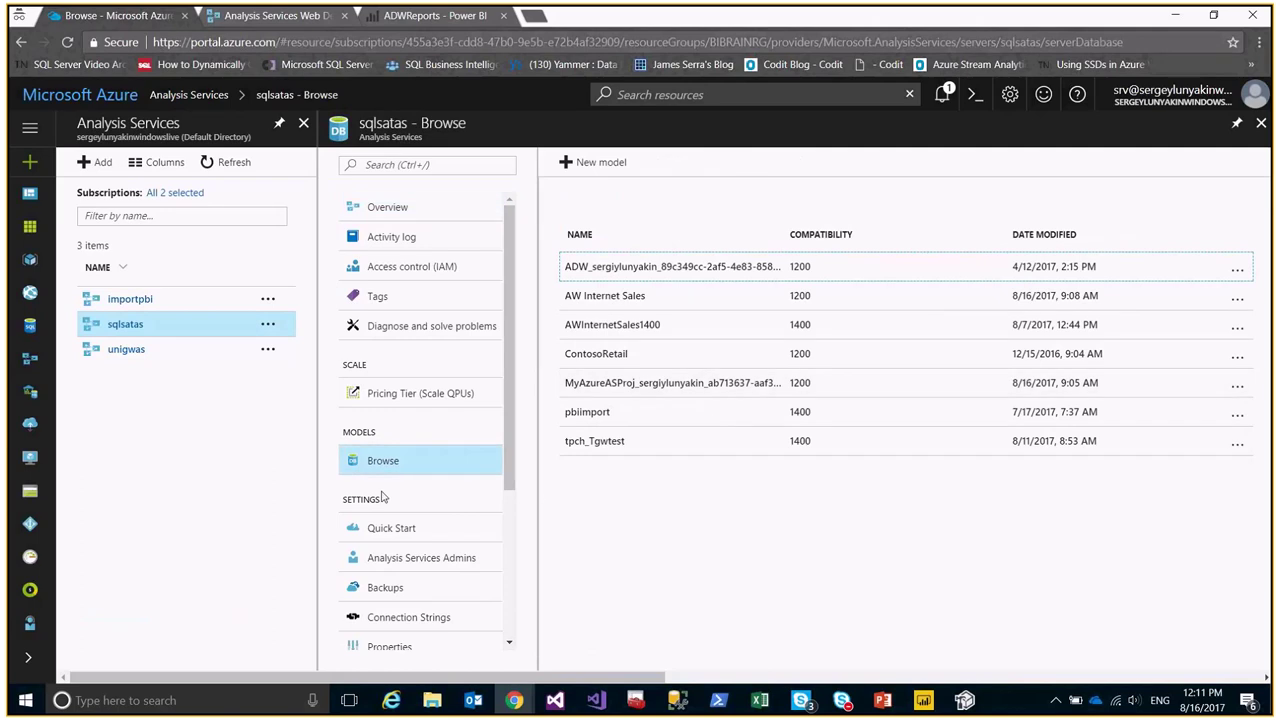
scroll(395, 480, down, 3)
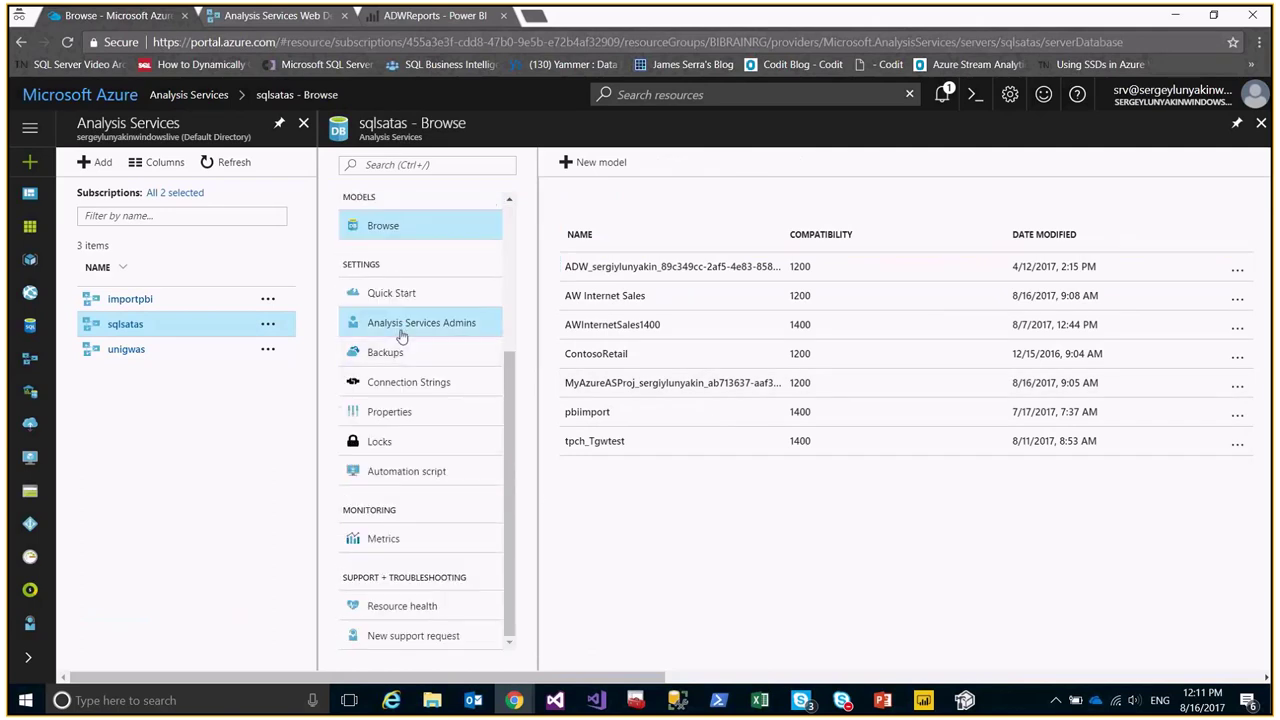
click(401, 337)
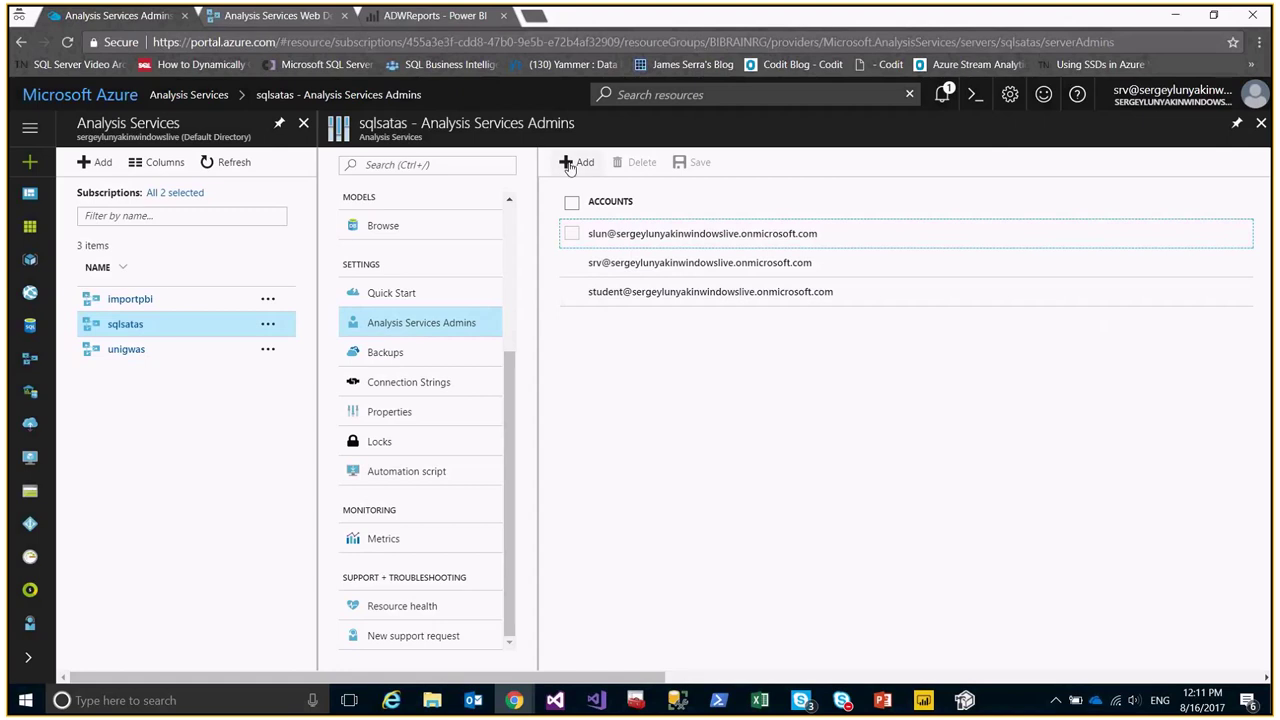
click(385, 355)
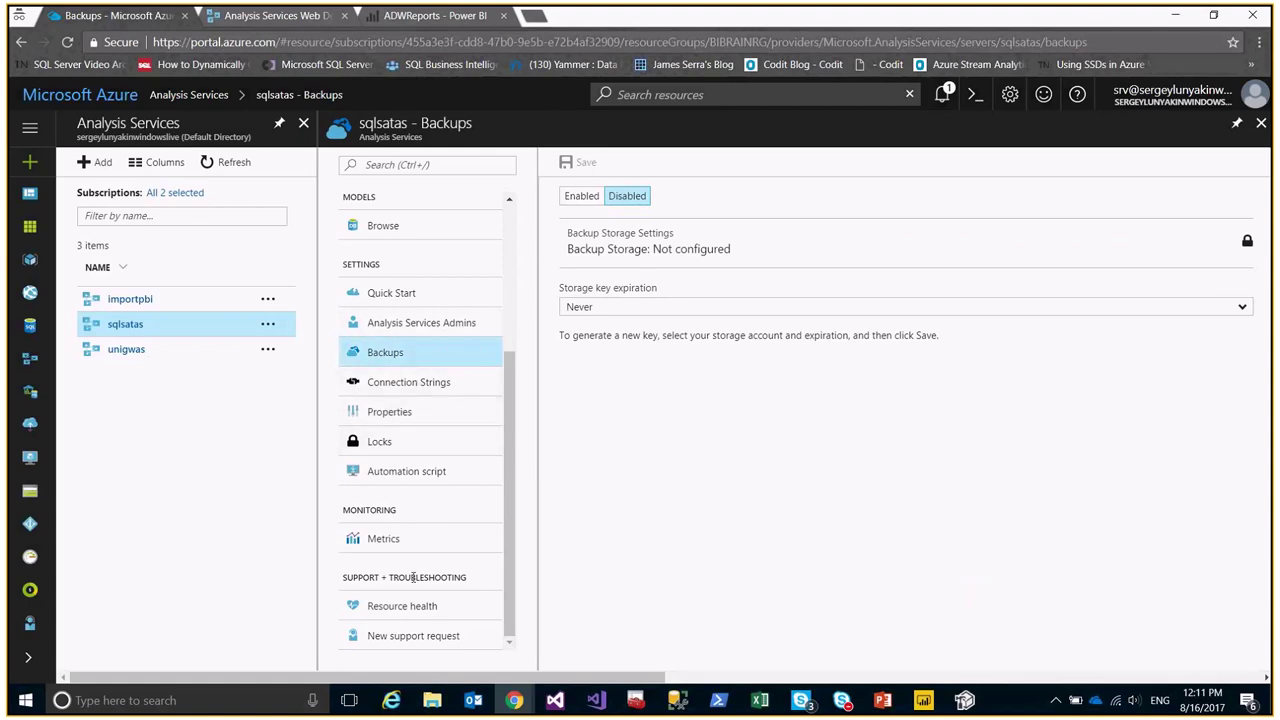
click(405, 381)
click(406, 411)
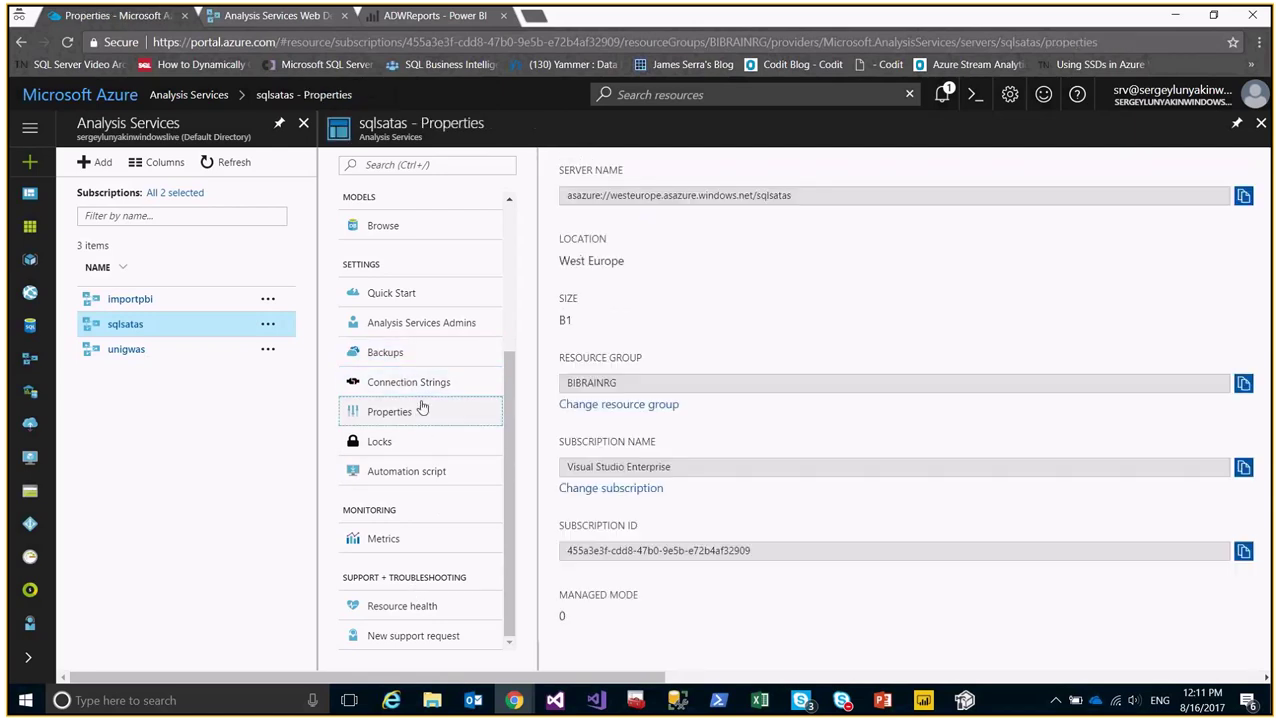
Back on the overview, select the Server name value and switch to Management Studio.
scroll(418, 391, up, 1)
scroll(418, 391, up, 2)
click(398, 205)
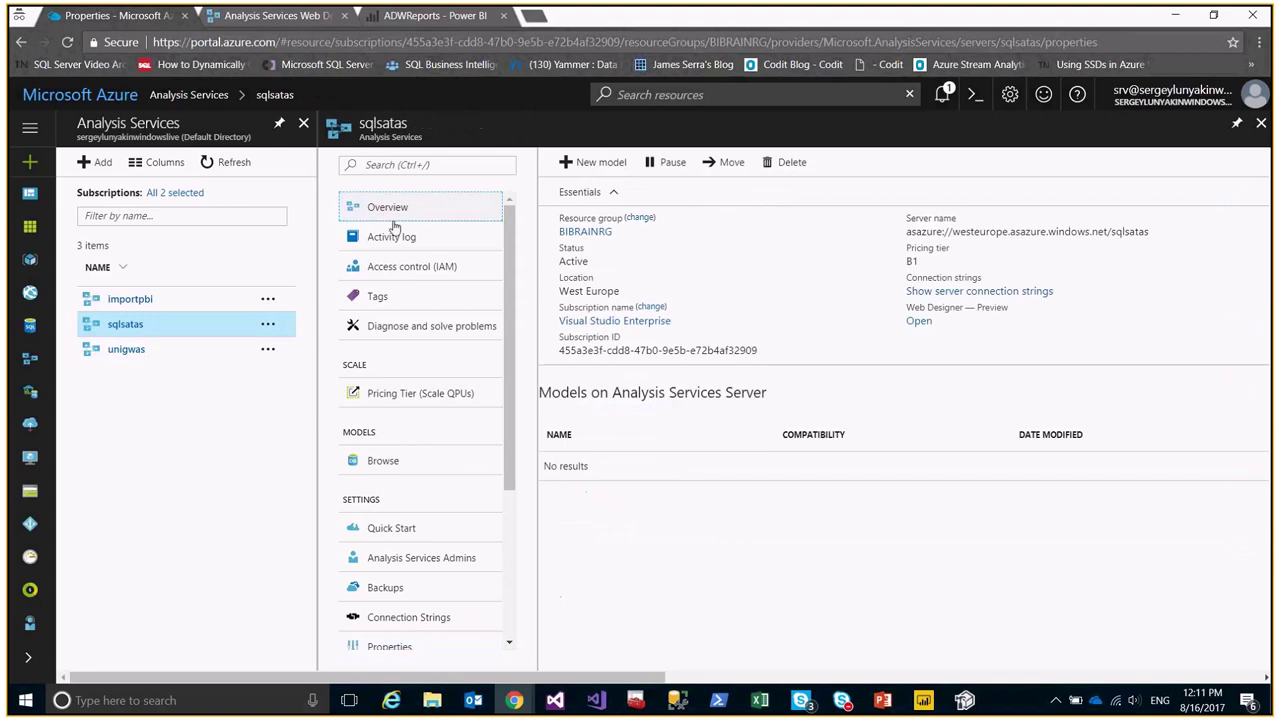
mouse_move(1105, 231)
drag(1105, 231, 906, 216)
click(1135, 231)
drag(1147, 231, 906, 216)
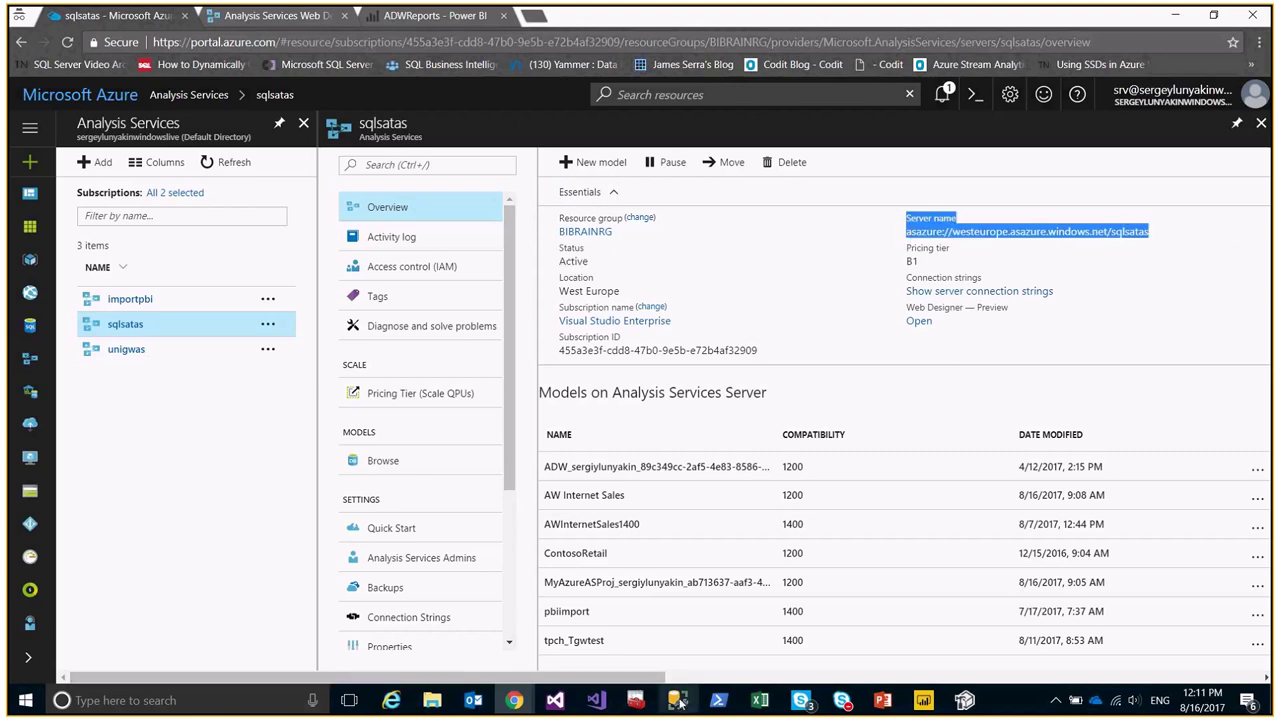
click(677, 700)
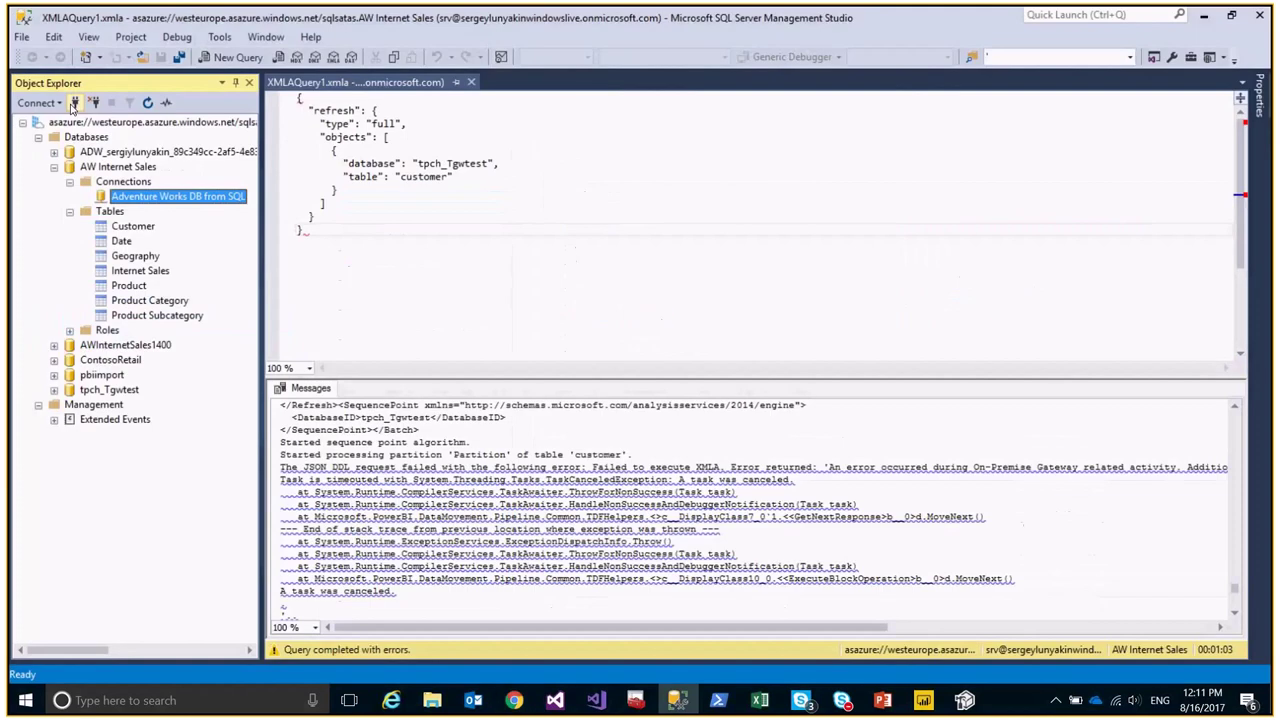
click(74, 103)
drag(590, 151, 586, 133)
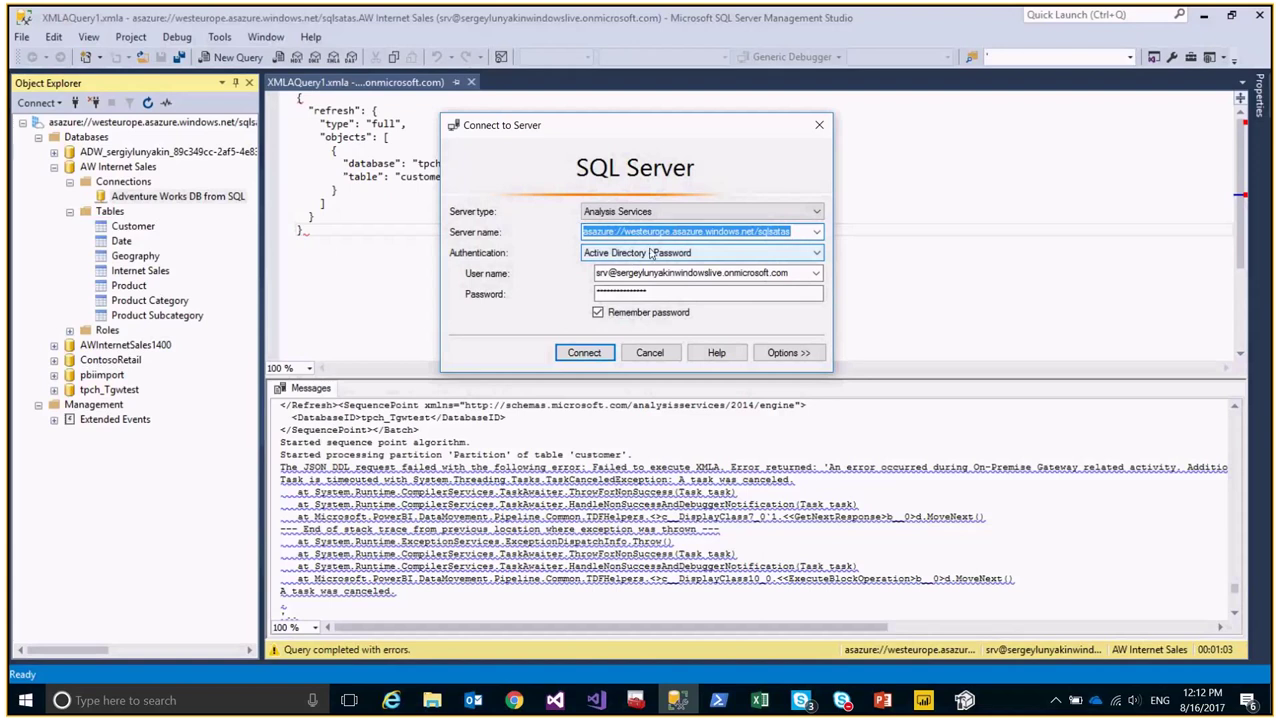
click(650, 253)
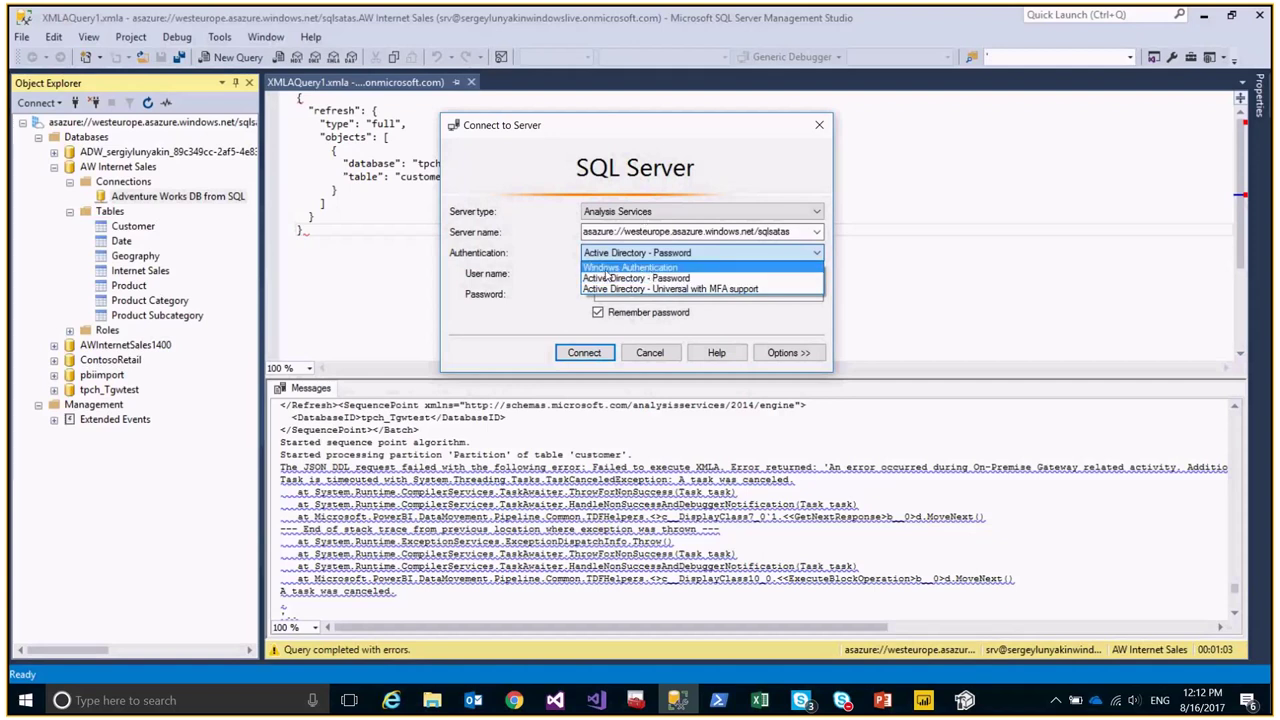
click(541, 228)
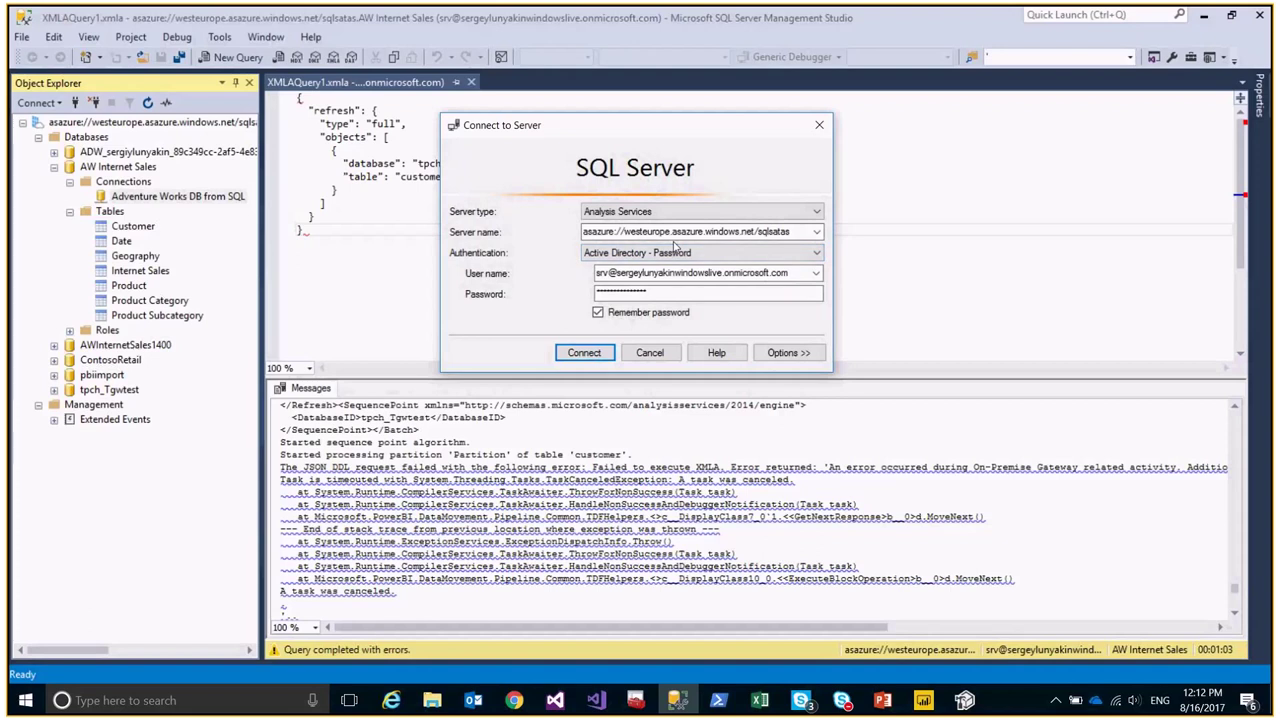
click(665, 253)
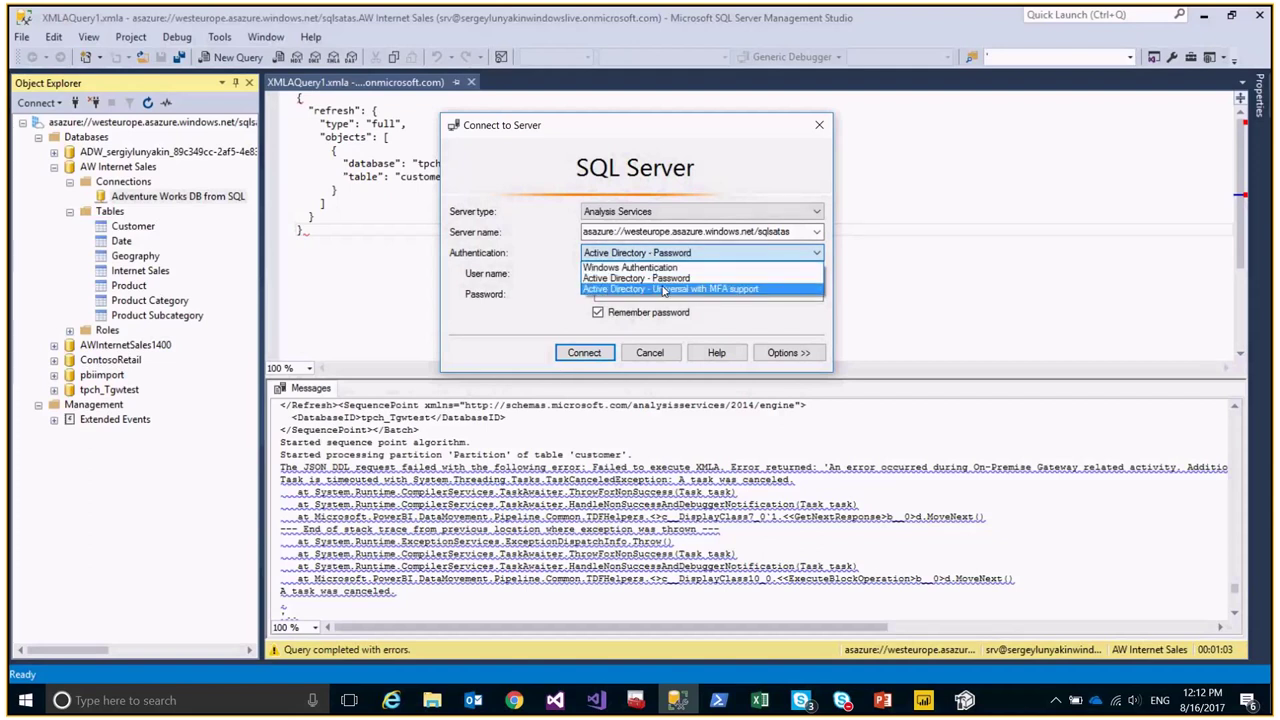
click(650, 278)
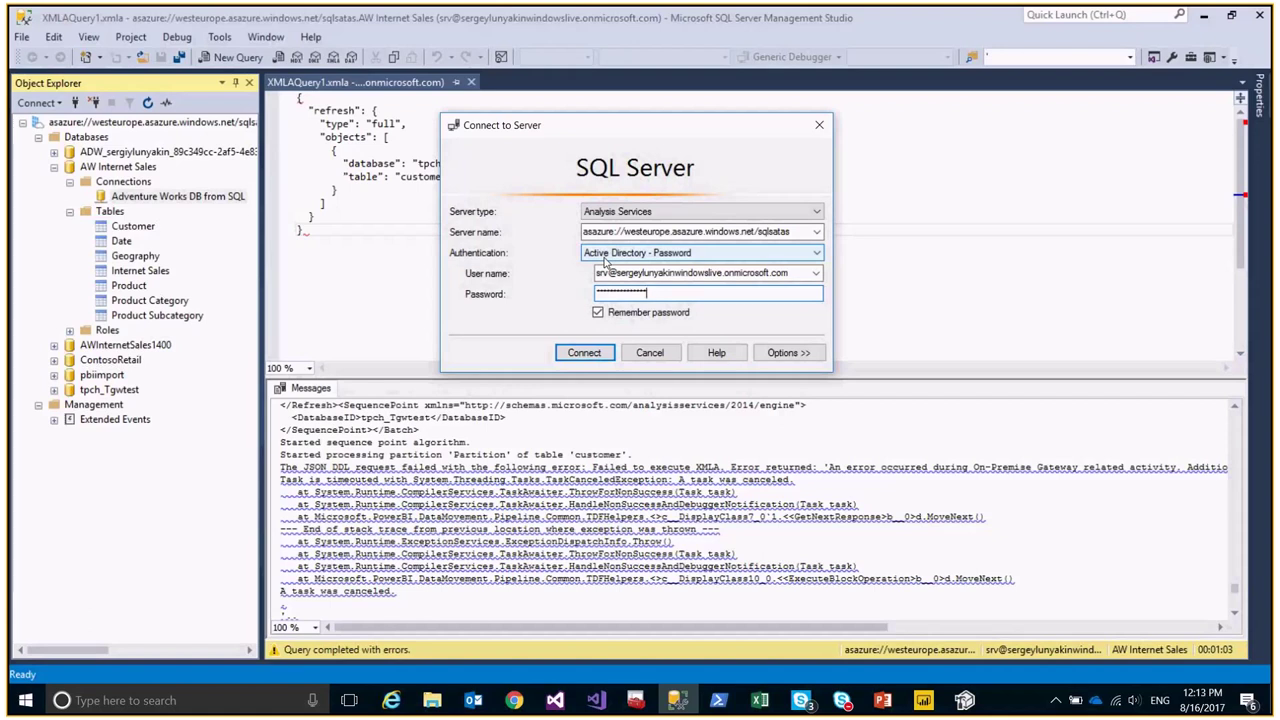
drag(617, 231, 557, 246)
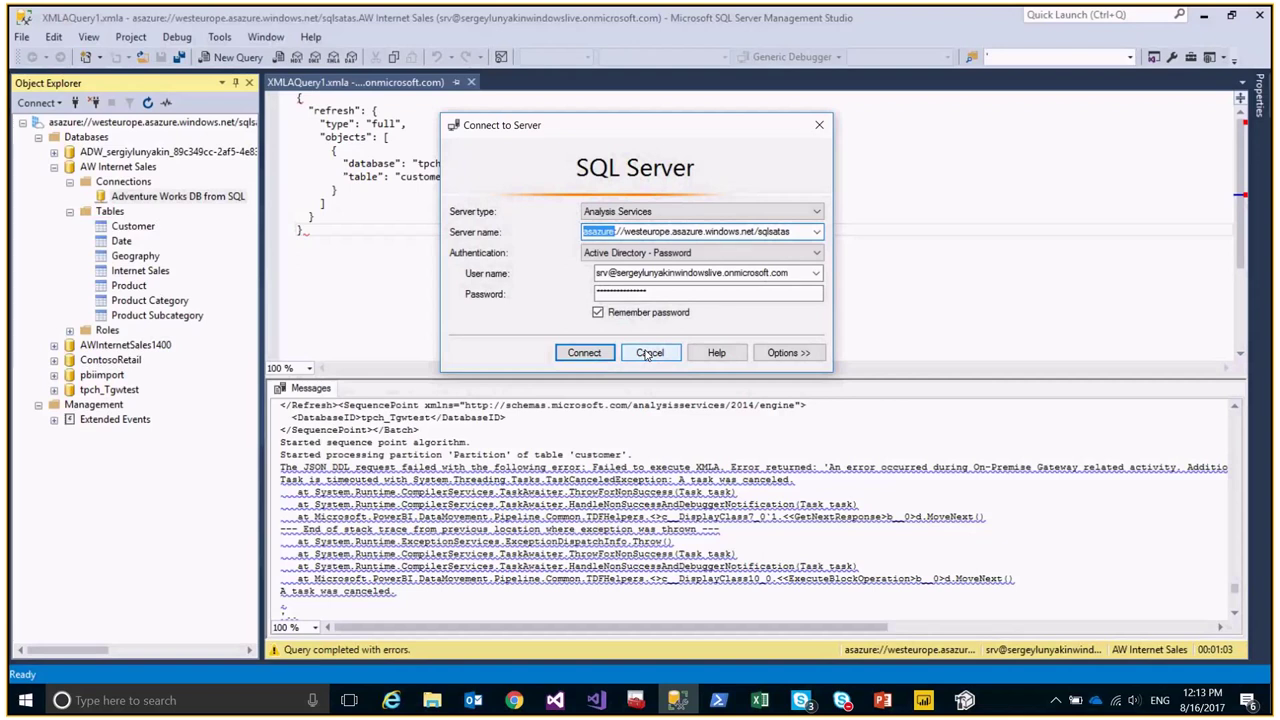
click(648, 353)
Browse the AW Internet Sales database's Connections, Tables and Roles in Object Explorer.
click(55, 167)
click(39, 139)
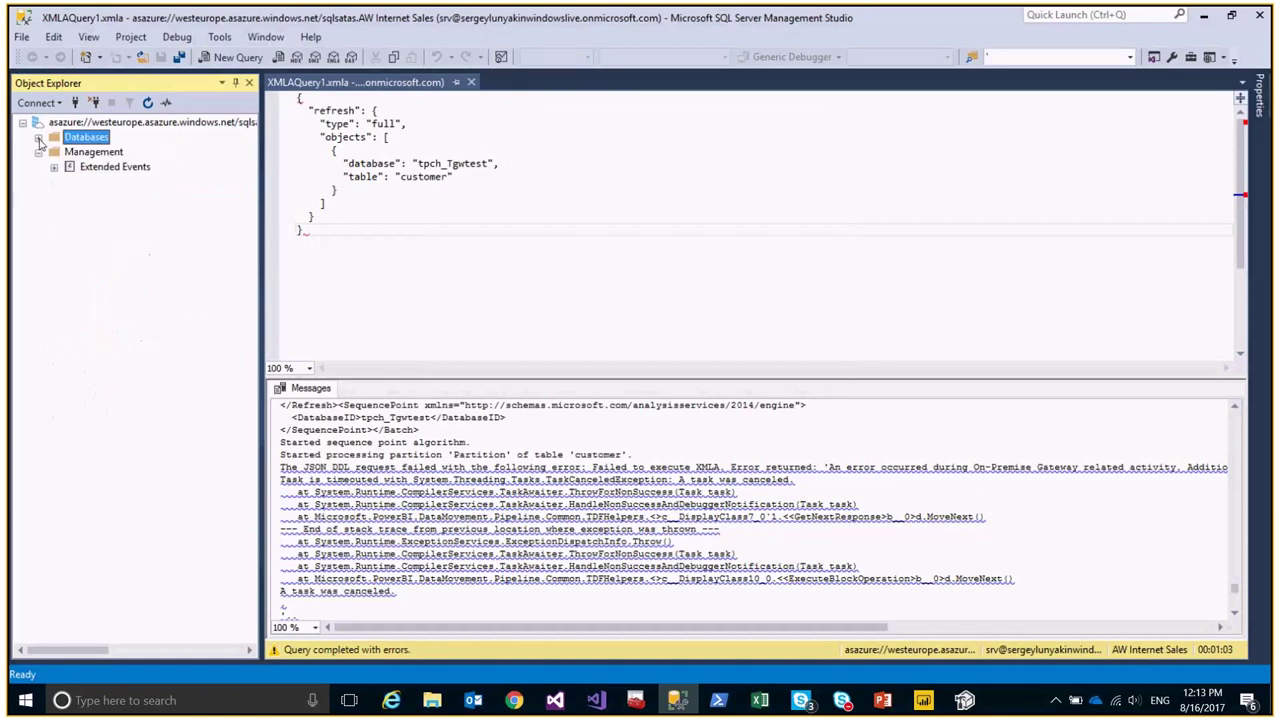
click(39, 152)
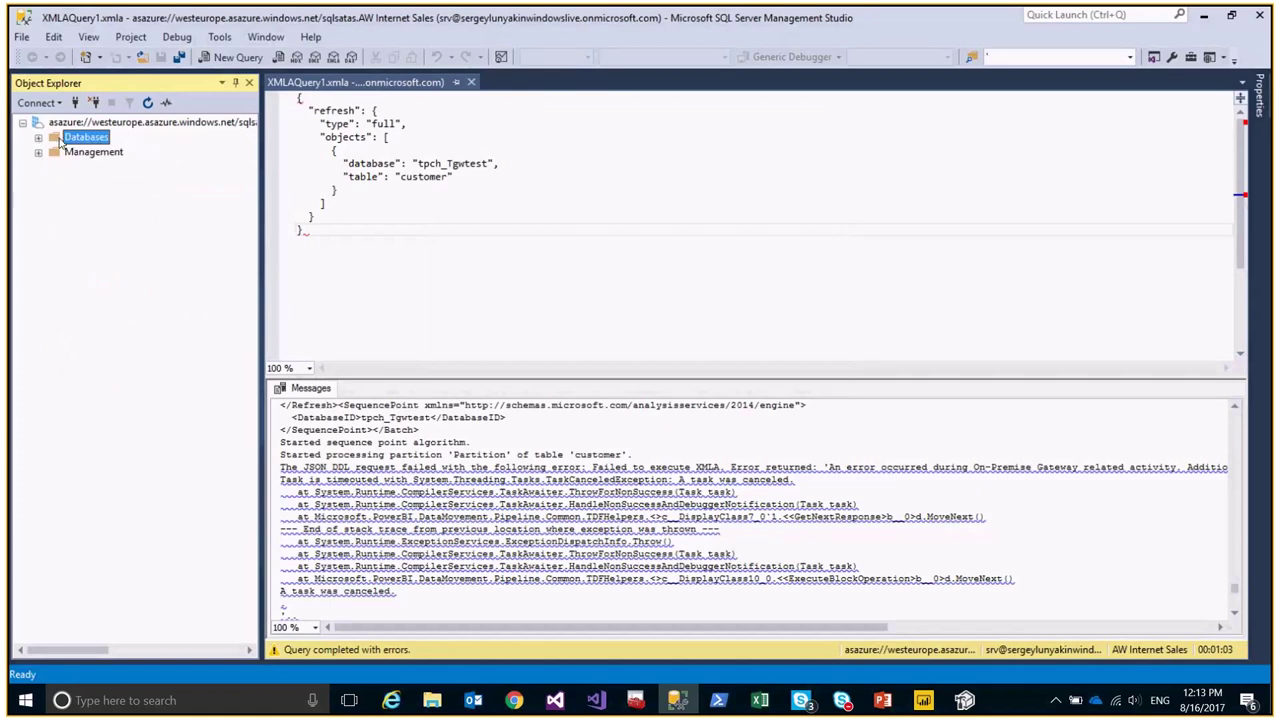
click(39, 139)
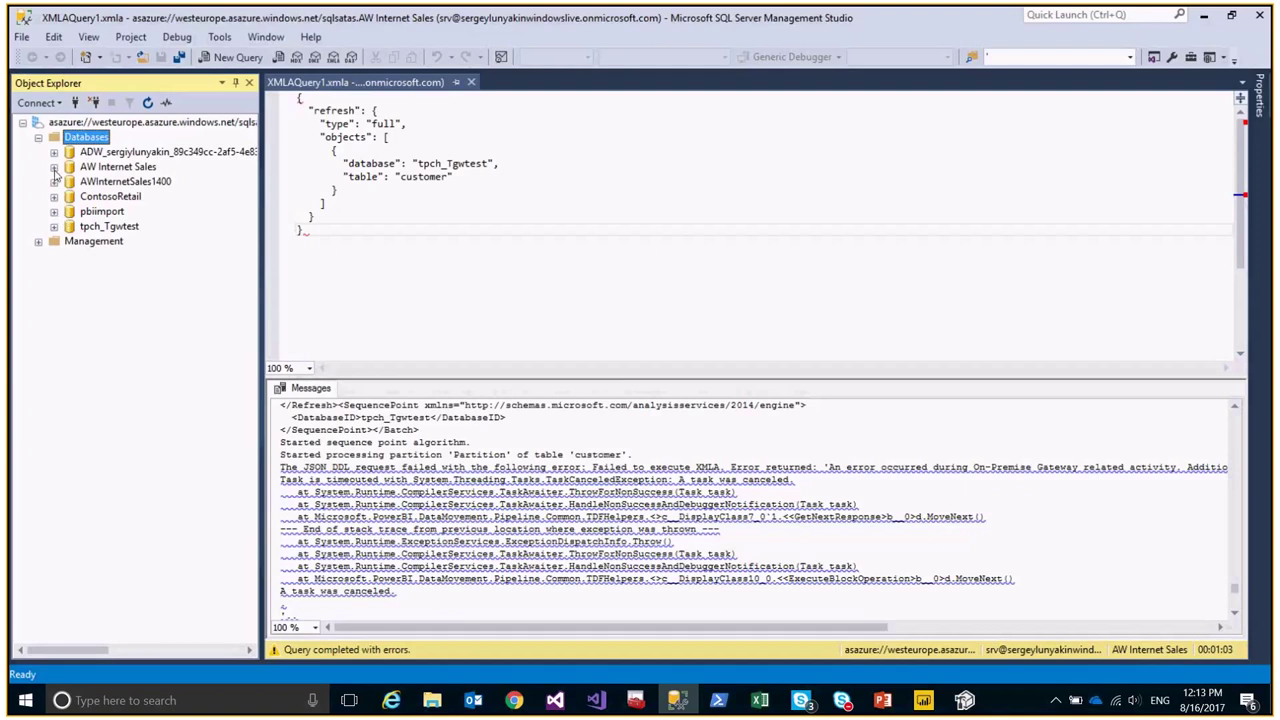
click(55, 167)
click(122, 182)
click(110, 212)
click(69, 330)
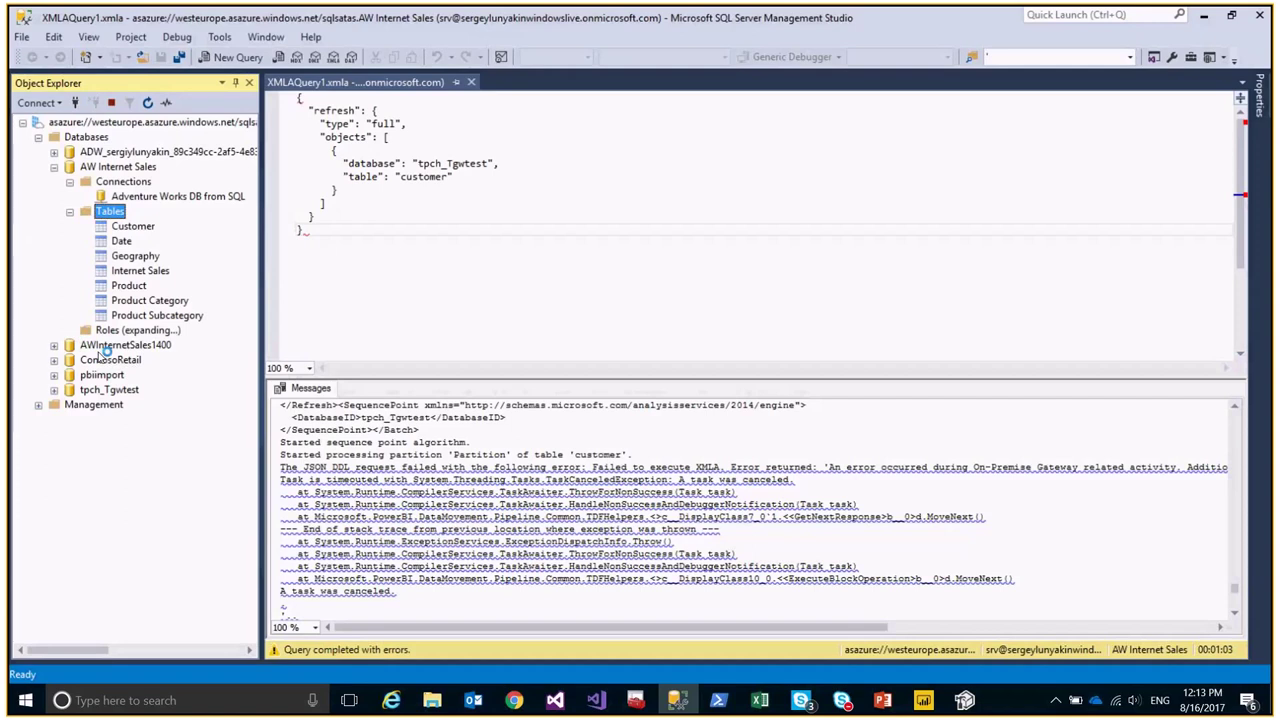
Show the sqlsatas server properties with advanced properties, maximized and the Name column widened.
right_click(90, 122)
click(128, 354)
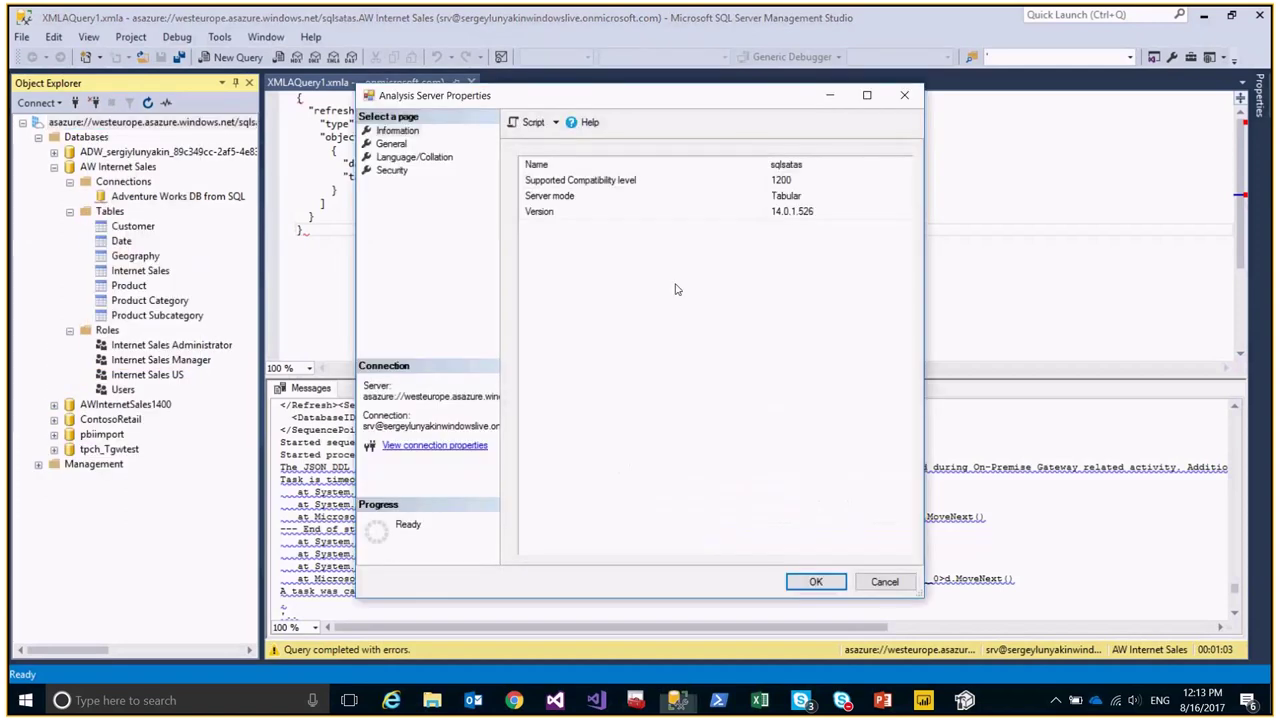
click(392, 144)
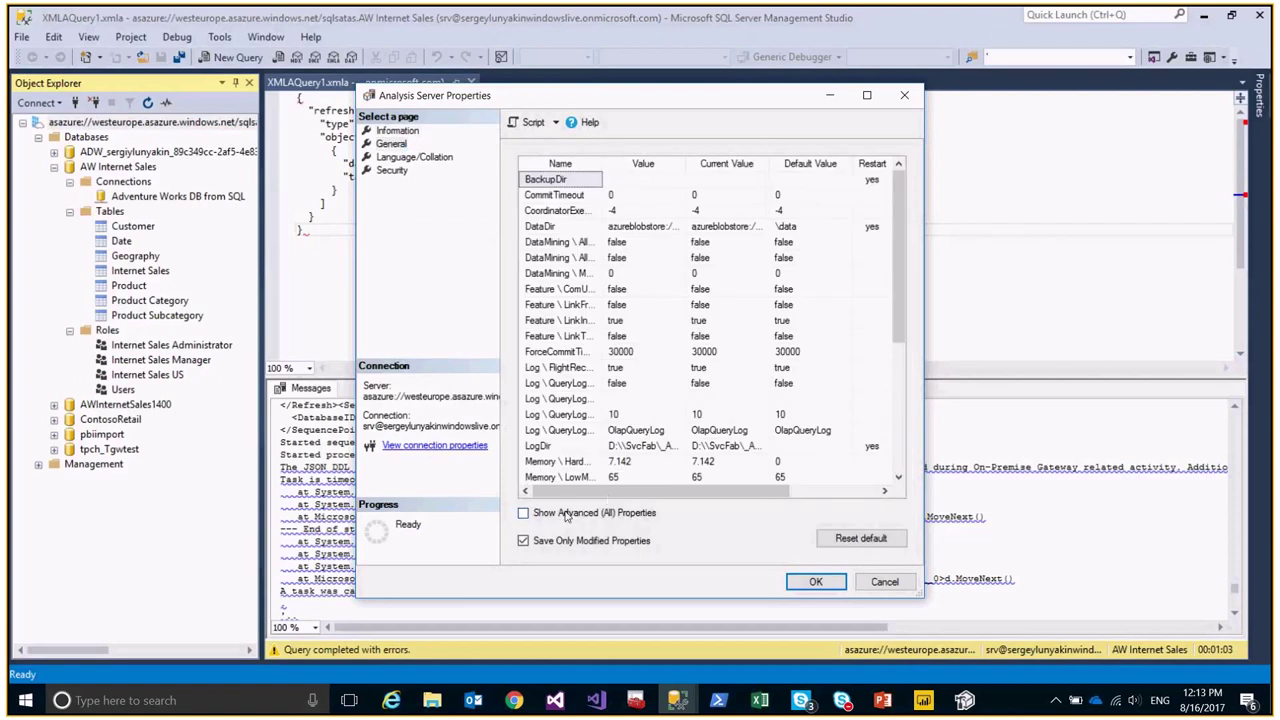
click(566, 513)
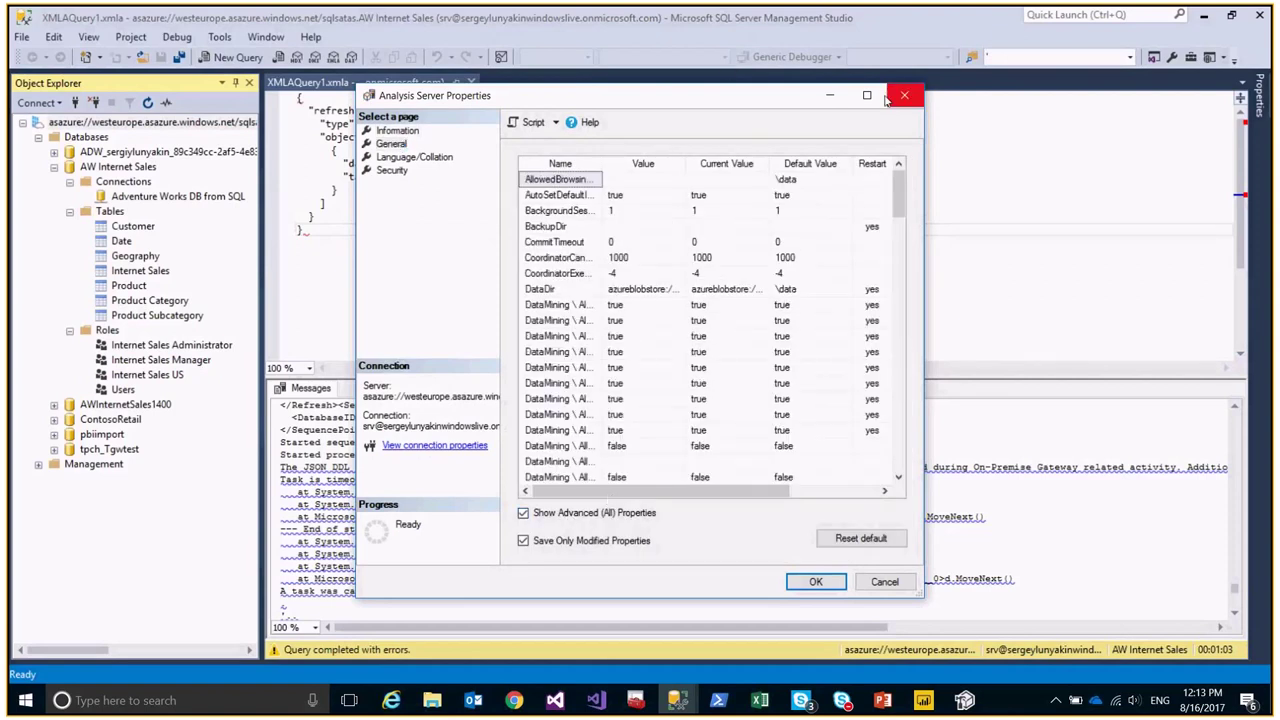
click(867, 95)
drag(256, 78, 537, 141)
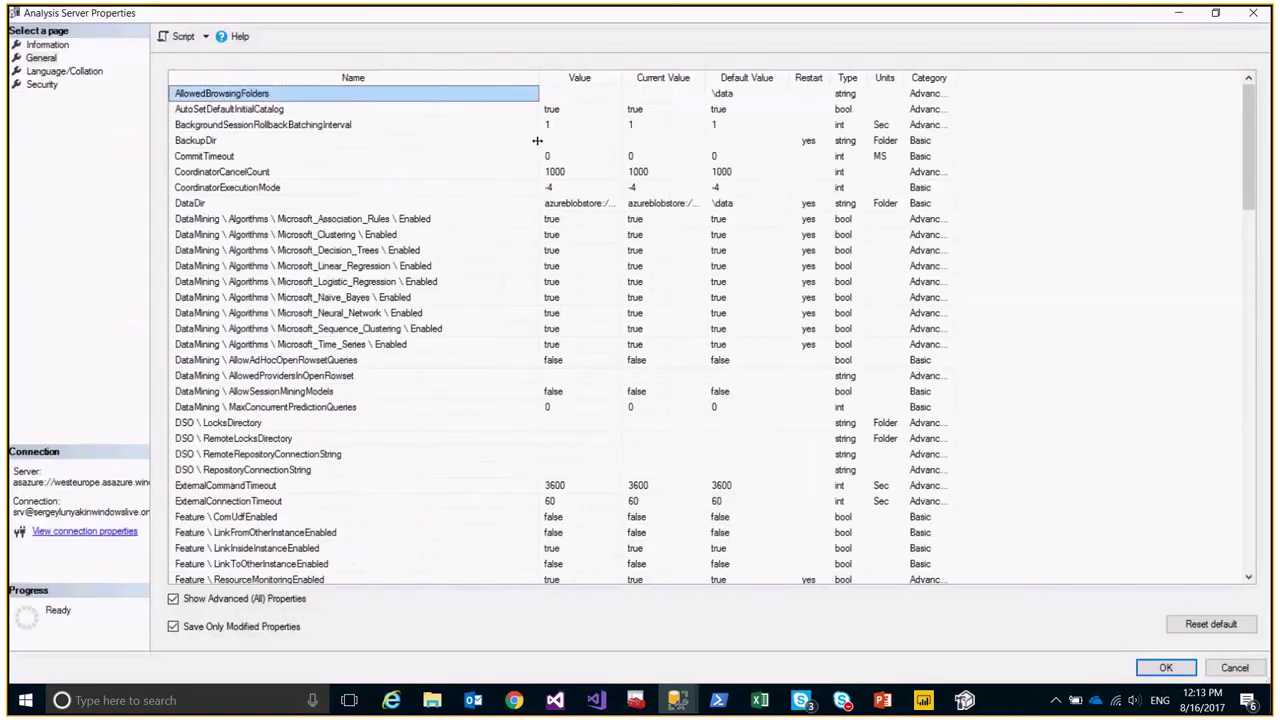
Scroll through the server properties and cancel the dialog without saving.
scroll(369, 255, down, 5)
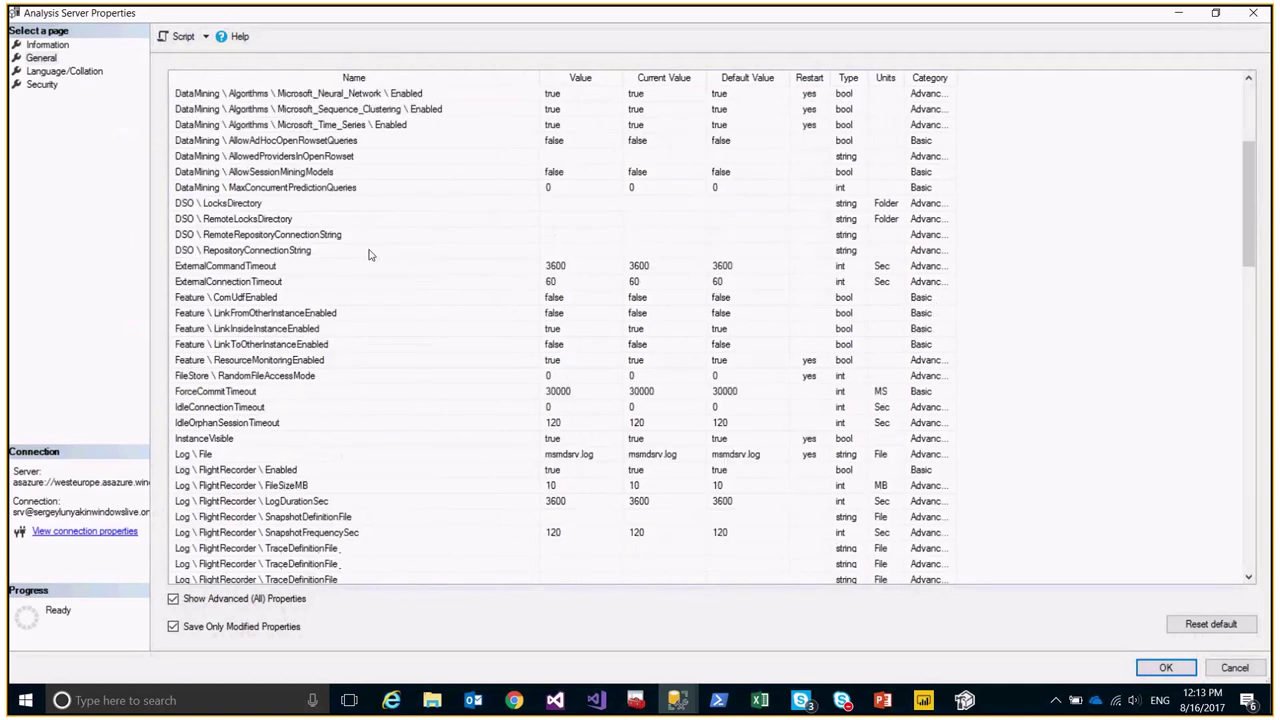
scroll(369, 255, down, 20)
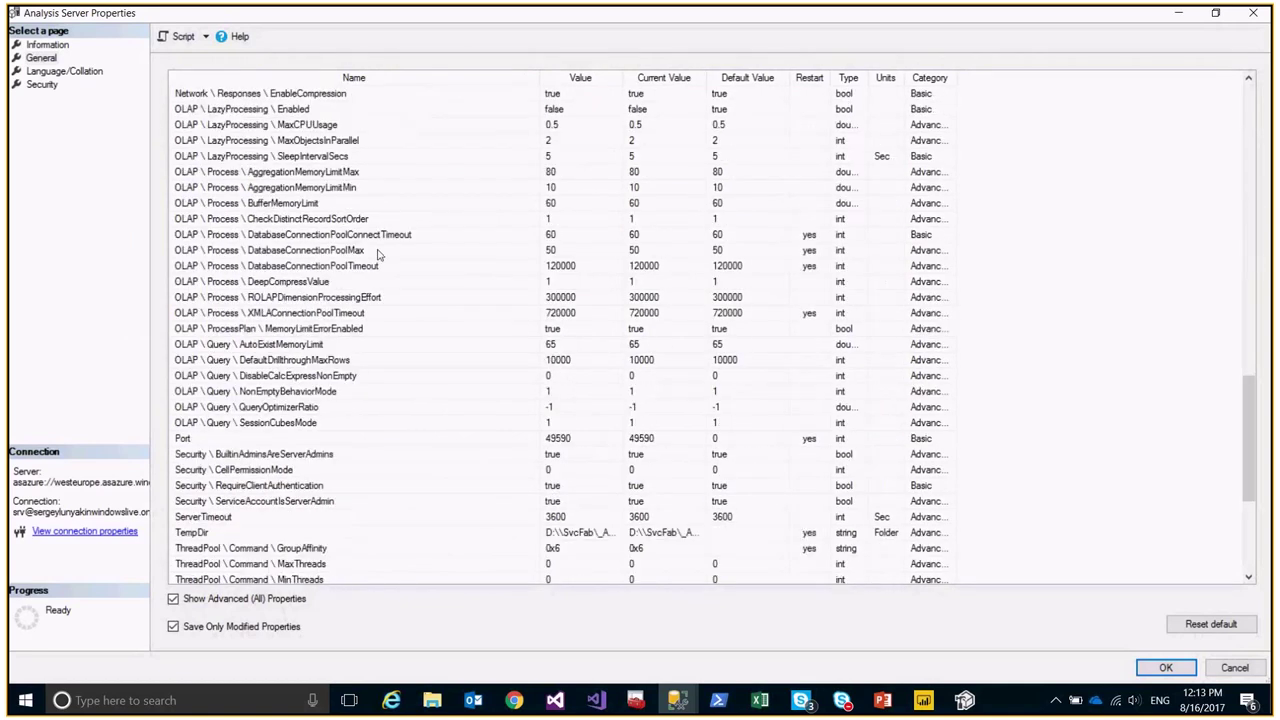
scroll(380, 254, down, 6)
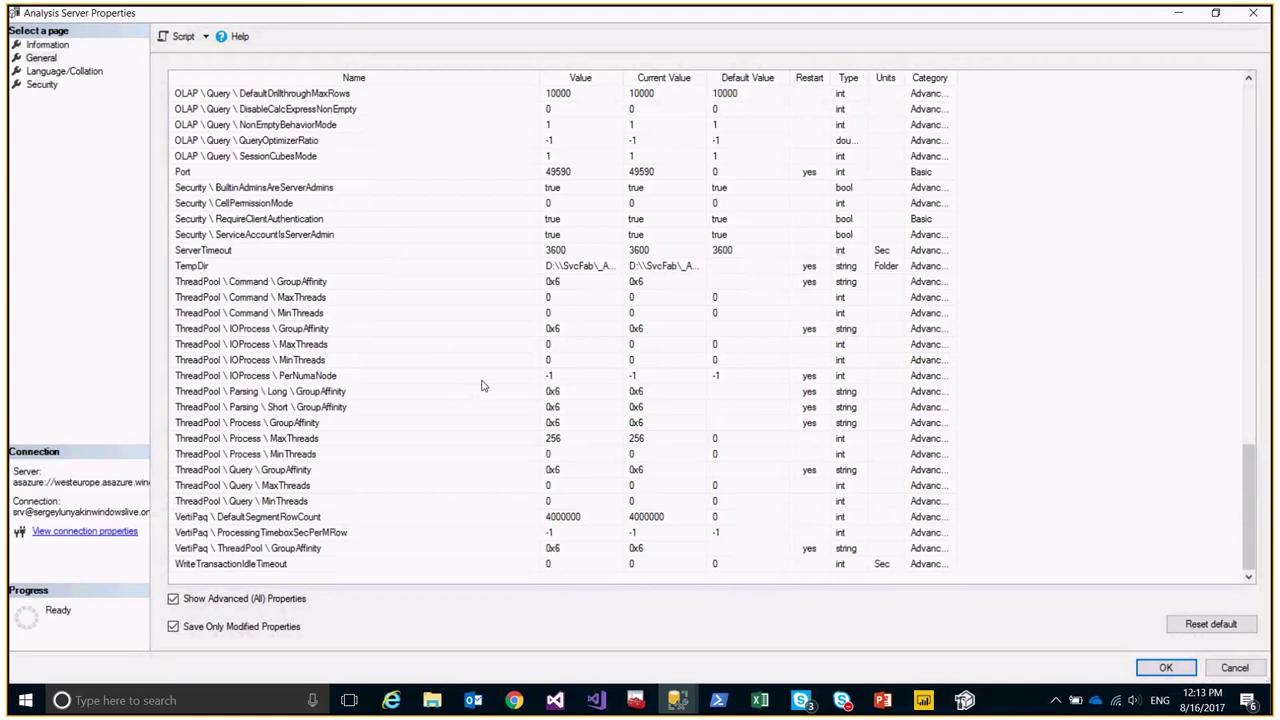
scroll(481, 386, up, 4)
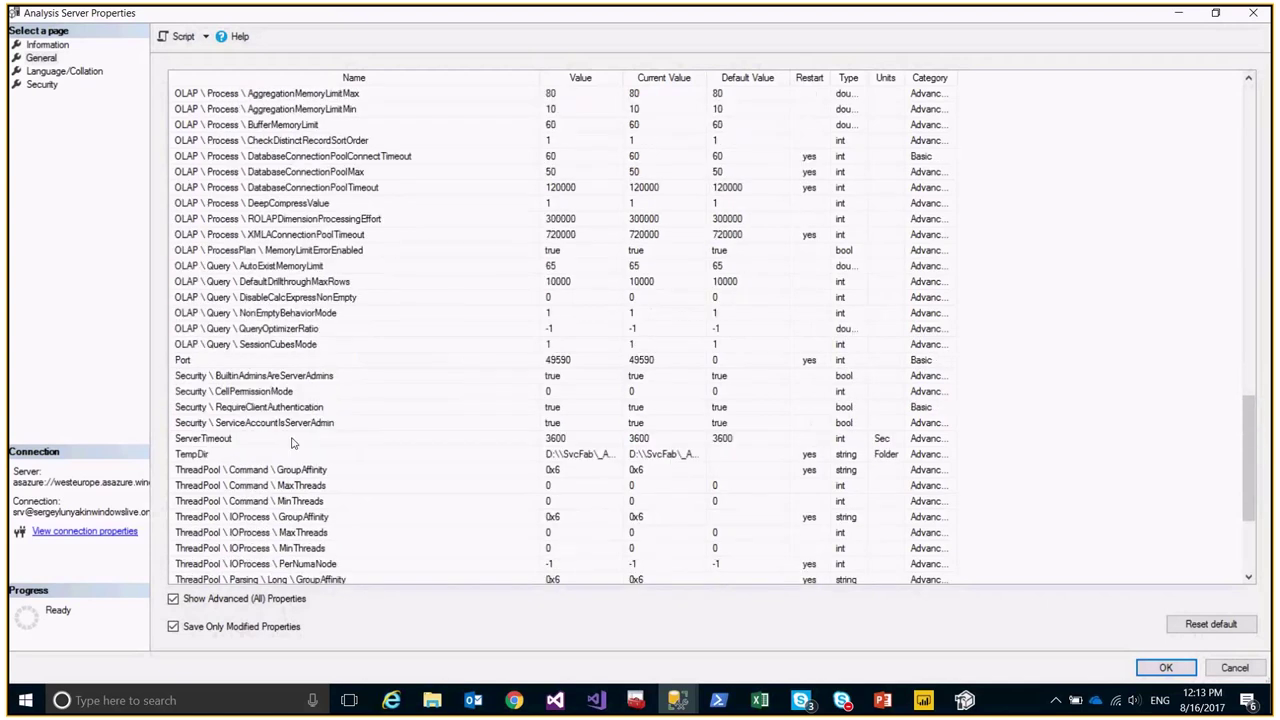
scroll(436, 376, up, 2)
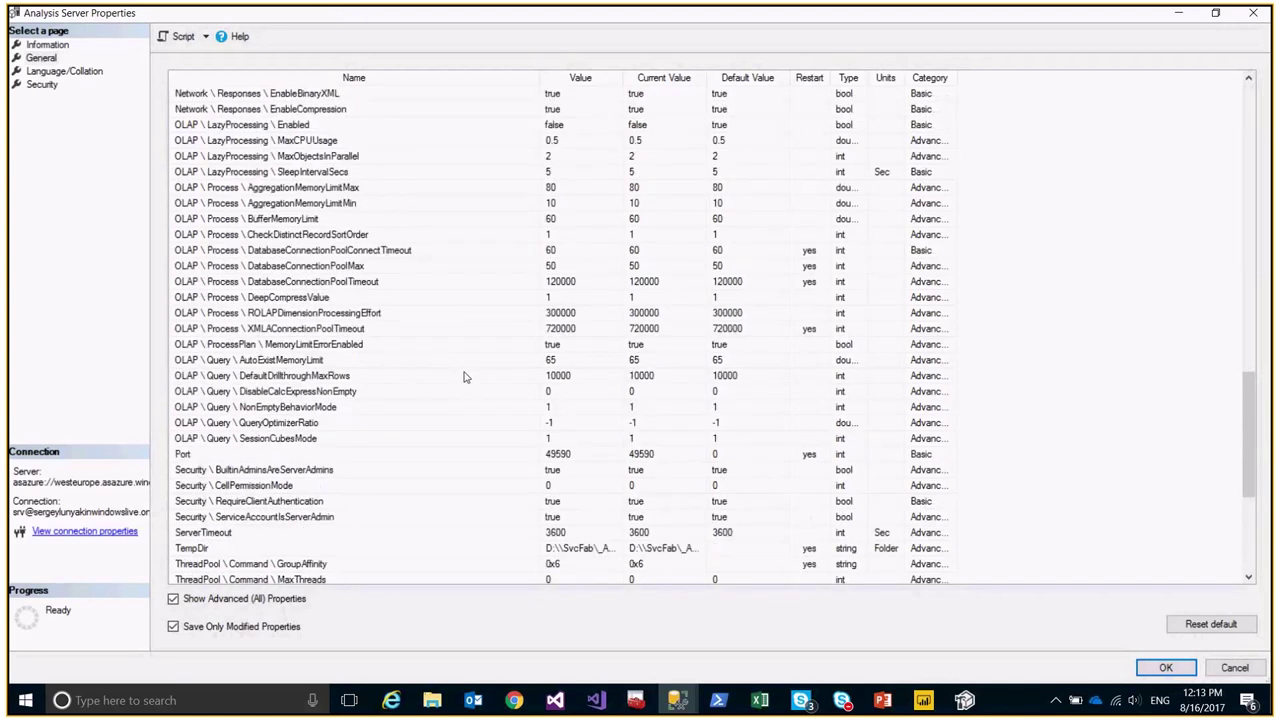
scroll(462, 376, up, 6)
scroll(458, 375, up, 5)
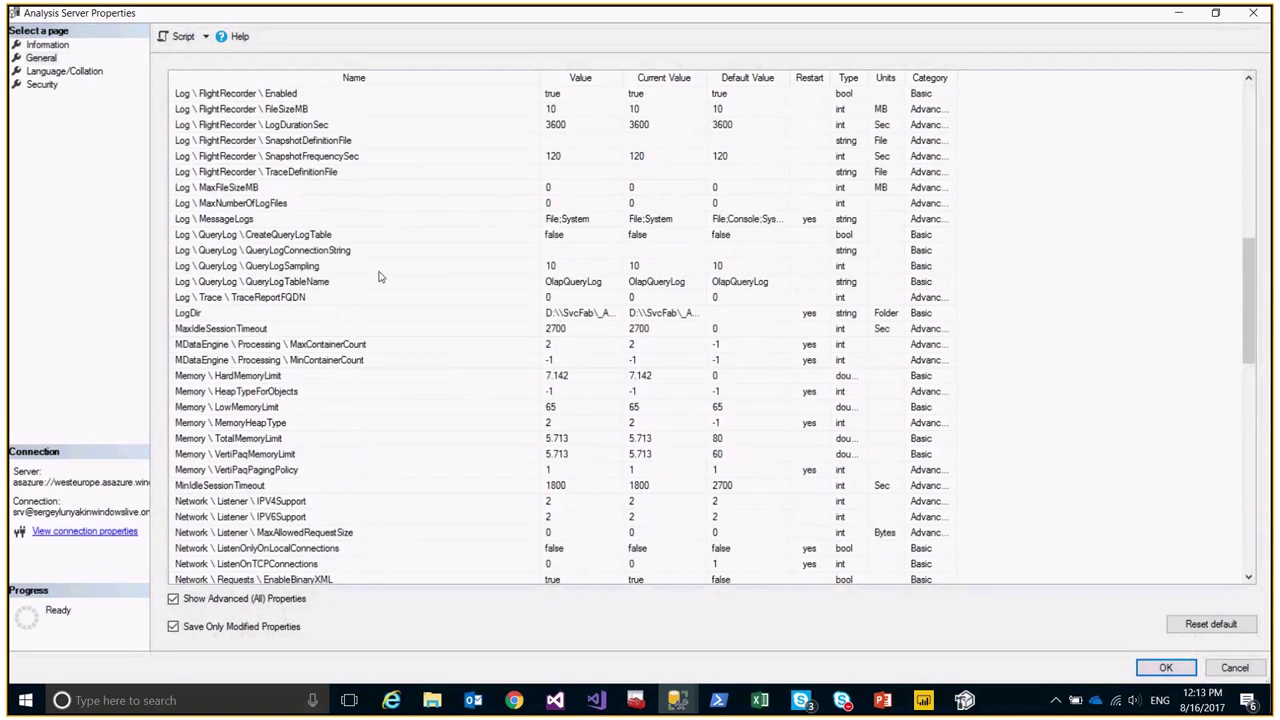
scroll(379, 277, up, 5)
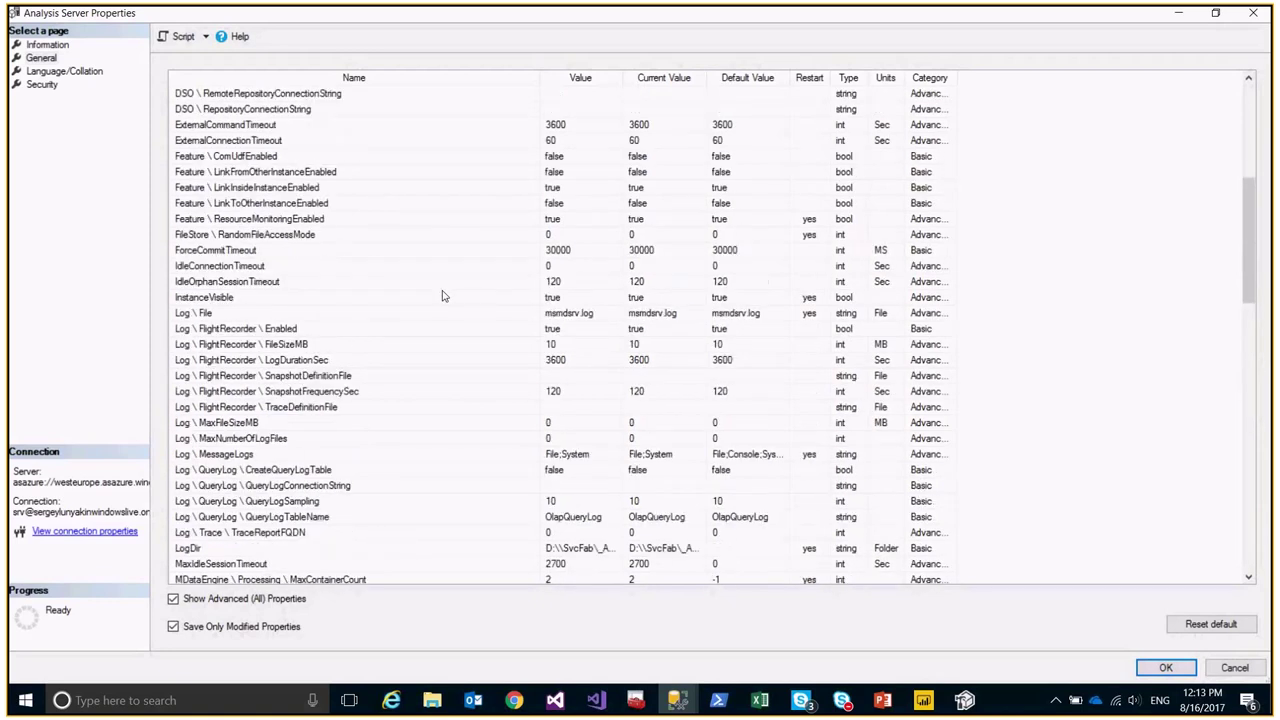
scroll(438, 297, up, 2)
scroll(386, 240, up, 1)
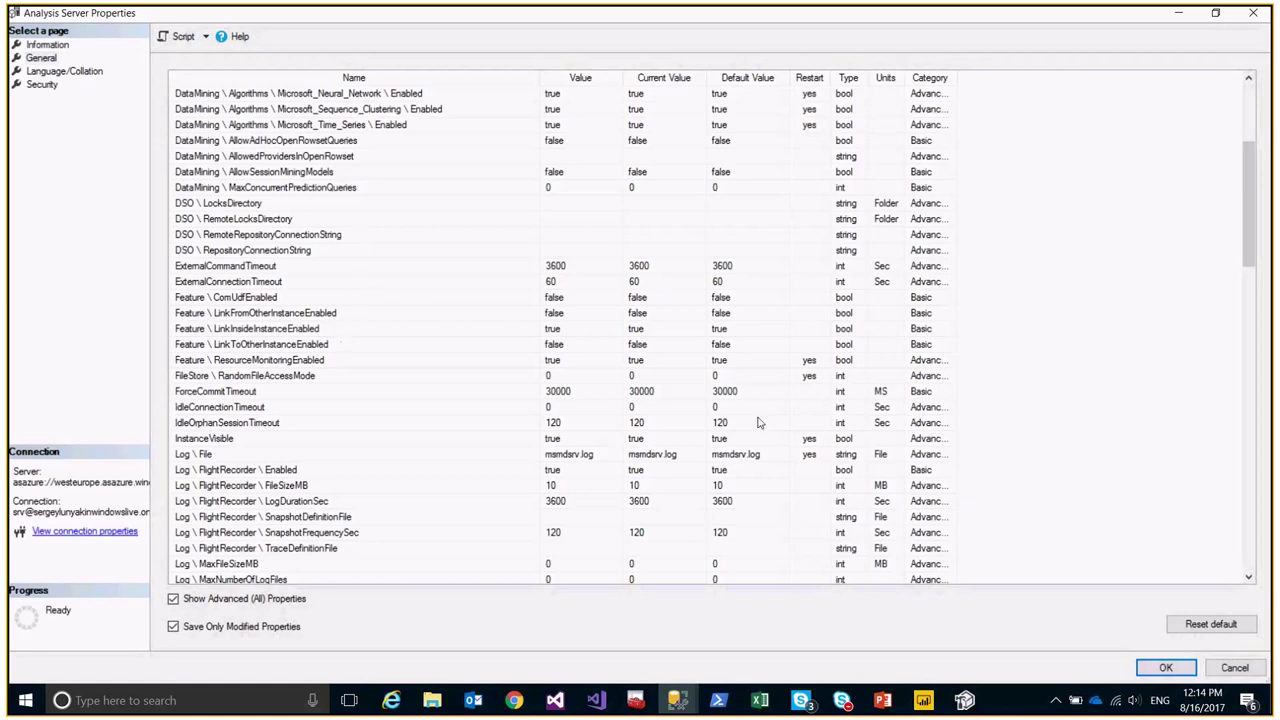
click(1236, 668)
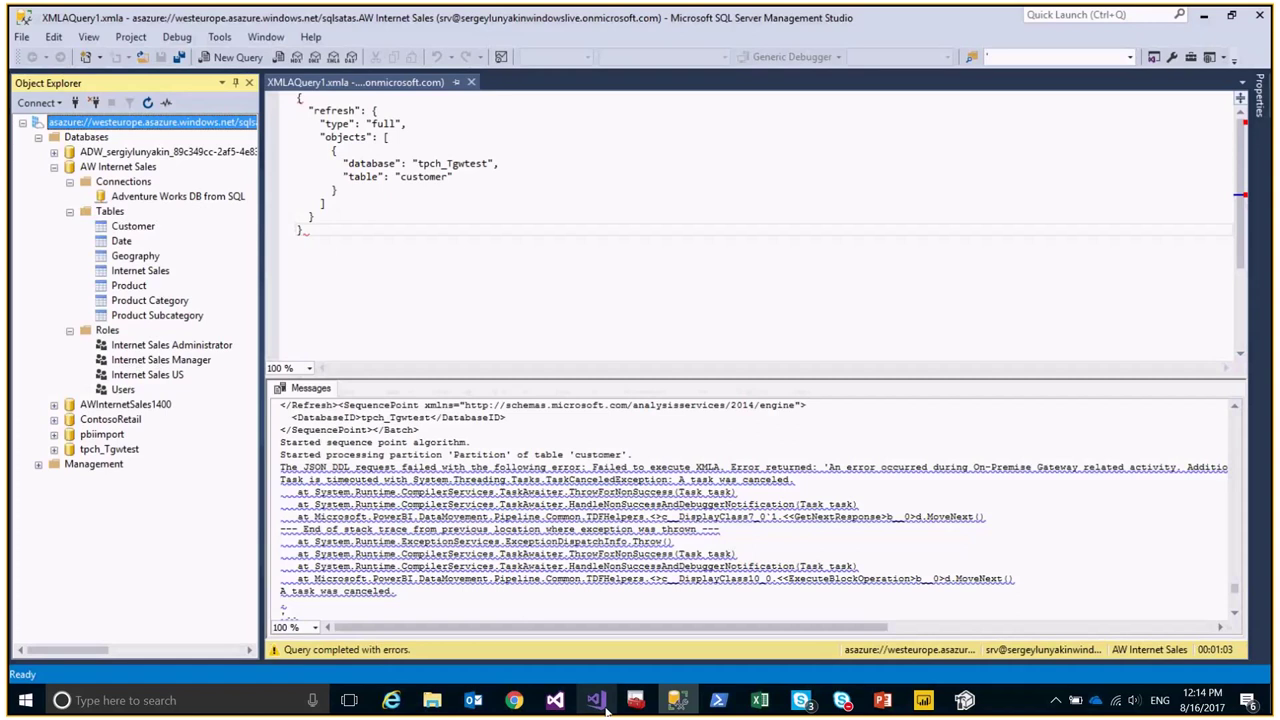
Bring the tpch_Tgwtest Visual Studio window forward and show Tabular Model Explorer.
mouse_move(605, 708)
click(565, 608)
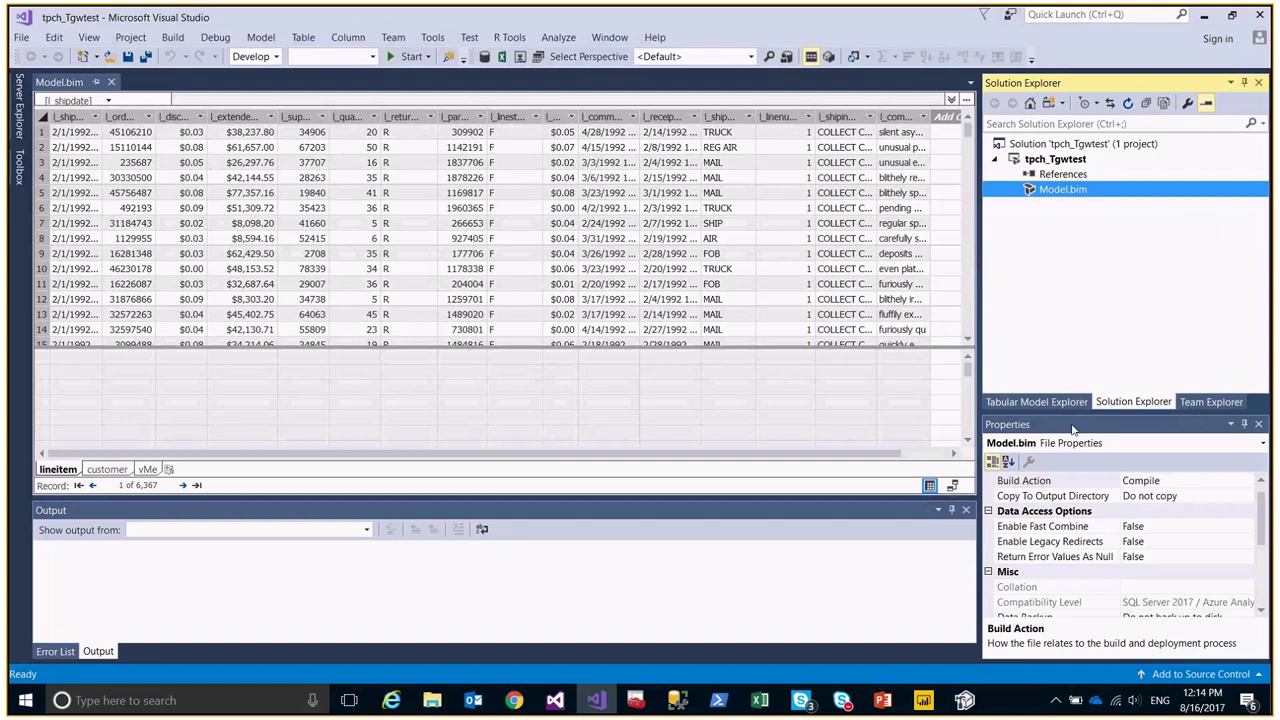
click(1048, 404)
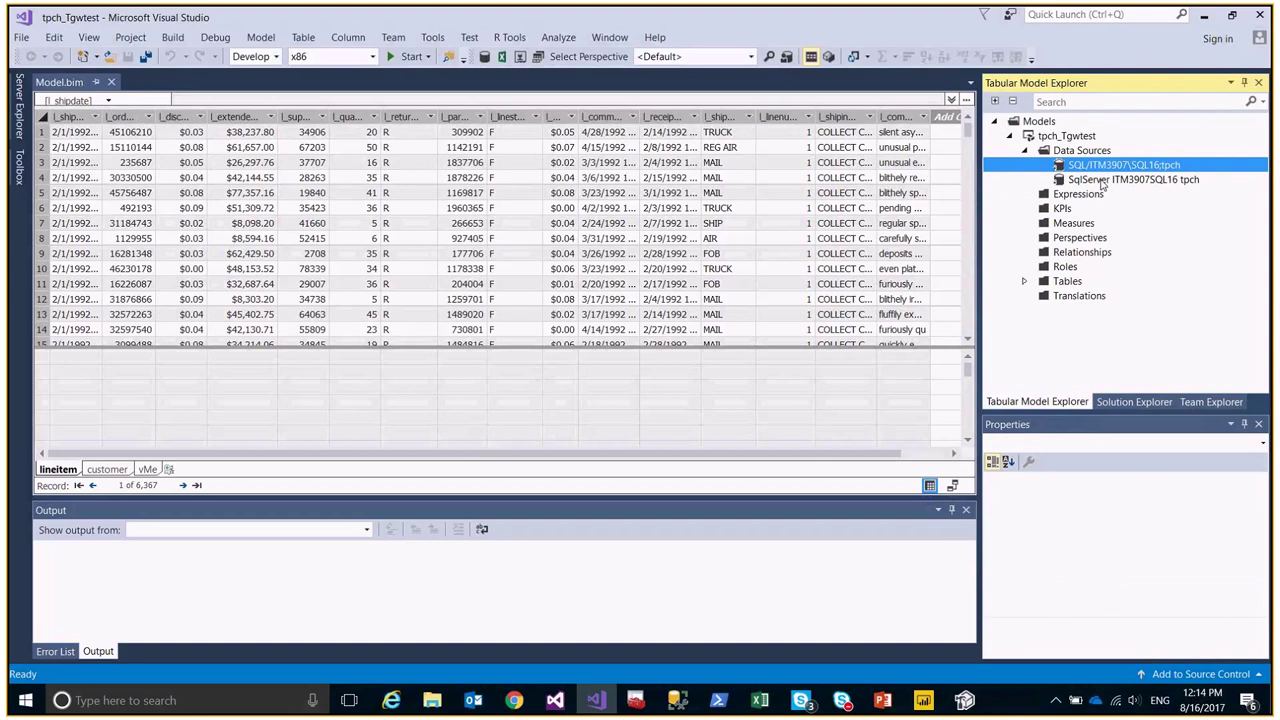
Inspect the SqlServer ITM3907SQL16 tpch connection and its advanced properties, cancelling without changes.
click(1101, 181)
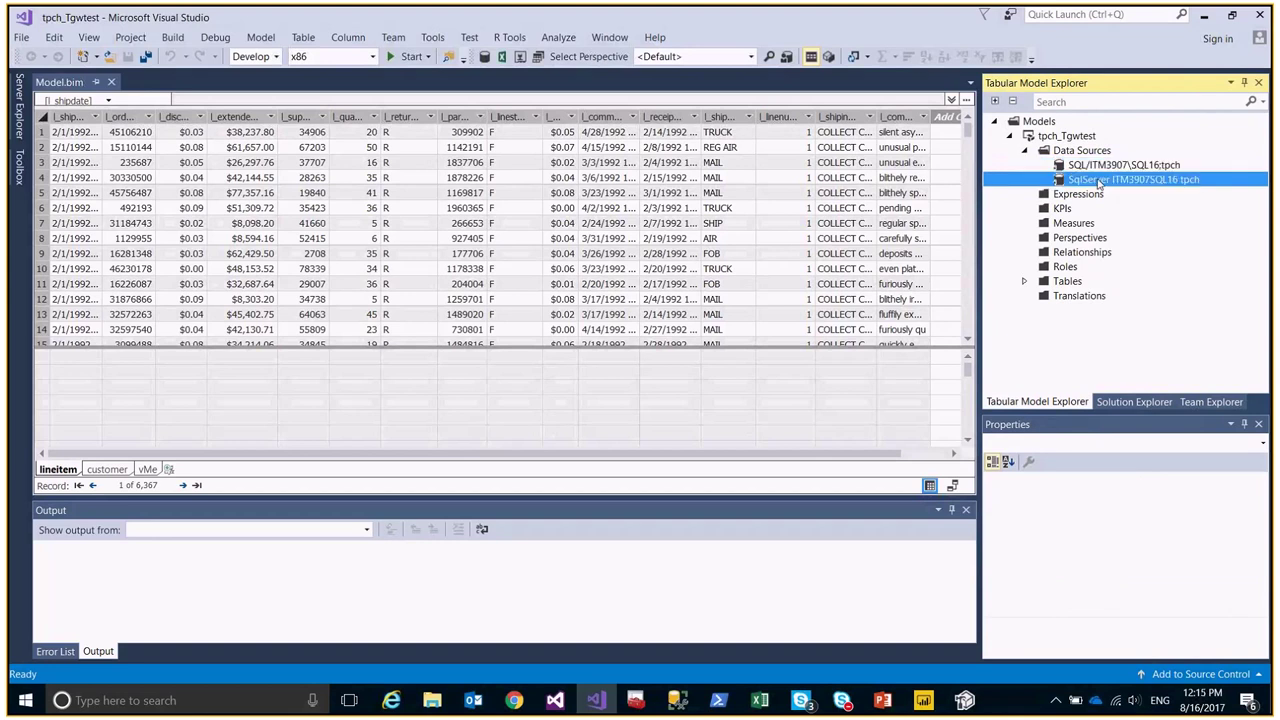
double_click(1101, 181)
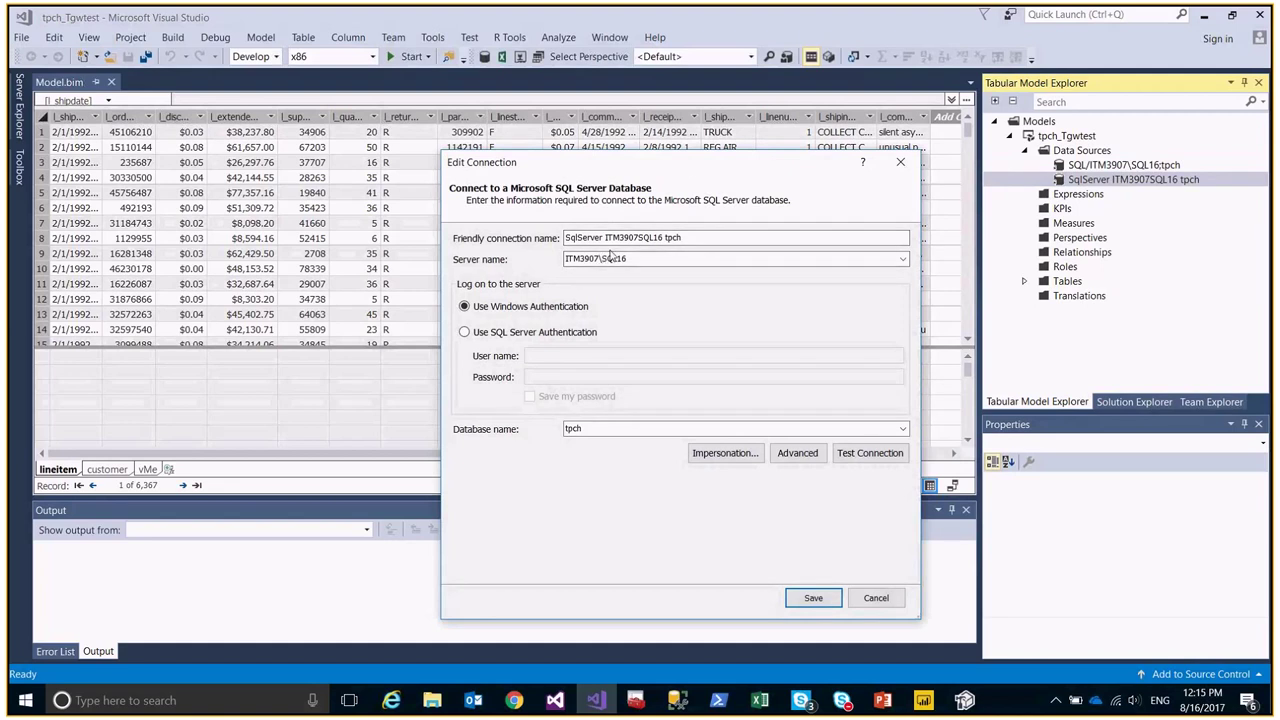
drag(688, 168, 677, 131)
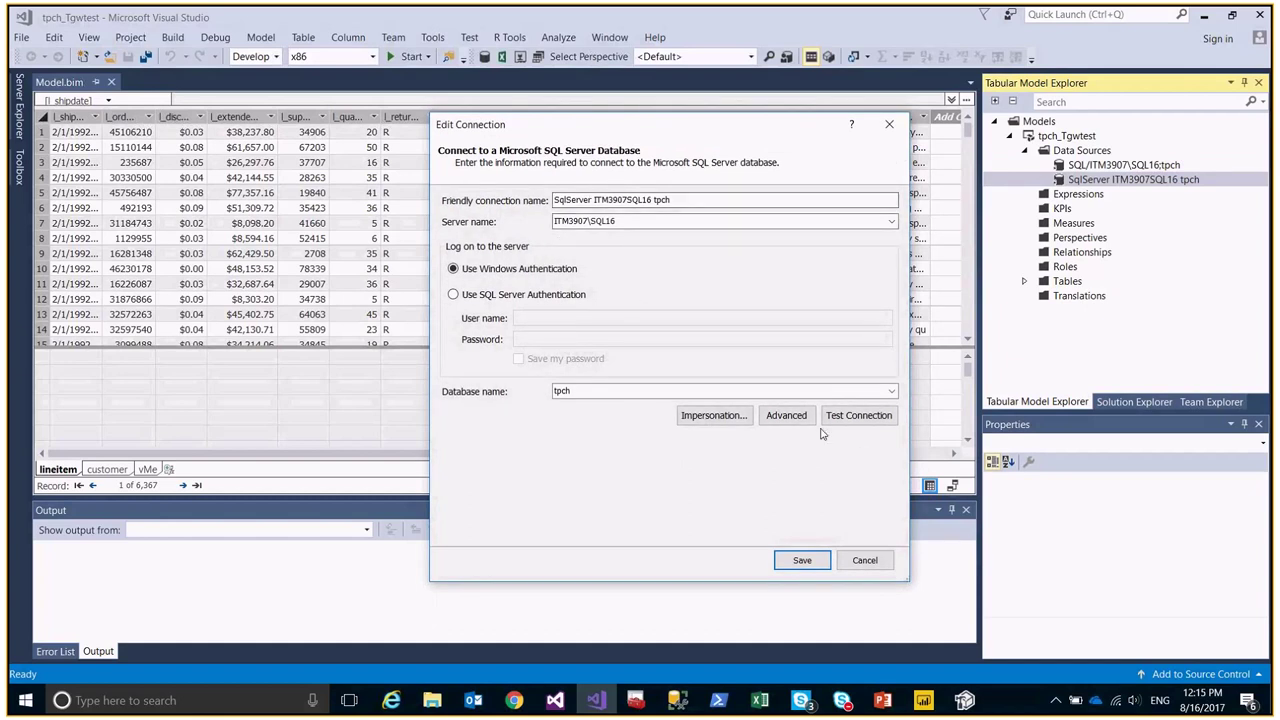
click(787, 418)
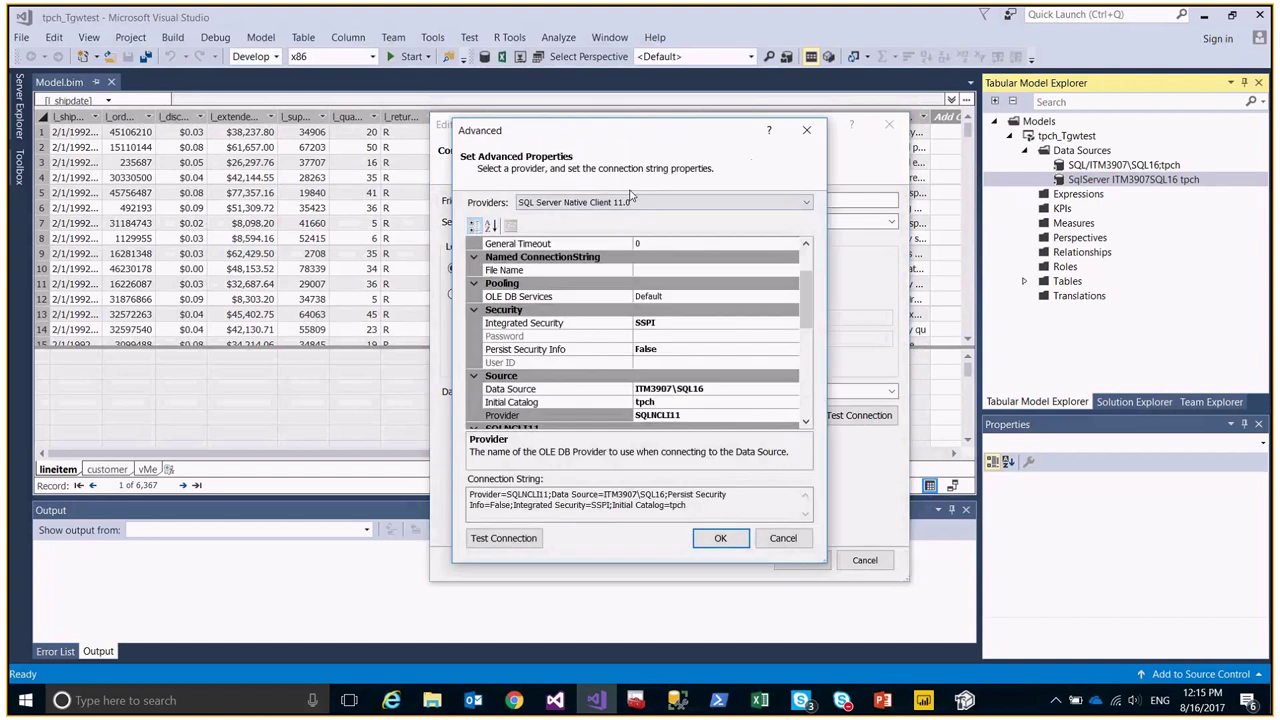
click(630, 196)
click(640, 154)
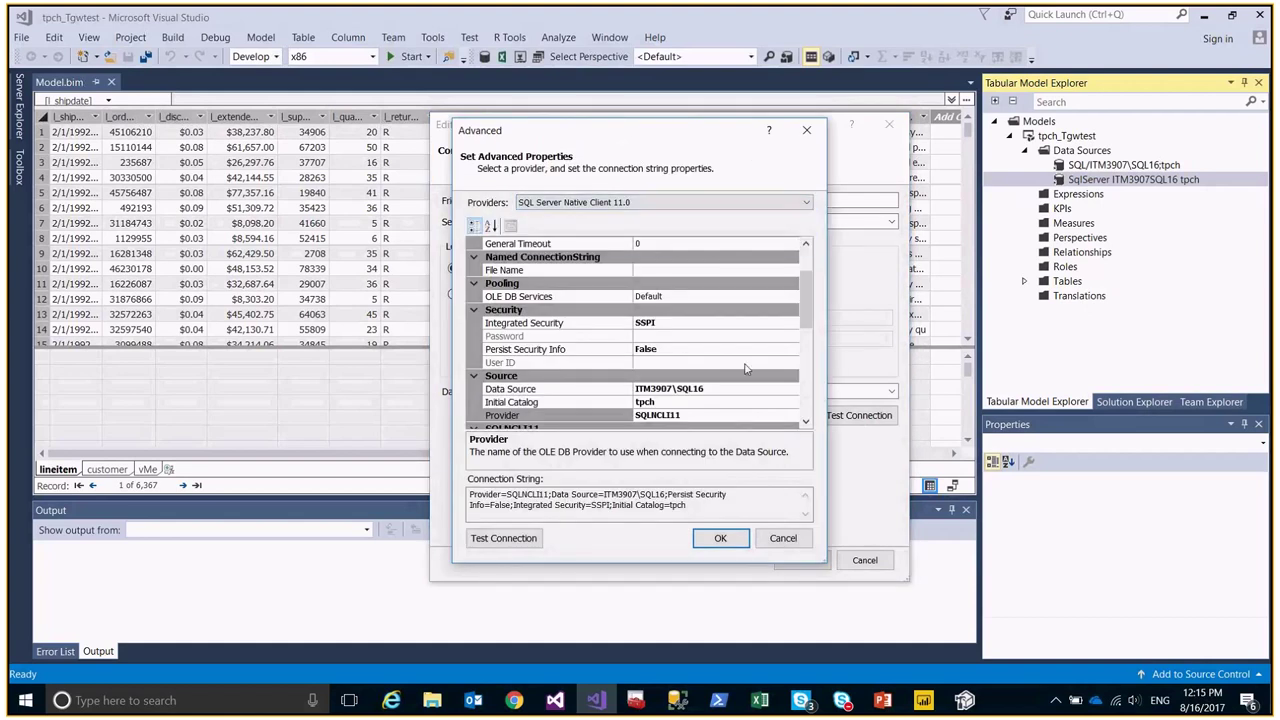
click(797, 545)
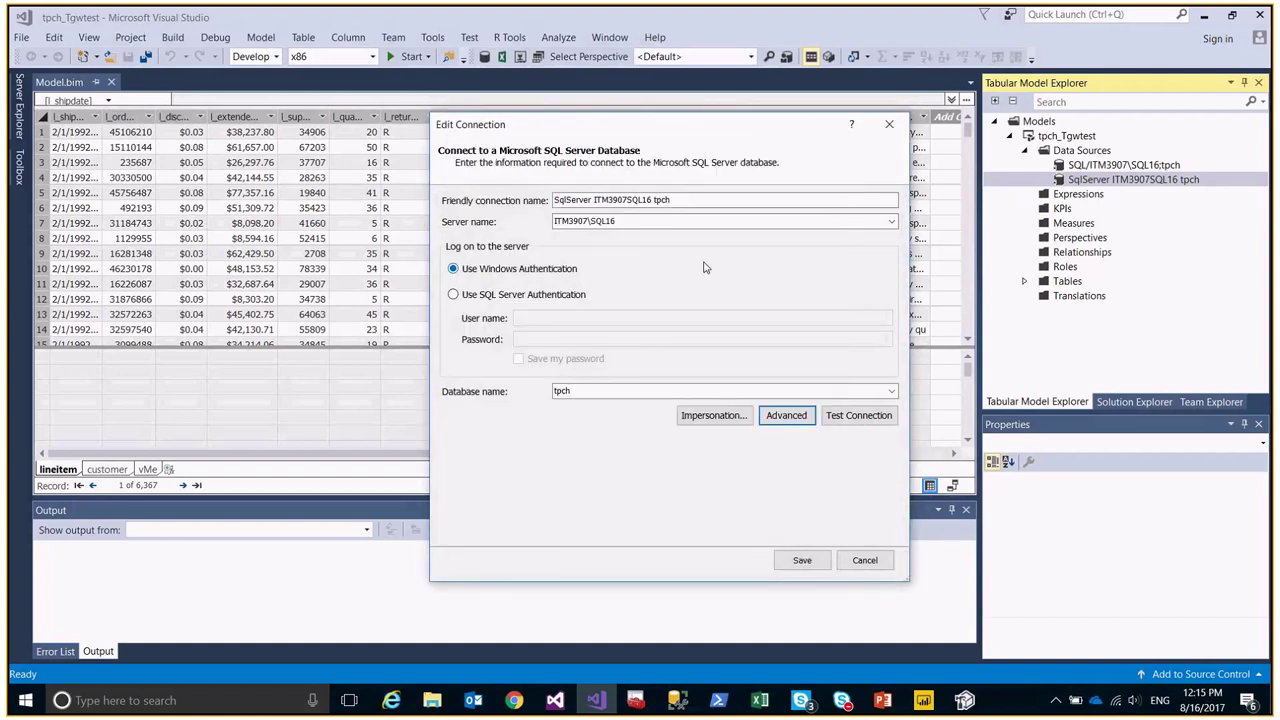
click(864, 560)
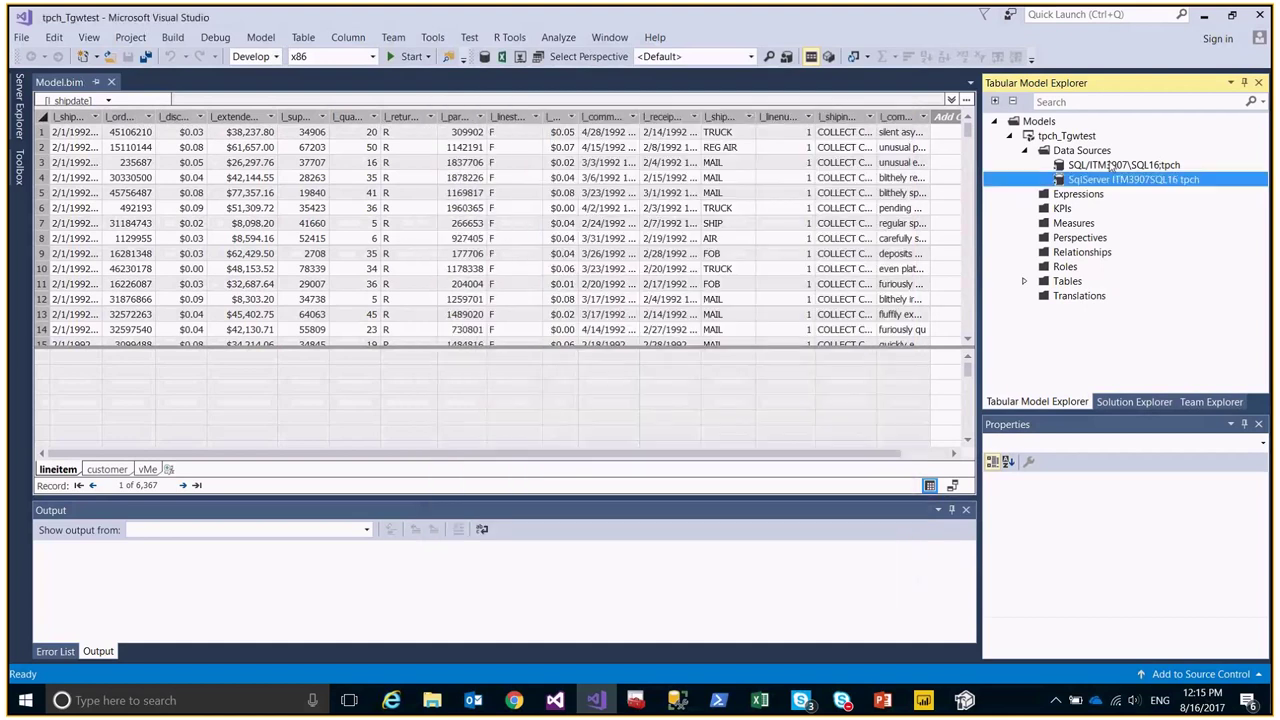
click(1100, 166)
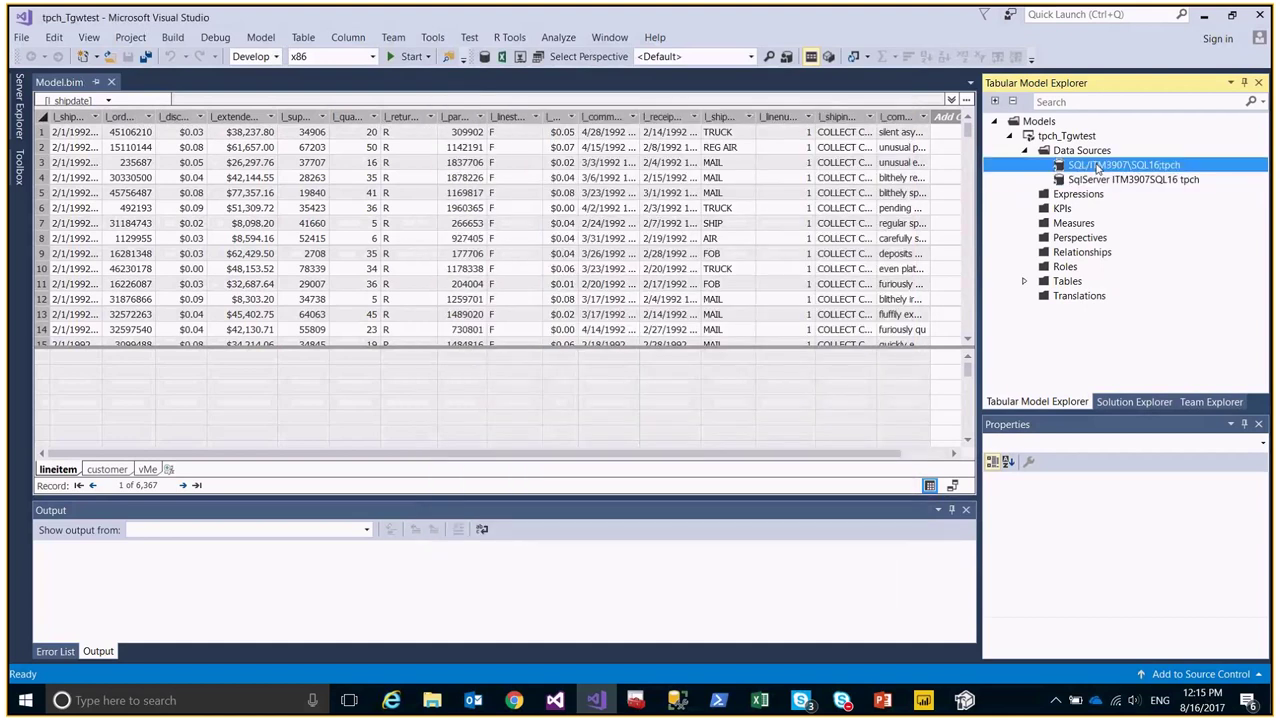
Start Import New Tables from the SQL data source, review the tpch database, then cancel.
right_click(1098, 168)
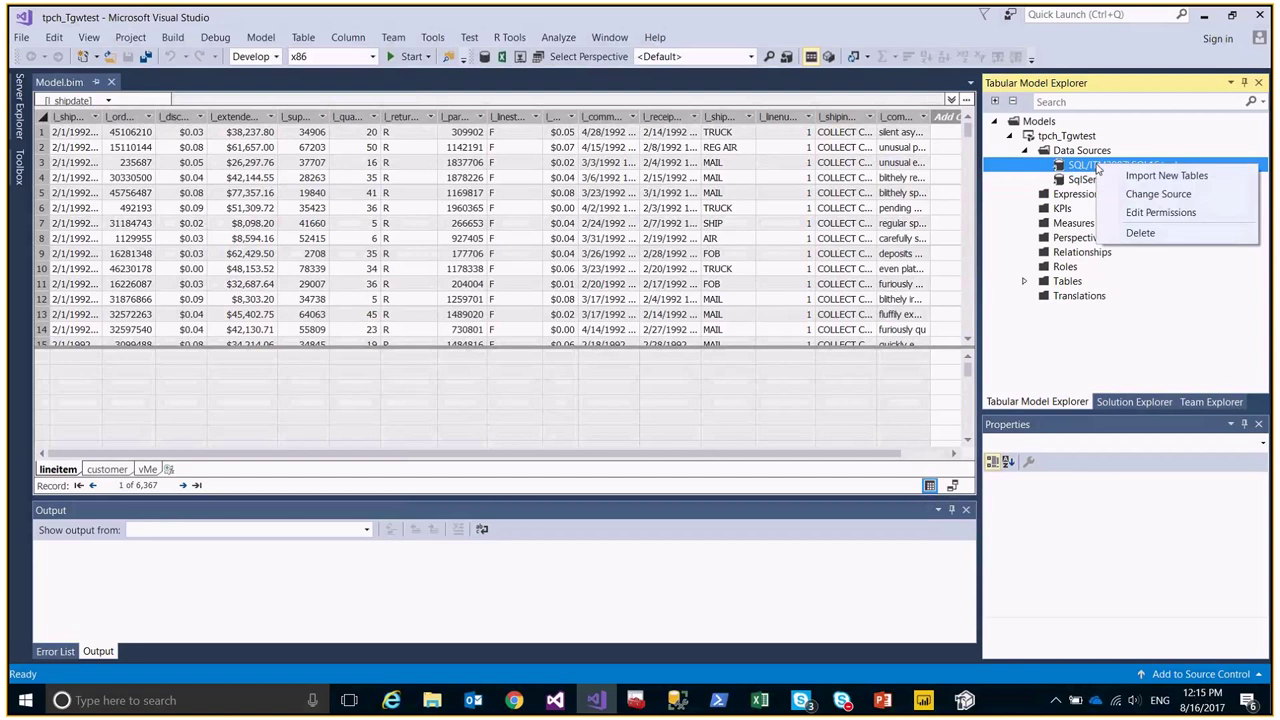
click(1160, 176)
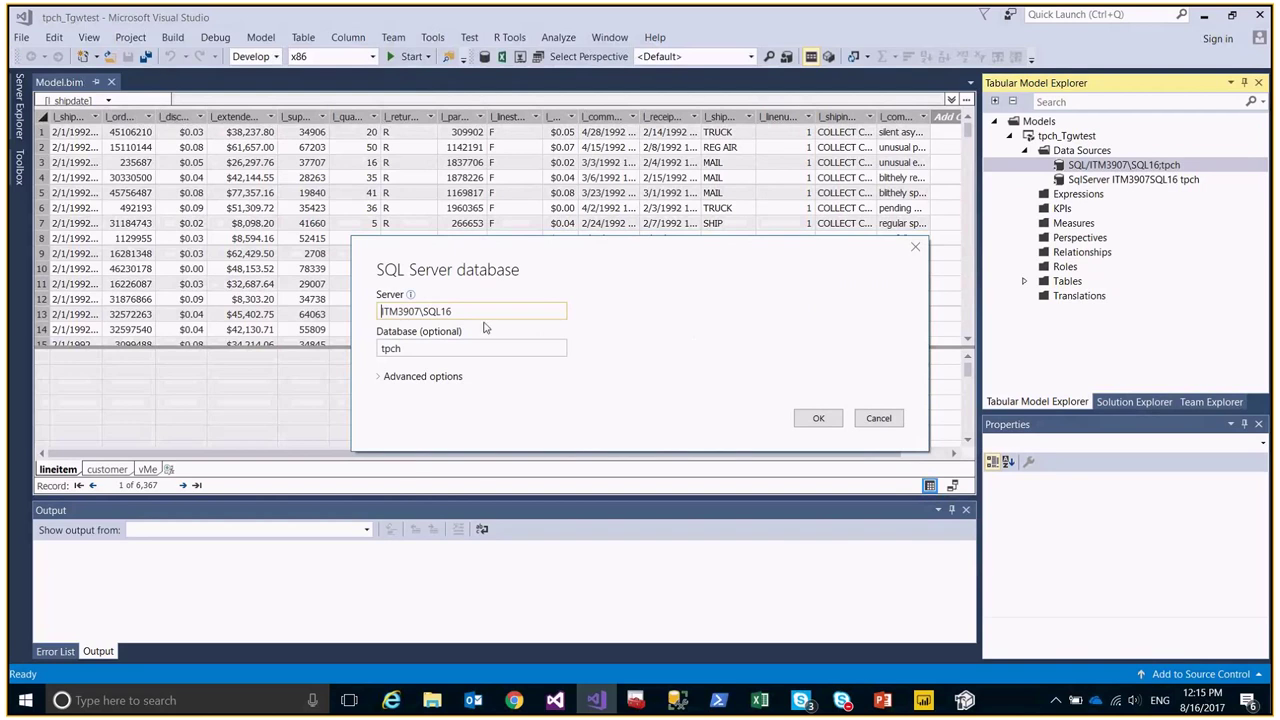
click(486, 347)
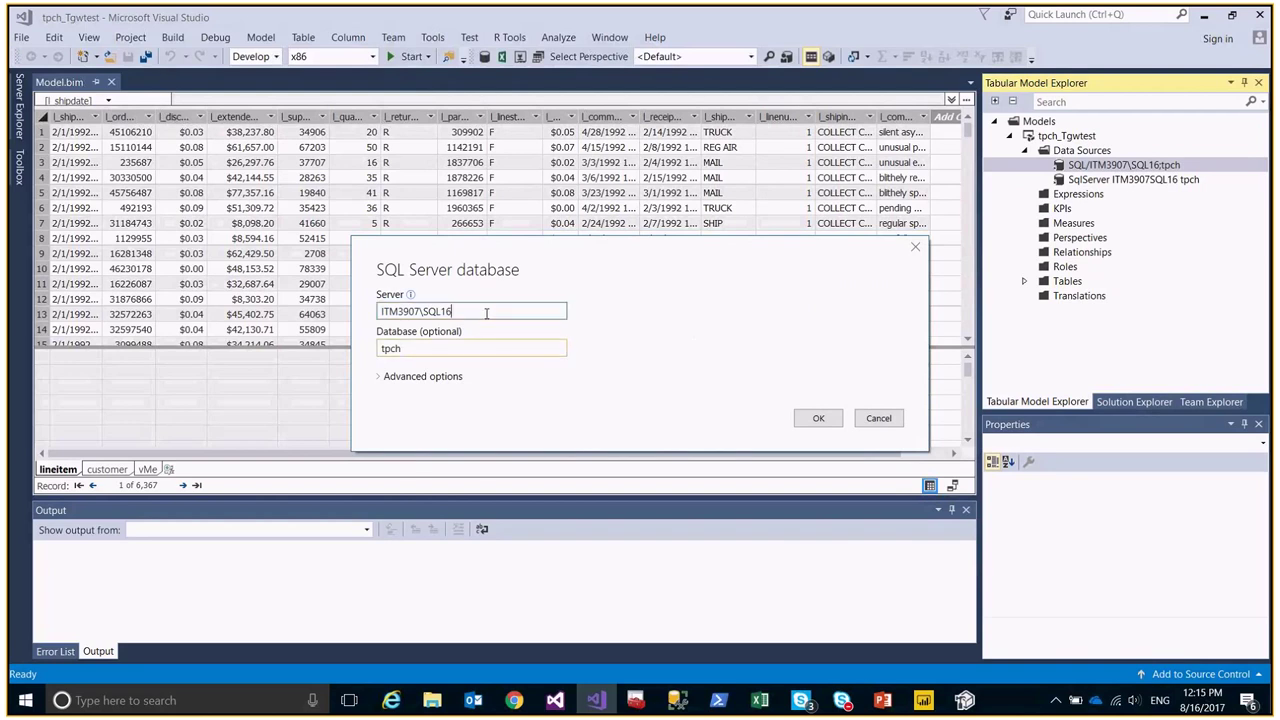
click(383, 377)
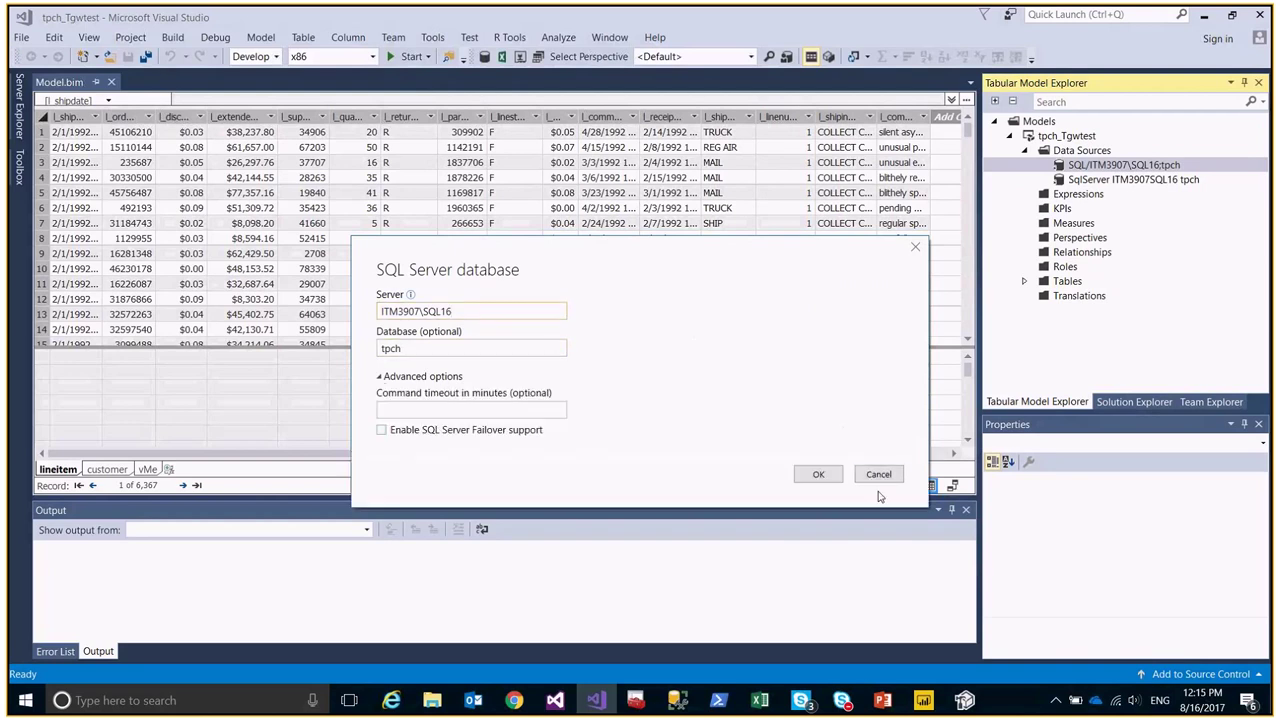
click(878, 476)
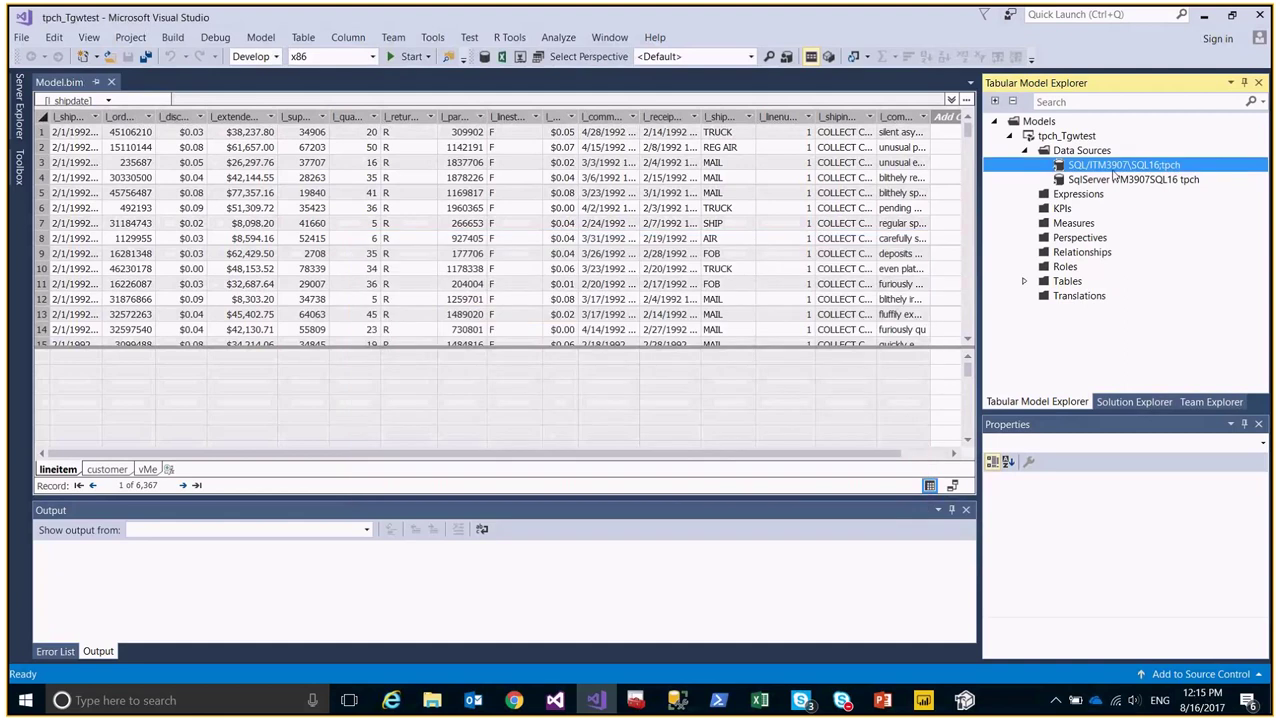
Connect to the data source with the account user name and password and expand the tpch server, showing a read error.
double_click(1113, 168)
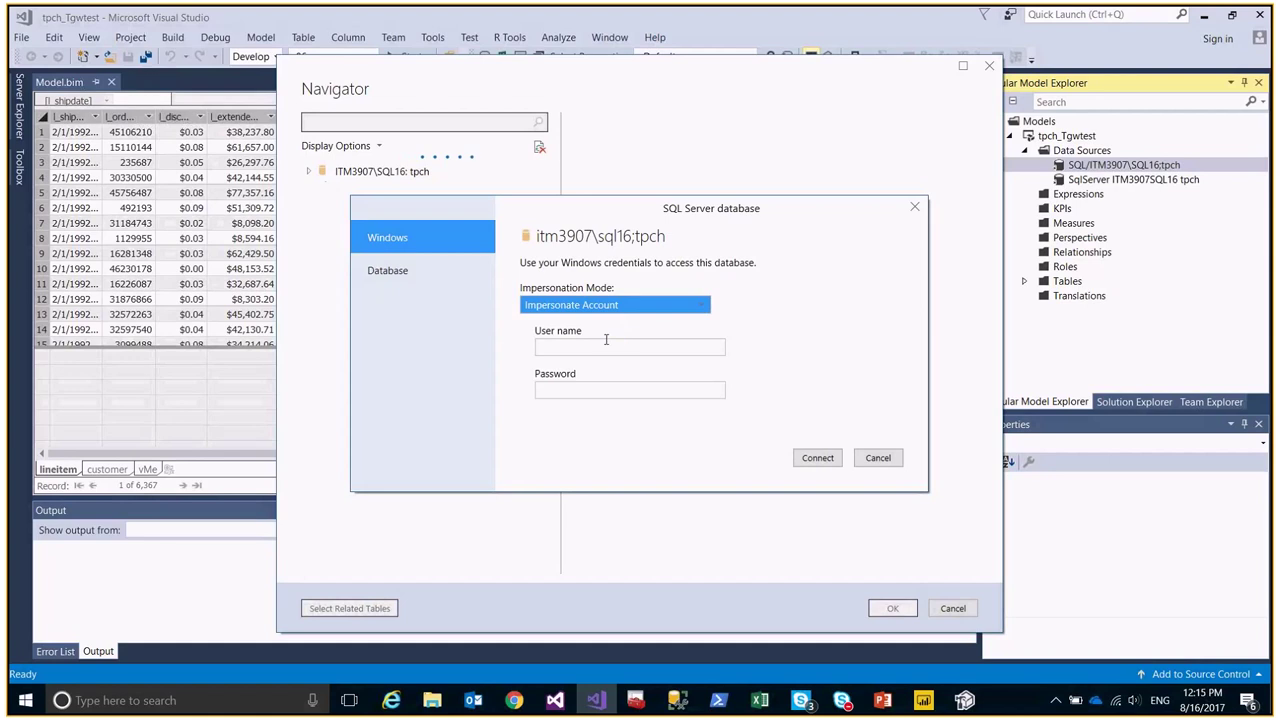
click(612, 348)
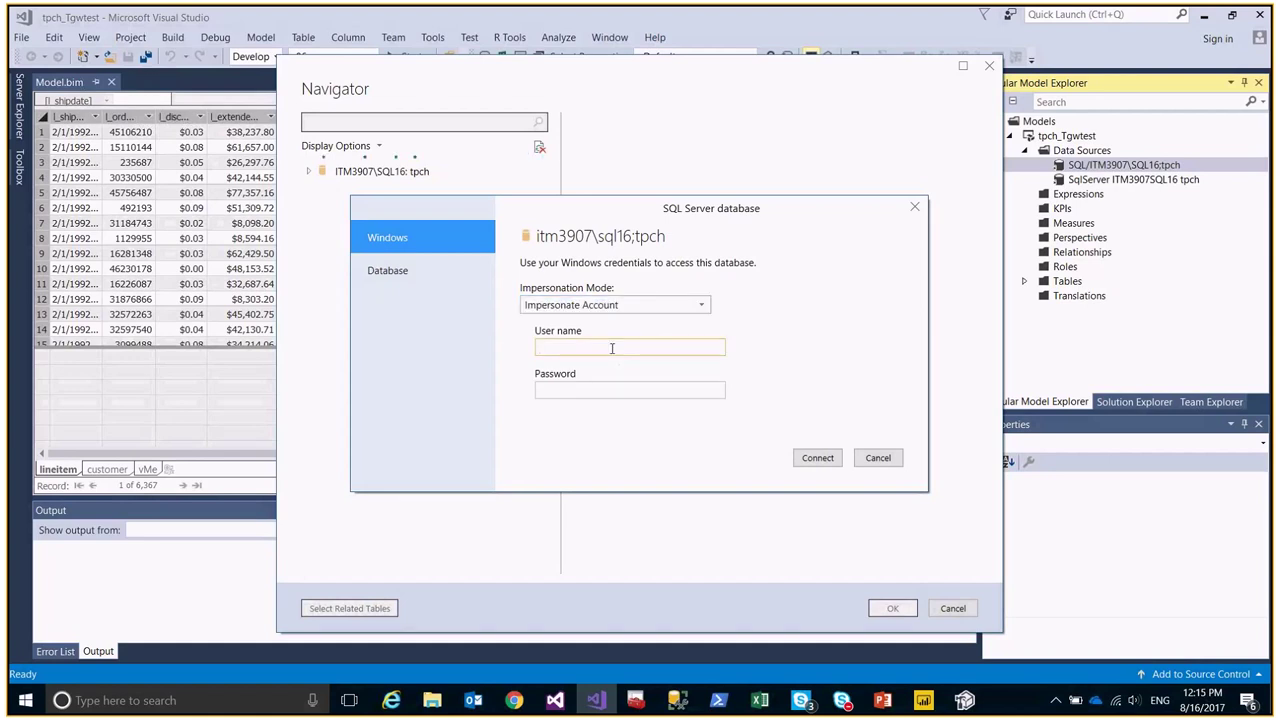
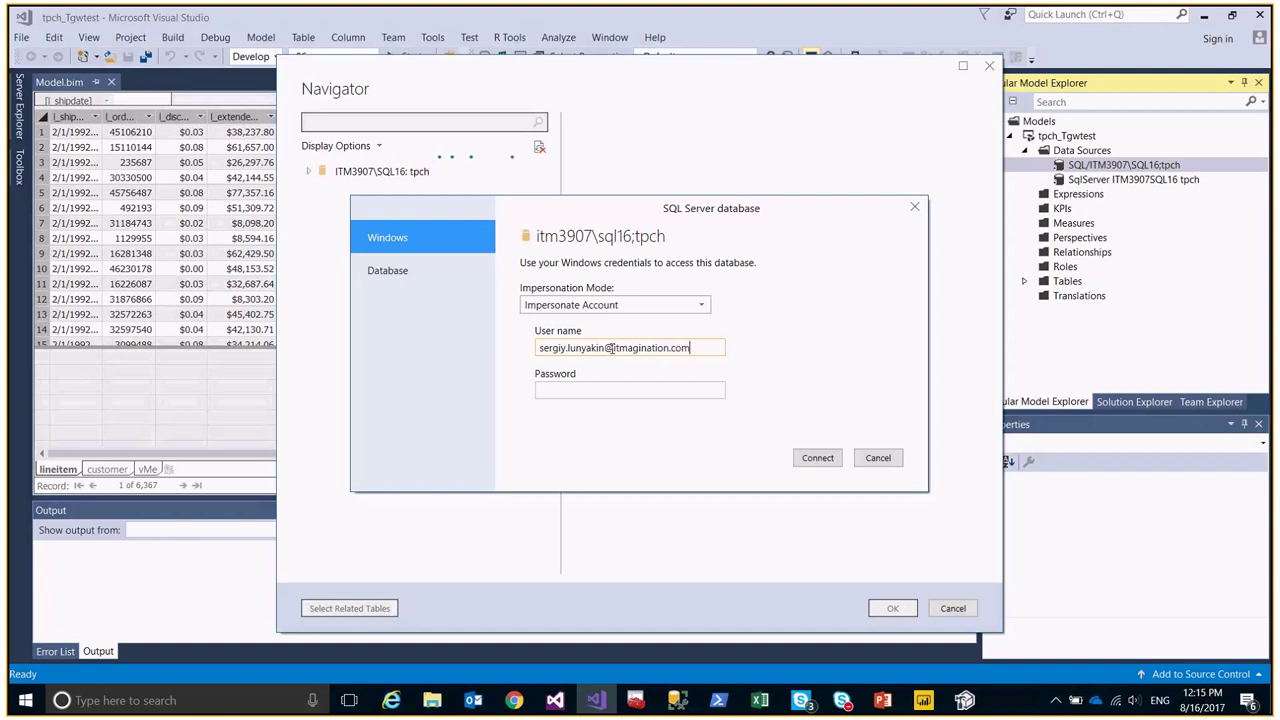
key(Tab)
text(************)
click(822, 458)
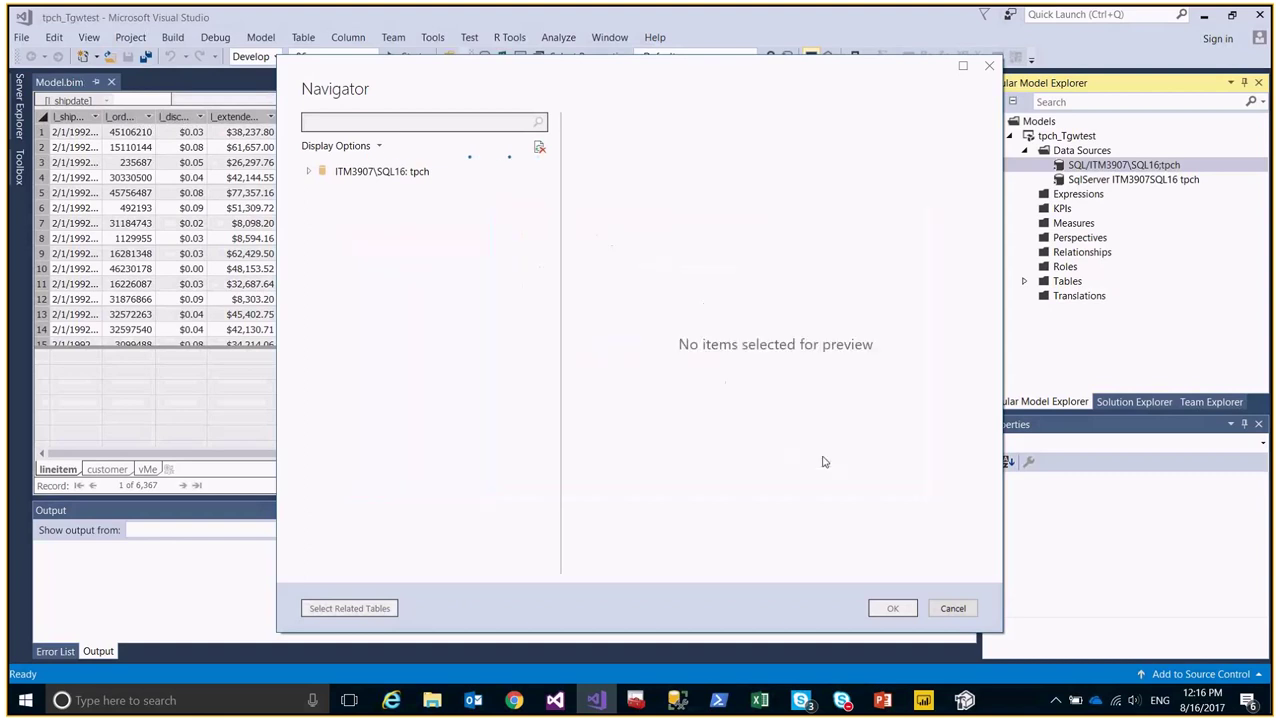
click(311, 173)
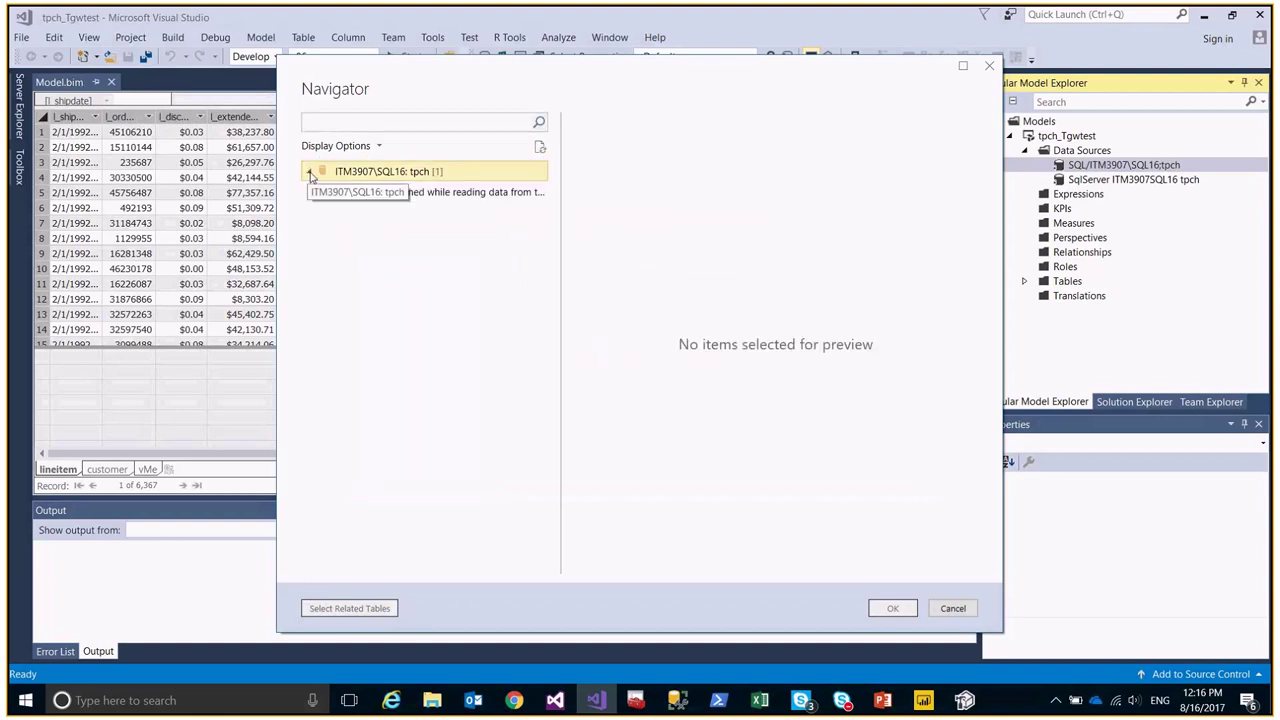
click(372, 197)
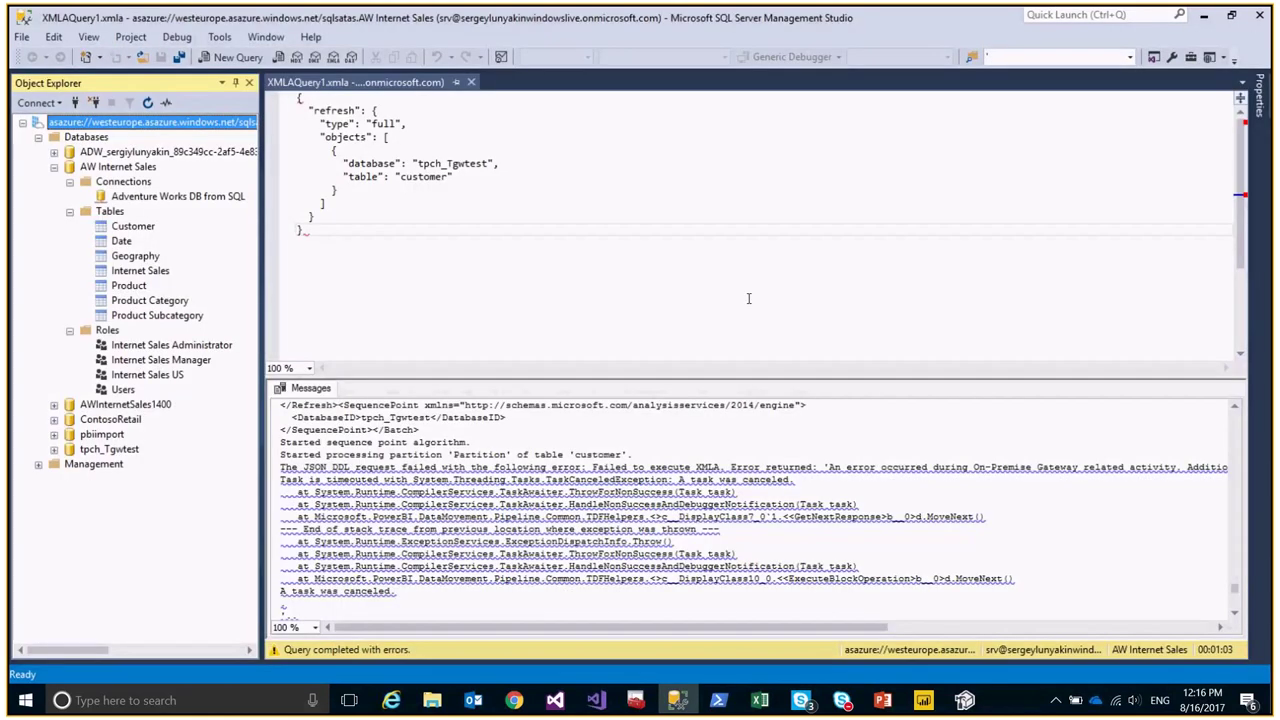
Return to the tpch_Tgwtest tabular project in Visual Studio.
click(596, 700)
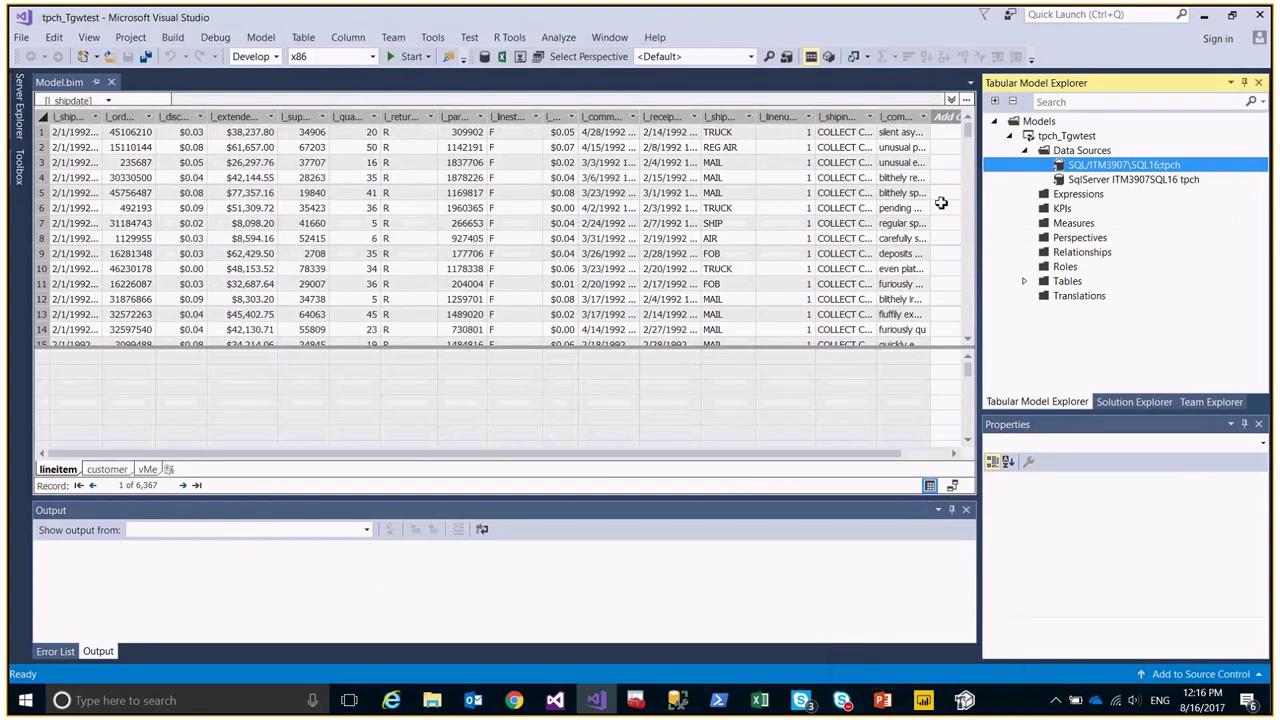
Review the tpch_Tgwtest project's deployment server and database settings, cancelling without changes.
click(1099, 181)
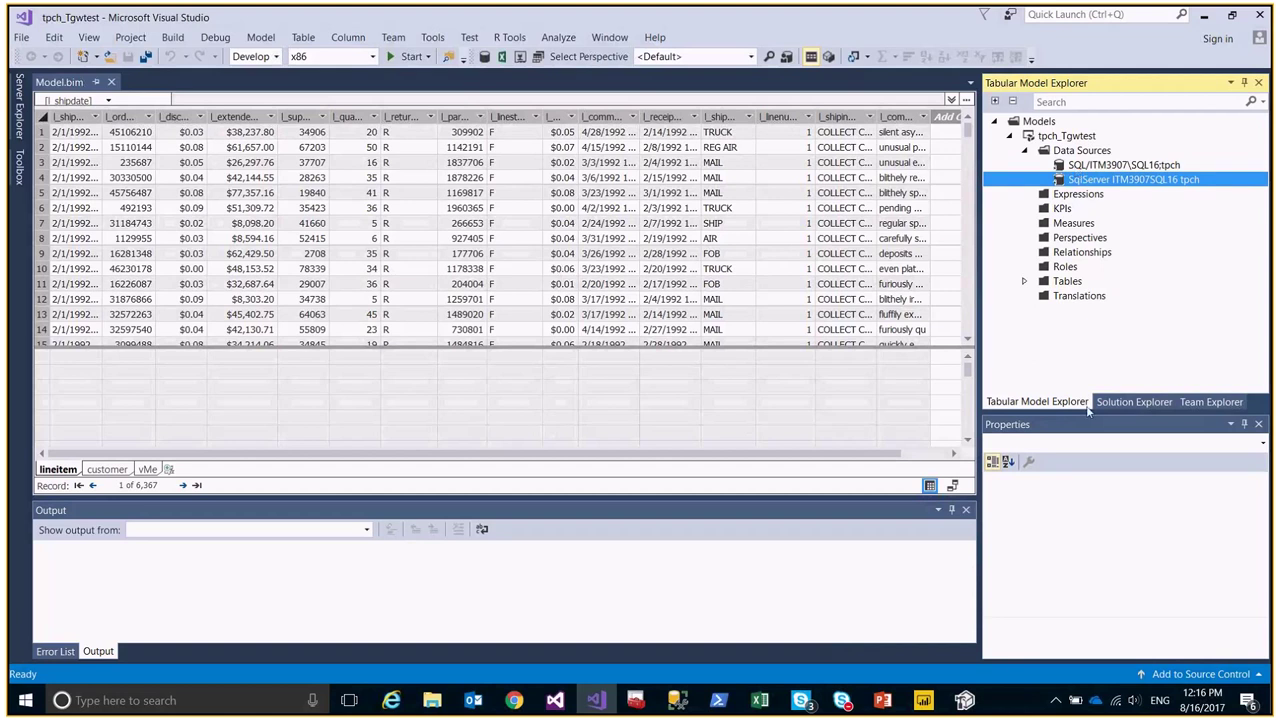
click(1134, 401)
click(1055, 160)
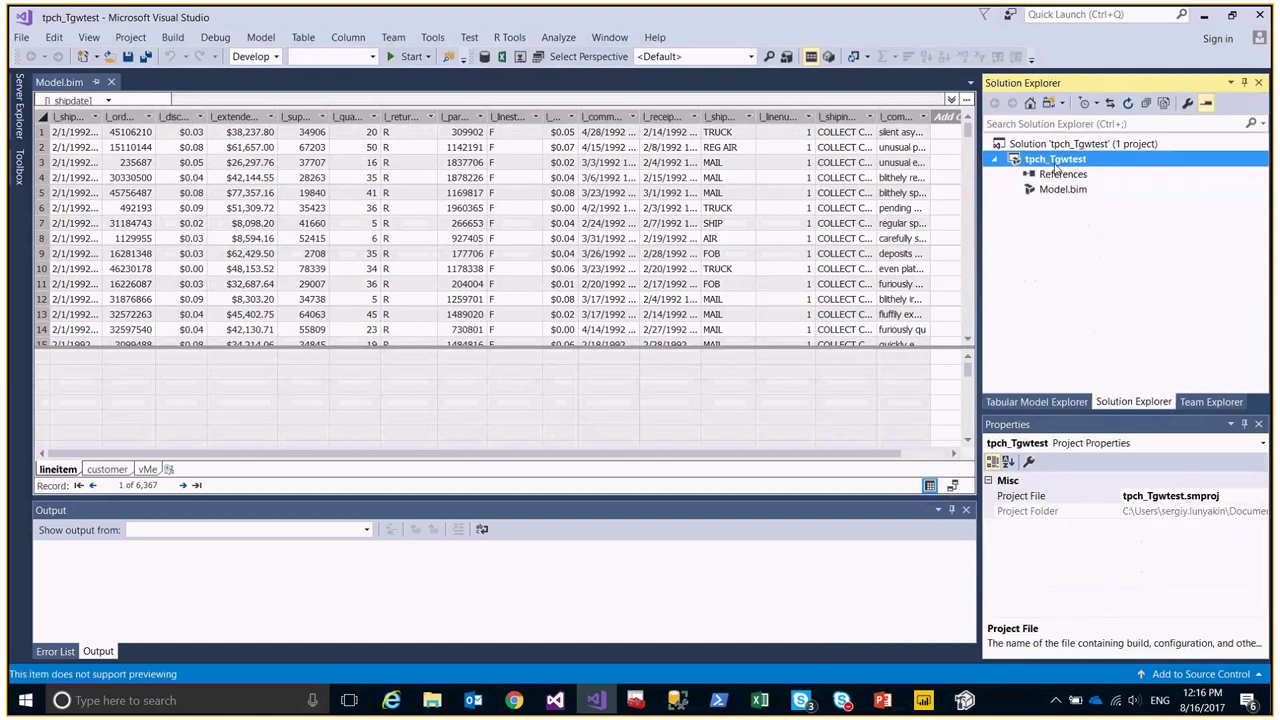
right_click(1055, 165)
click(860, 468)
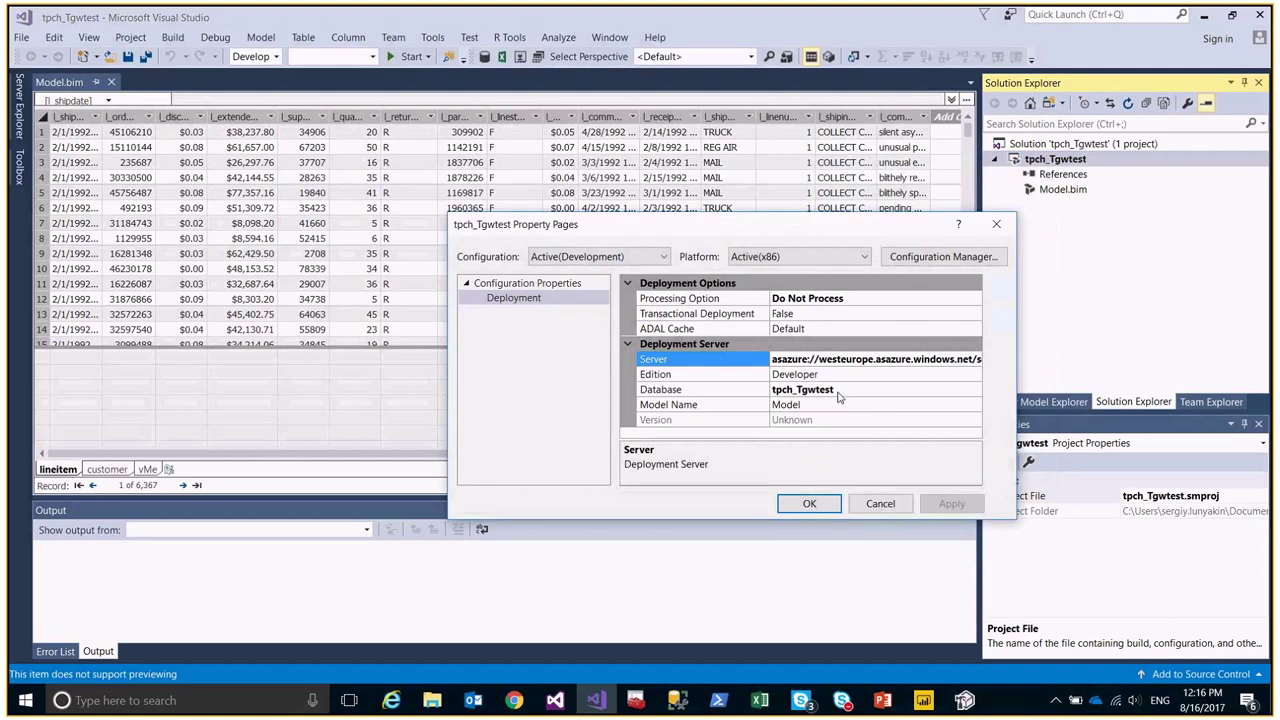
drag(771, 360, 968, 350)
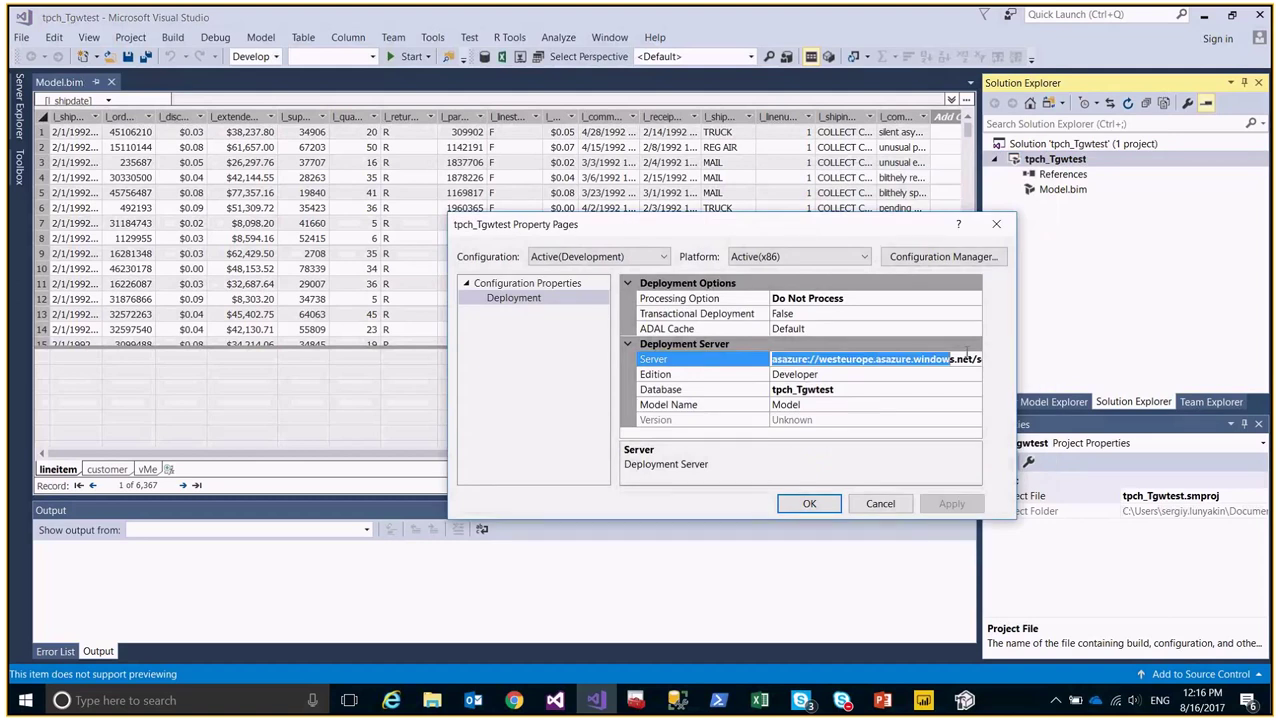
click(806, 389)
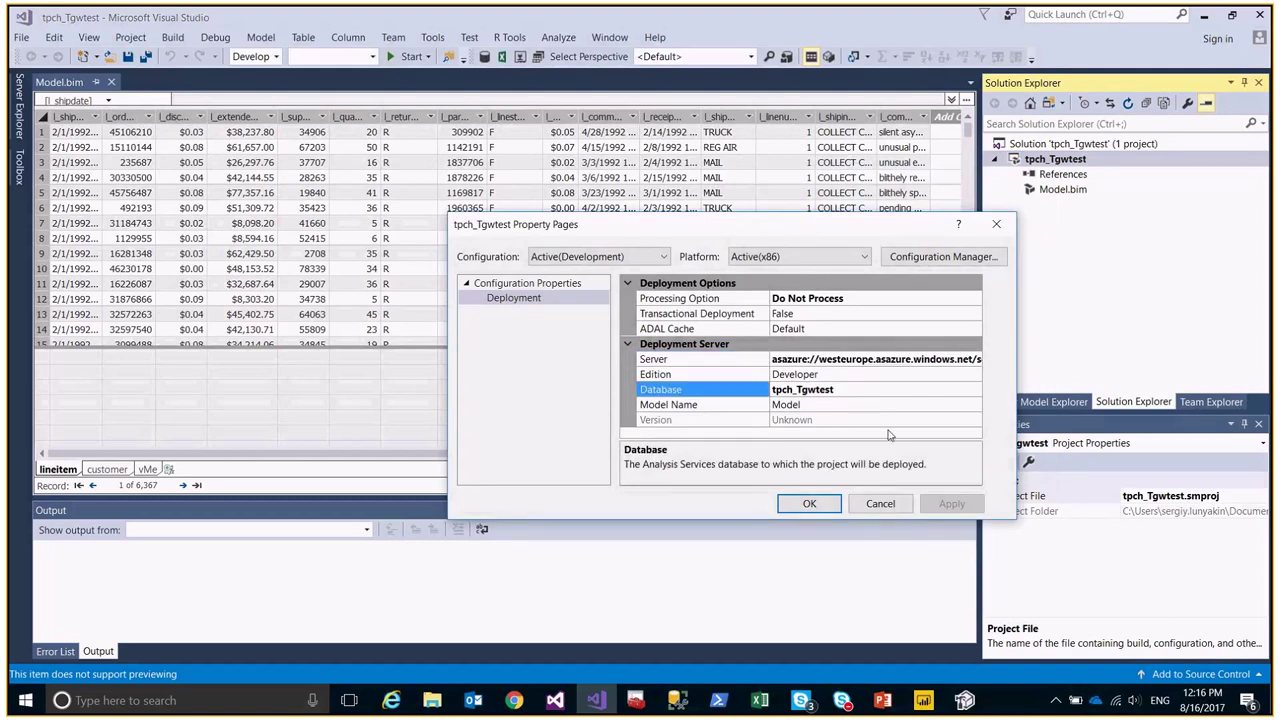
click(882, 503)
Dismiss the project's context menu and switch back to Management Studio.
right_click(1048, 163)
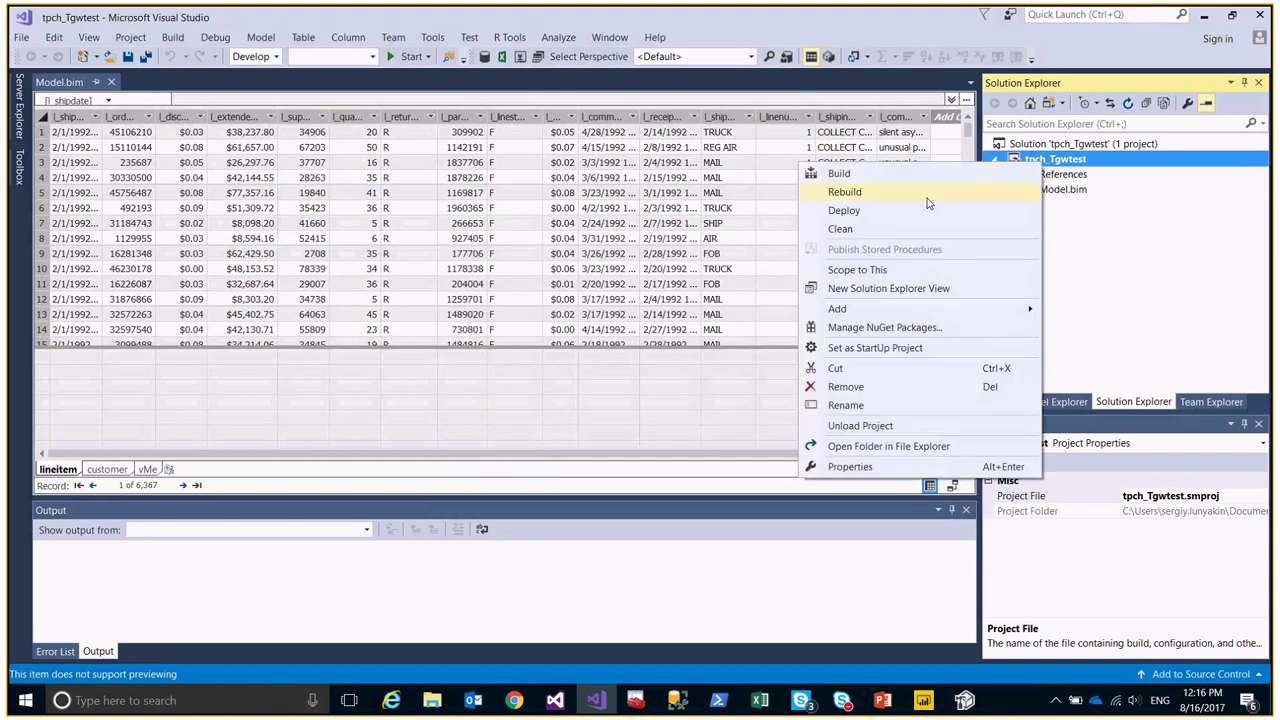
click(604, 254)
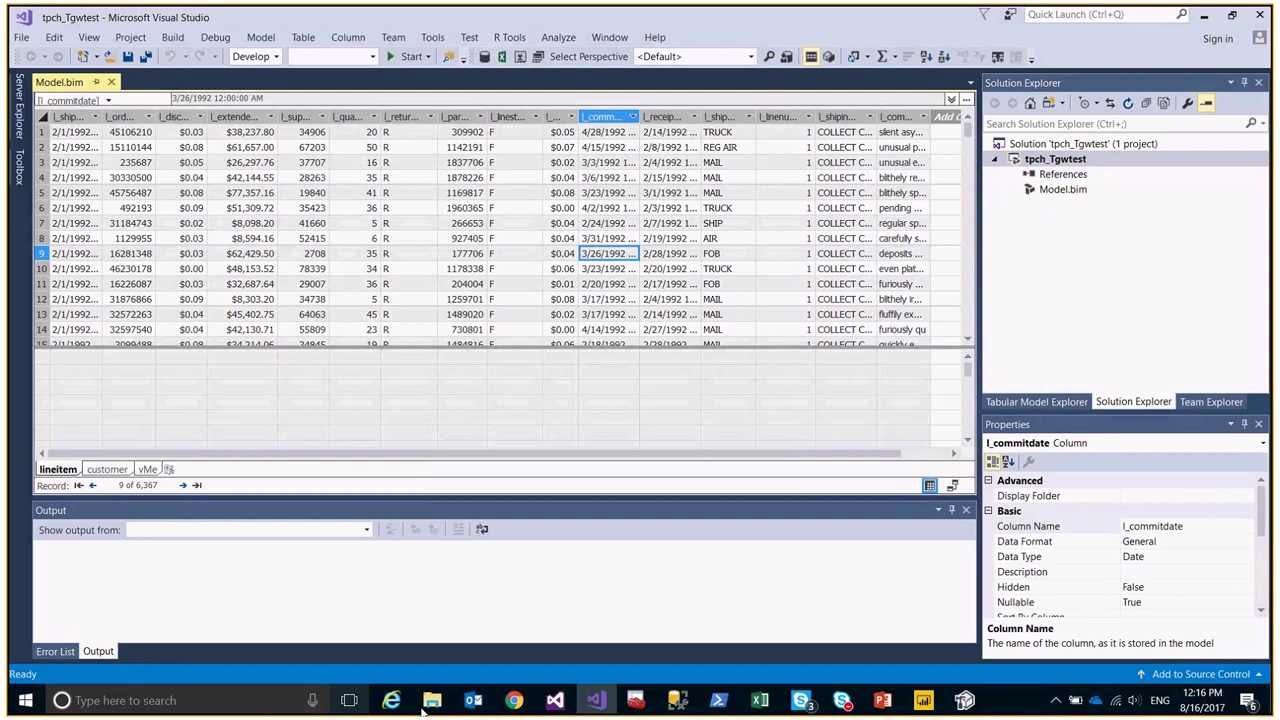
click(680, 700)
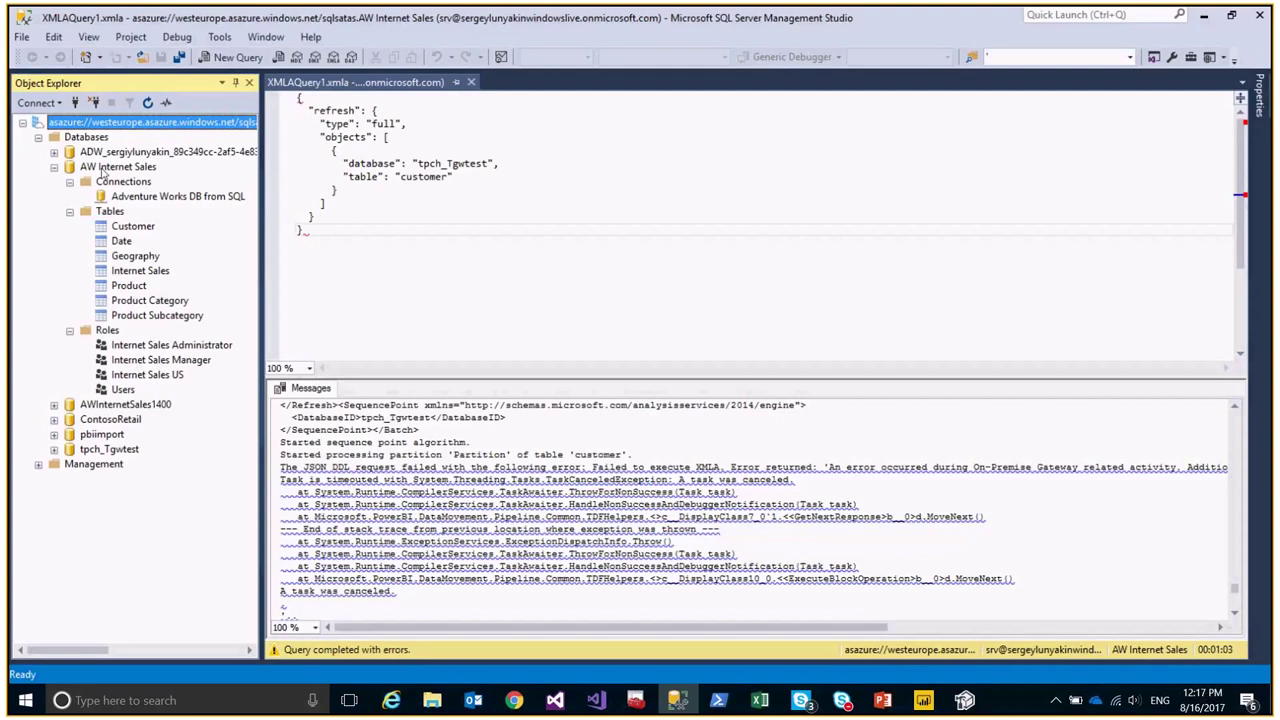
right_click(105, 168)
click(175, 304)
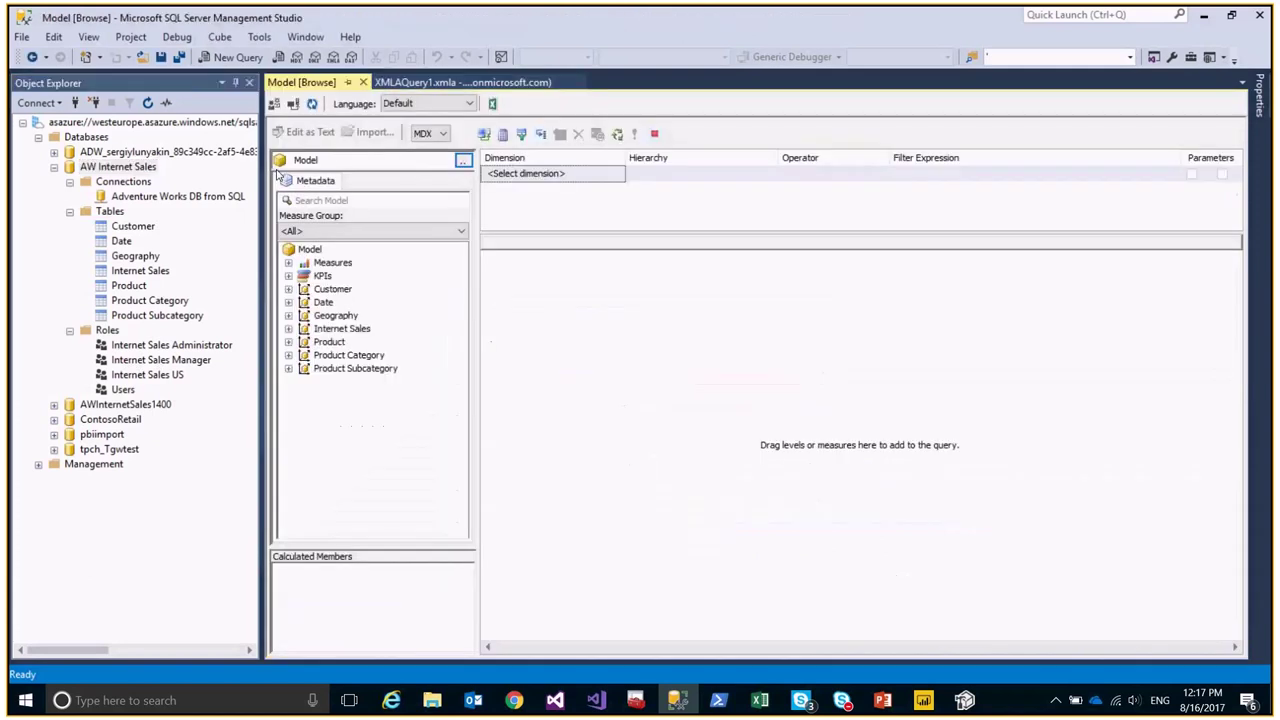
click(288, 262)
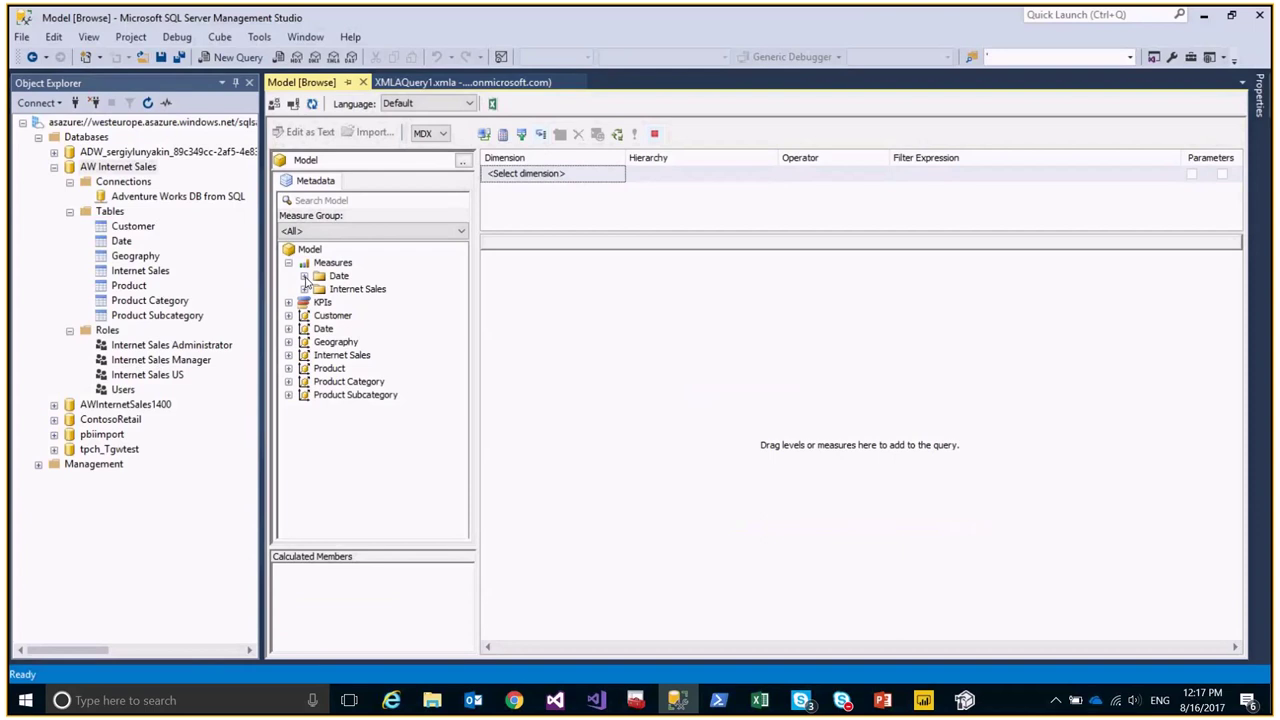
click(304, 275)
click(304, 288)
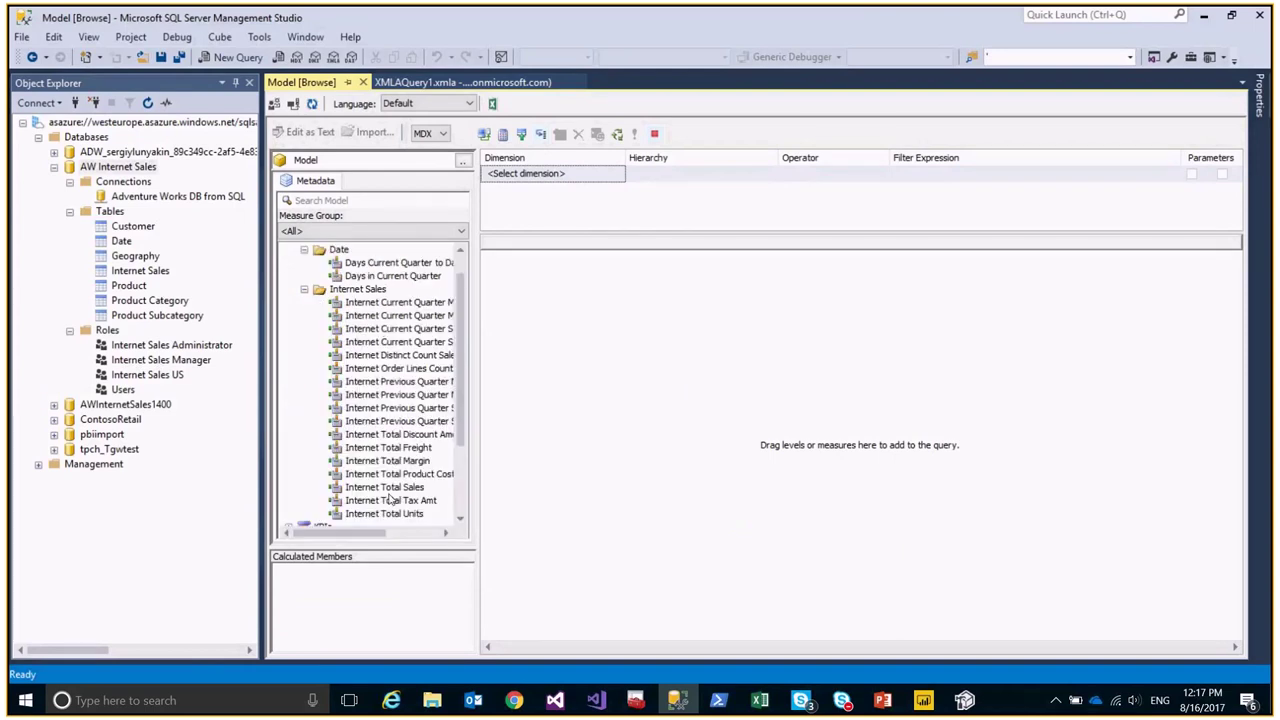
drag(389, 490, 586, 364)
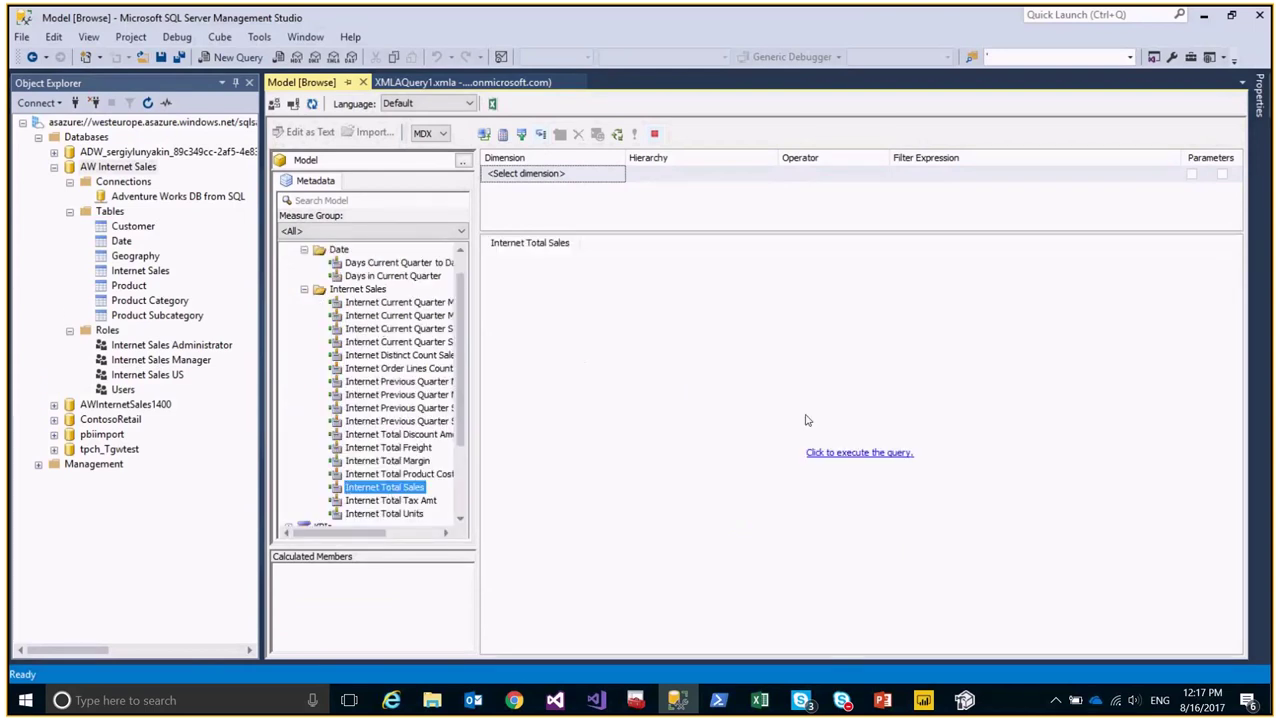
click(841, 453)
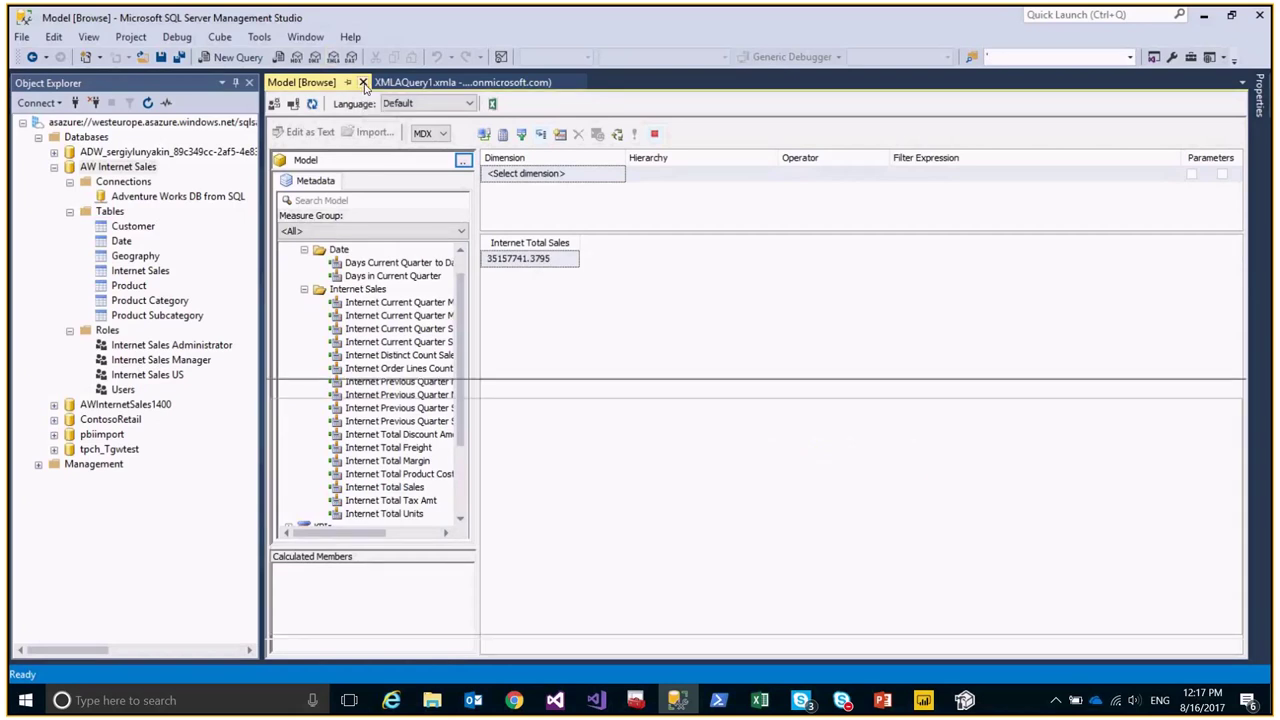
click(363, 83)
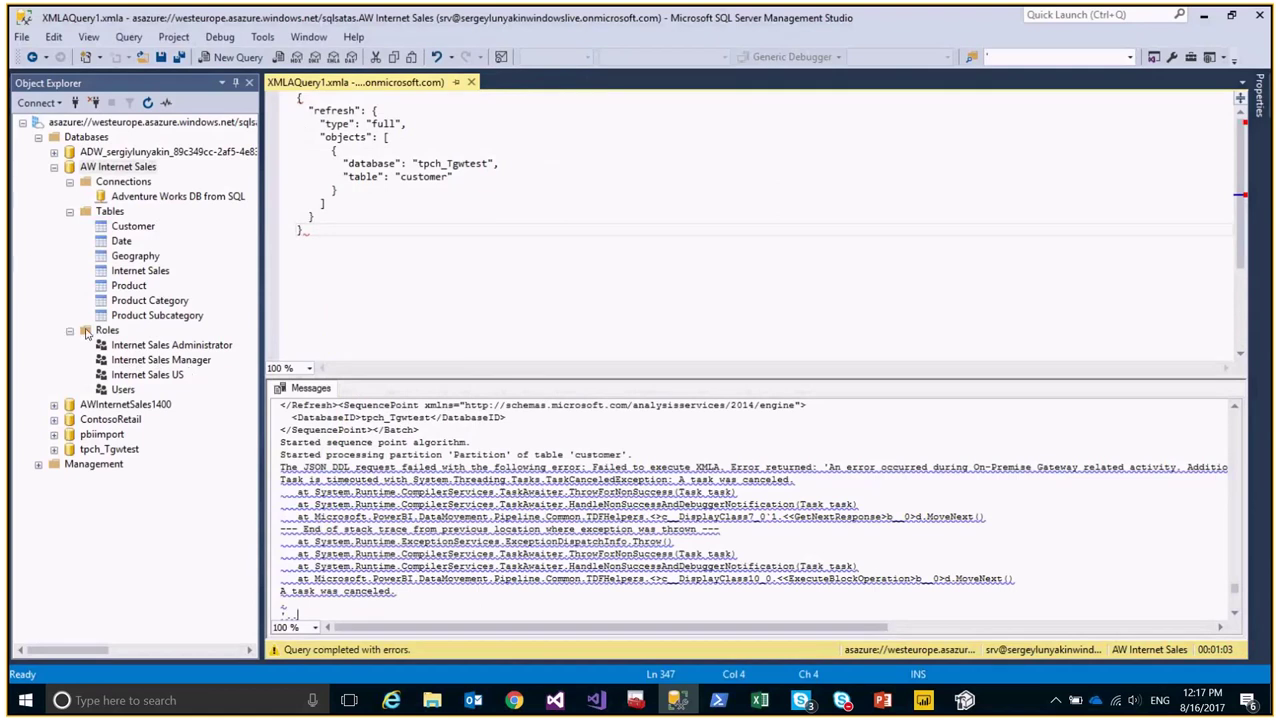
right_click(127, 348)
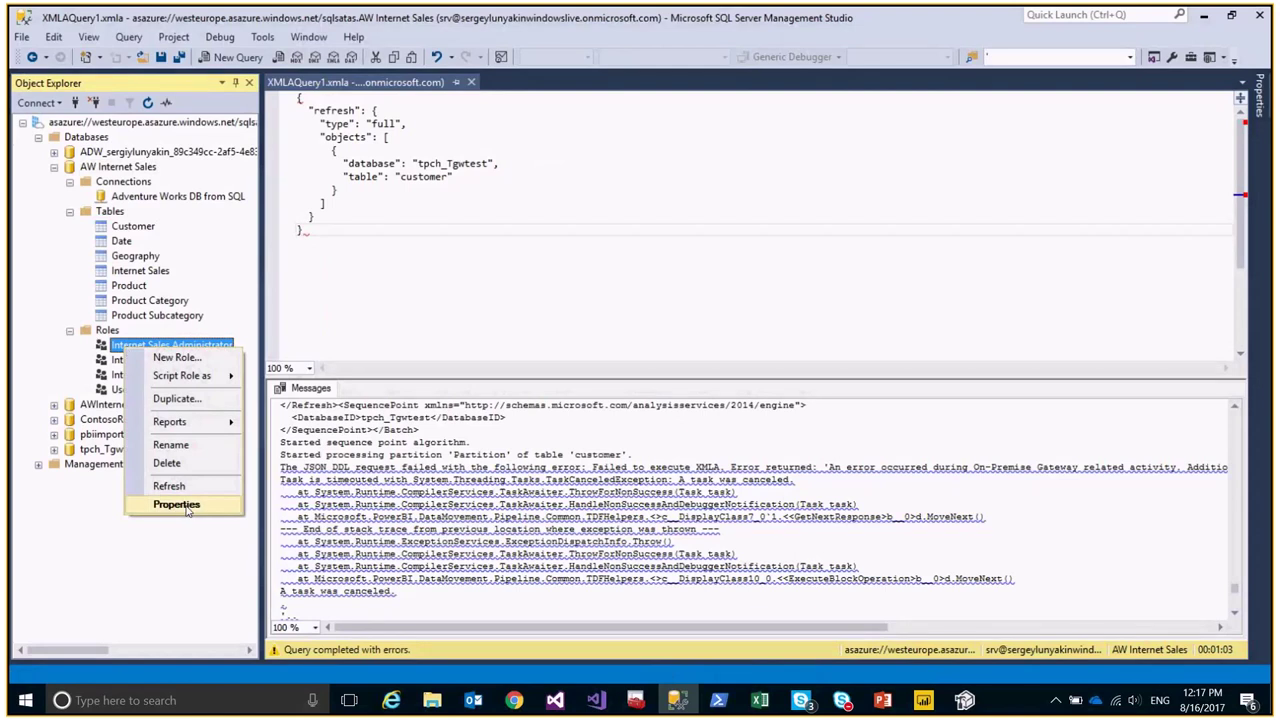
click(187, 510)
click(399, 143)
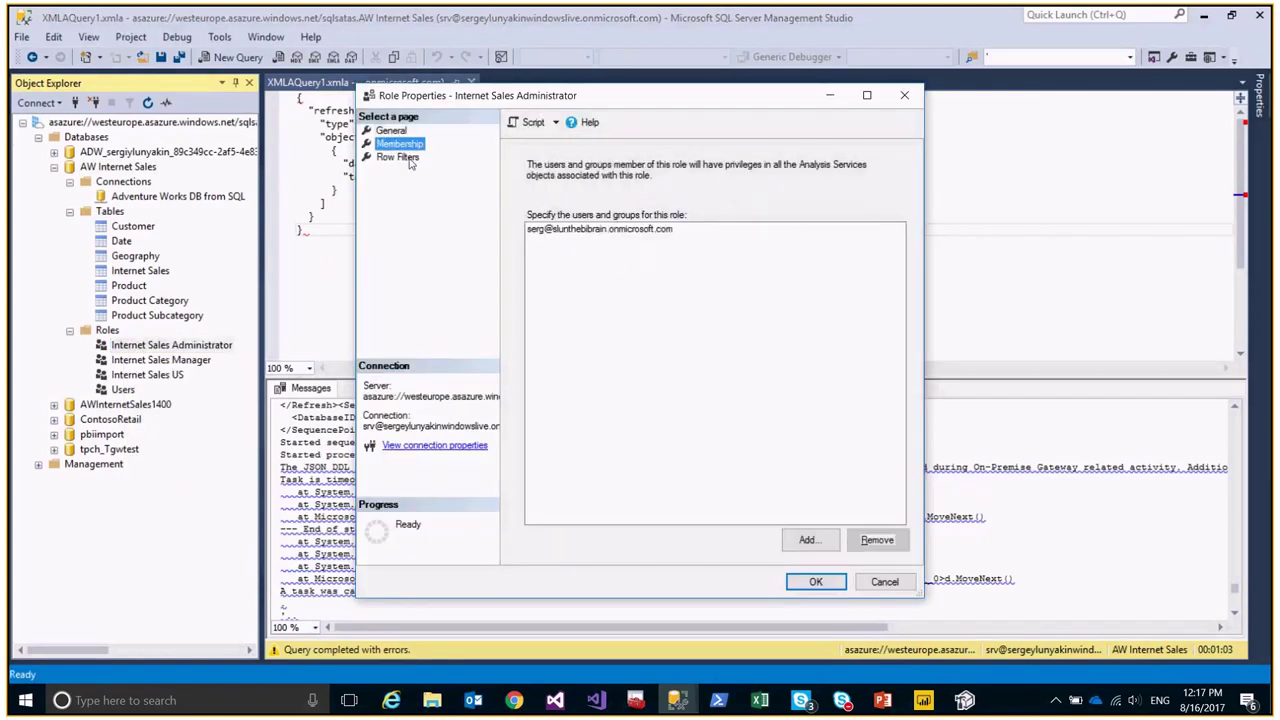
click(617, 236)
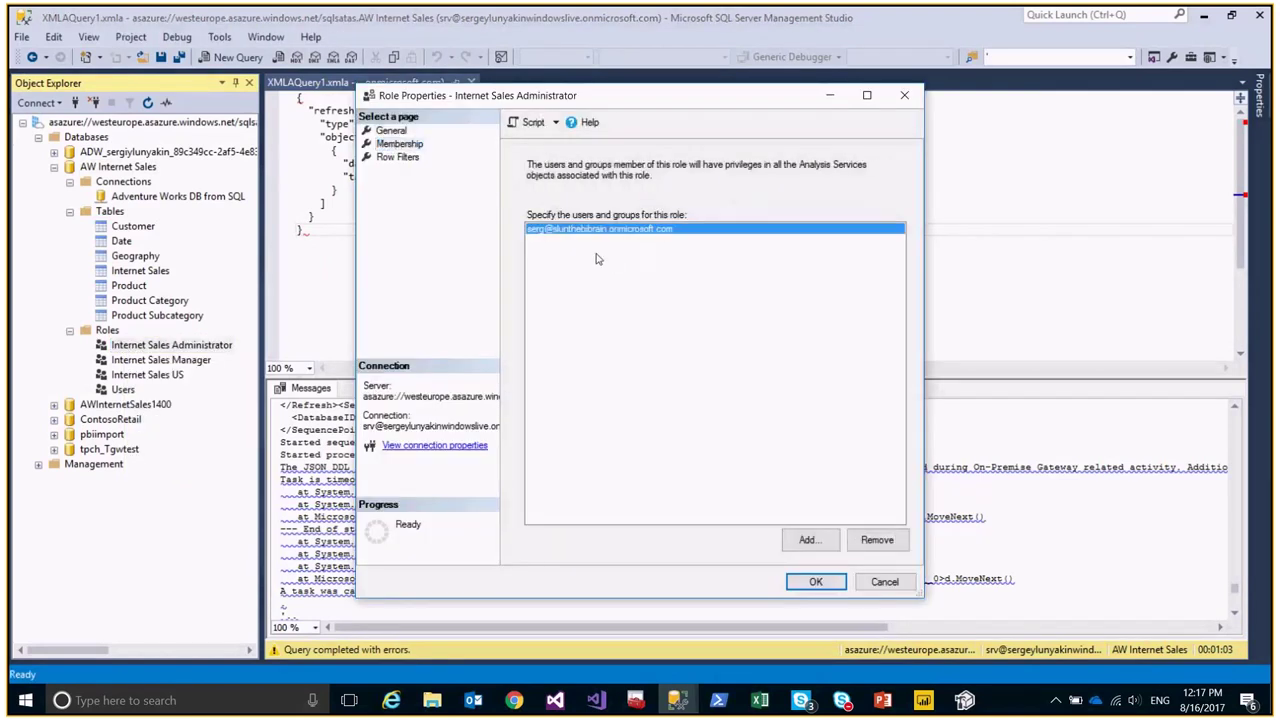
click(812, 547)
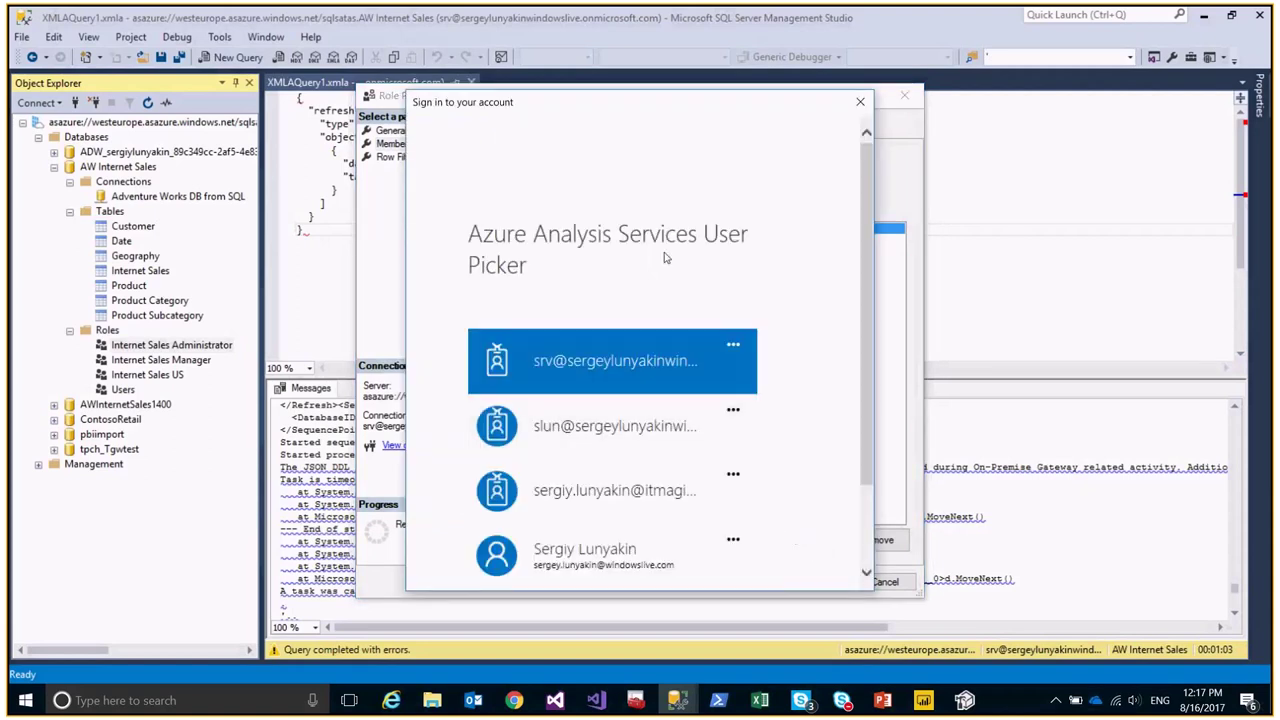
click(646, 380)
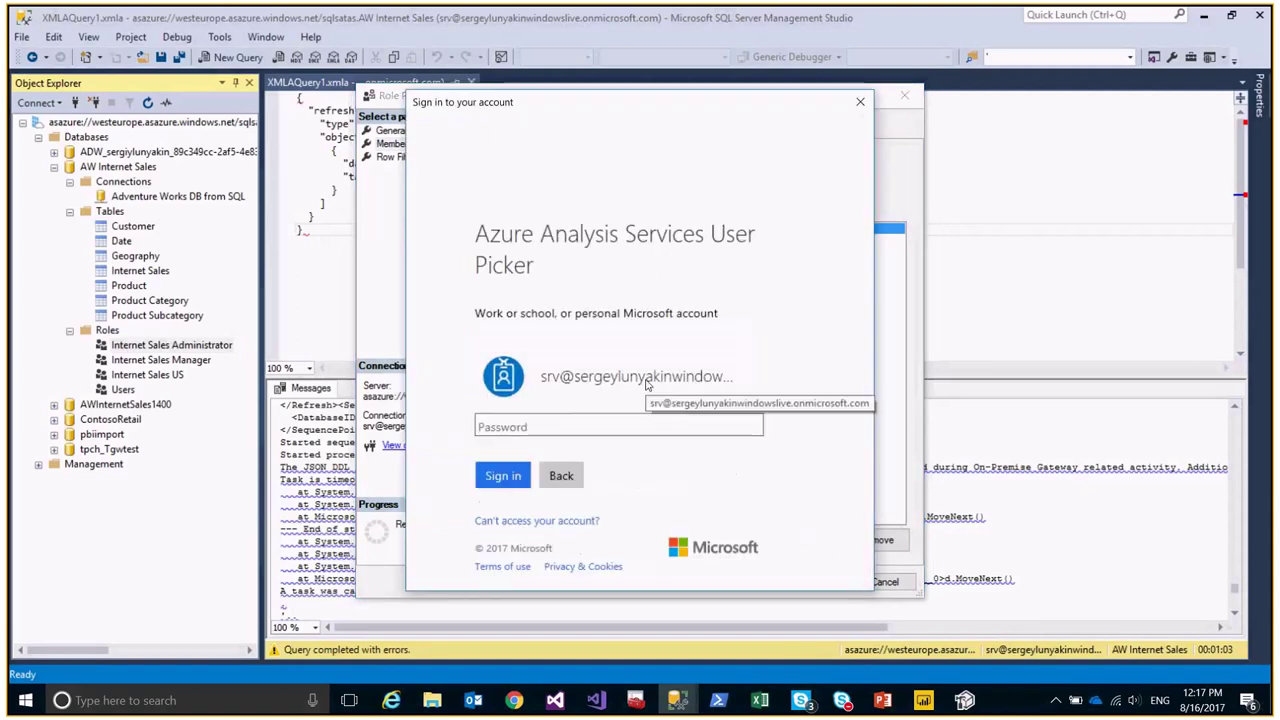
text(********)
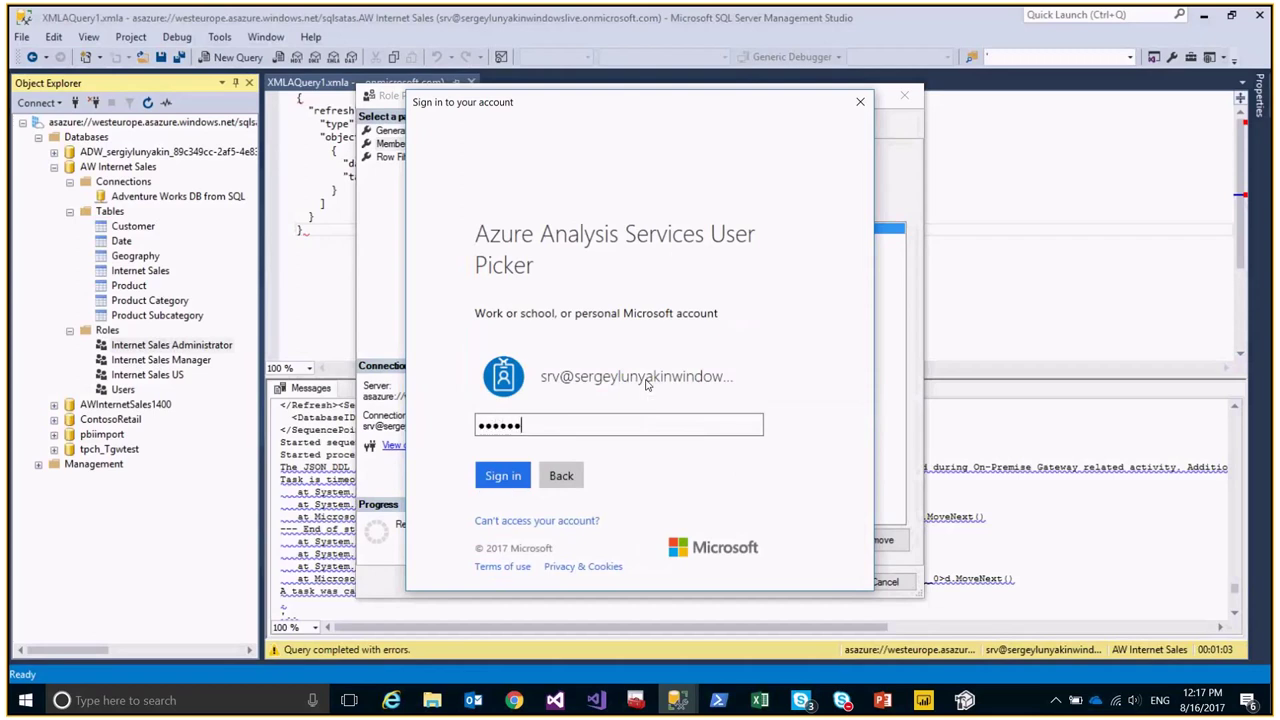
click(506, 477)
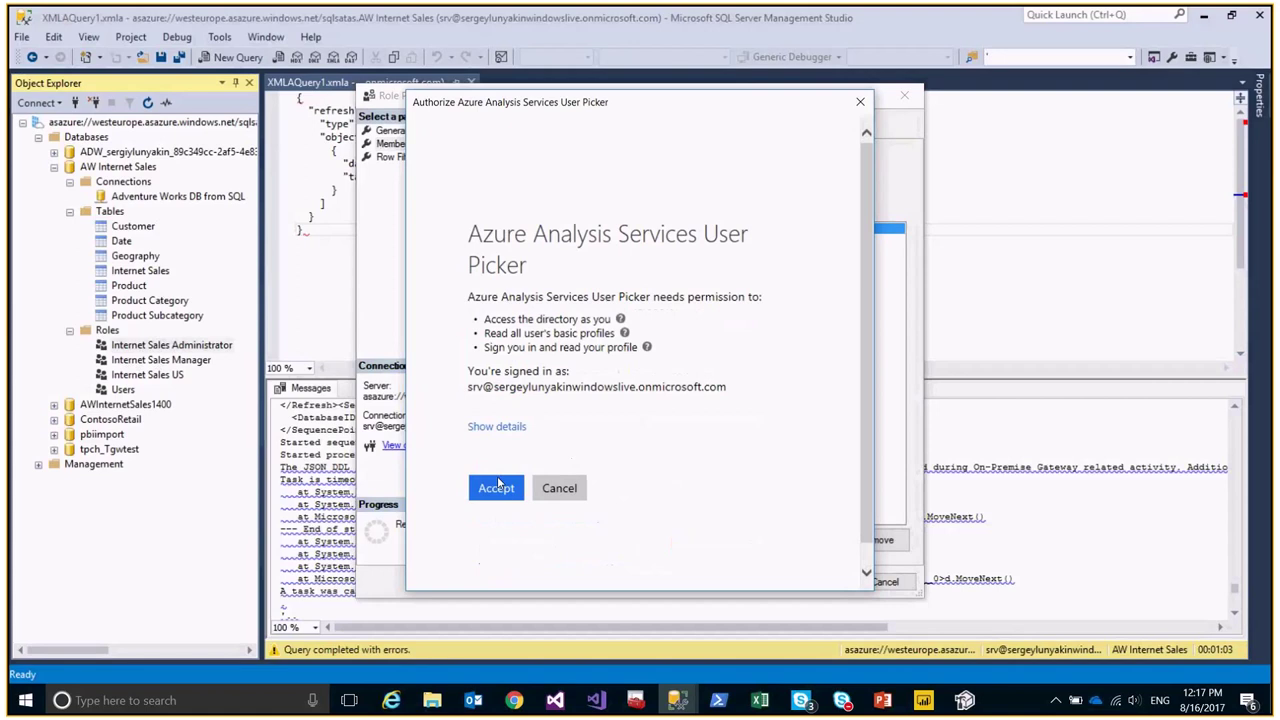
click(497, 487)
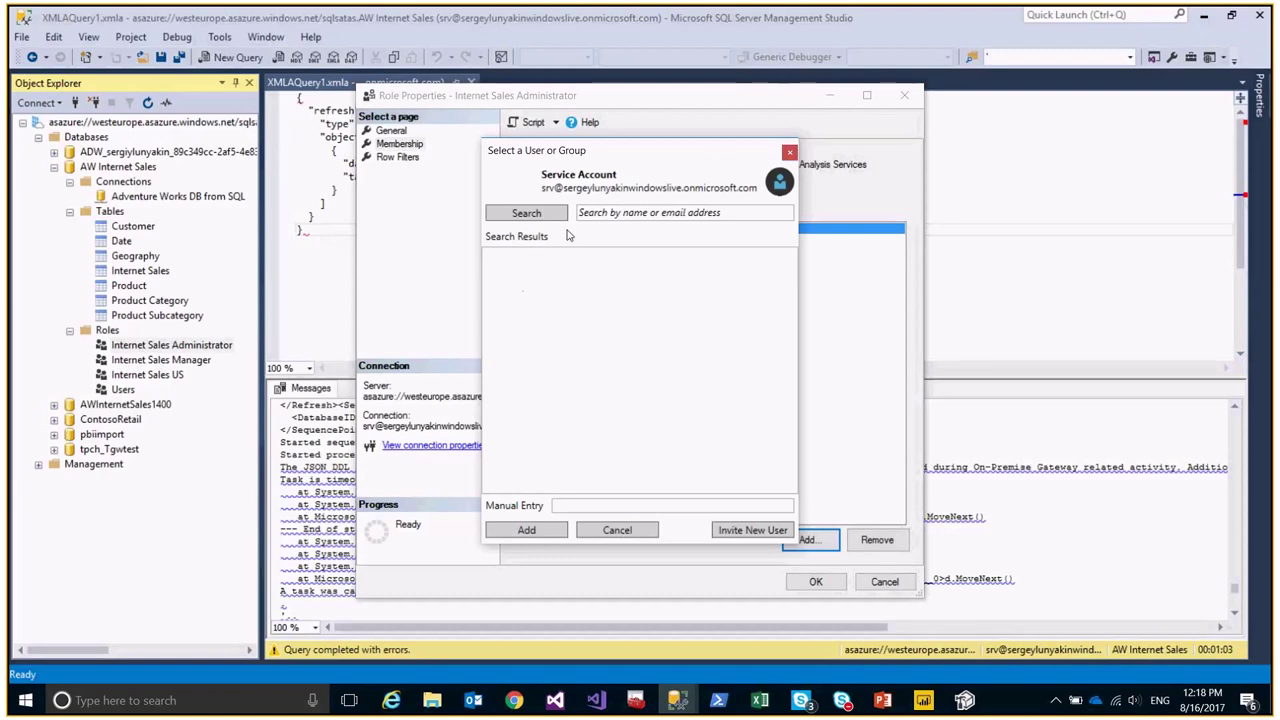
click(617, 530)
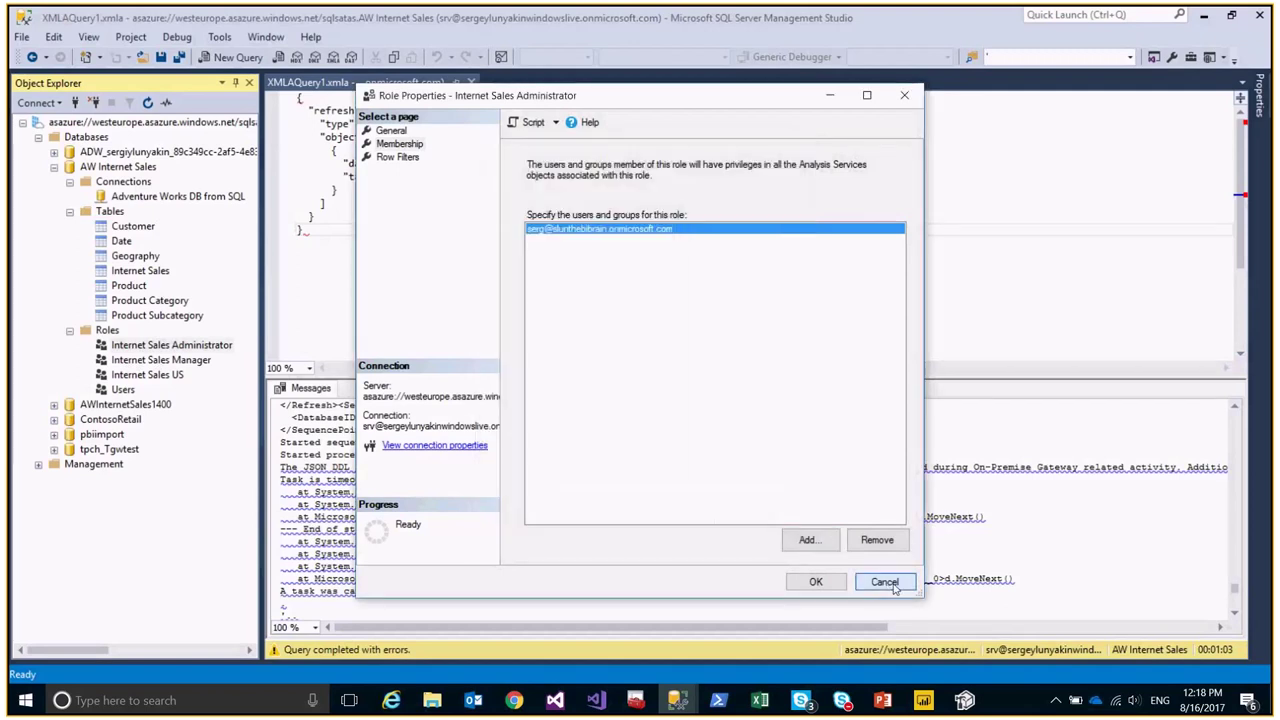
click(884, 581)
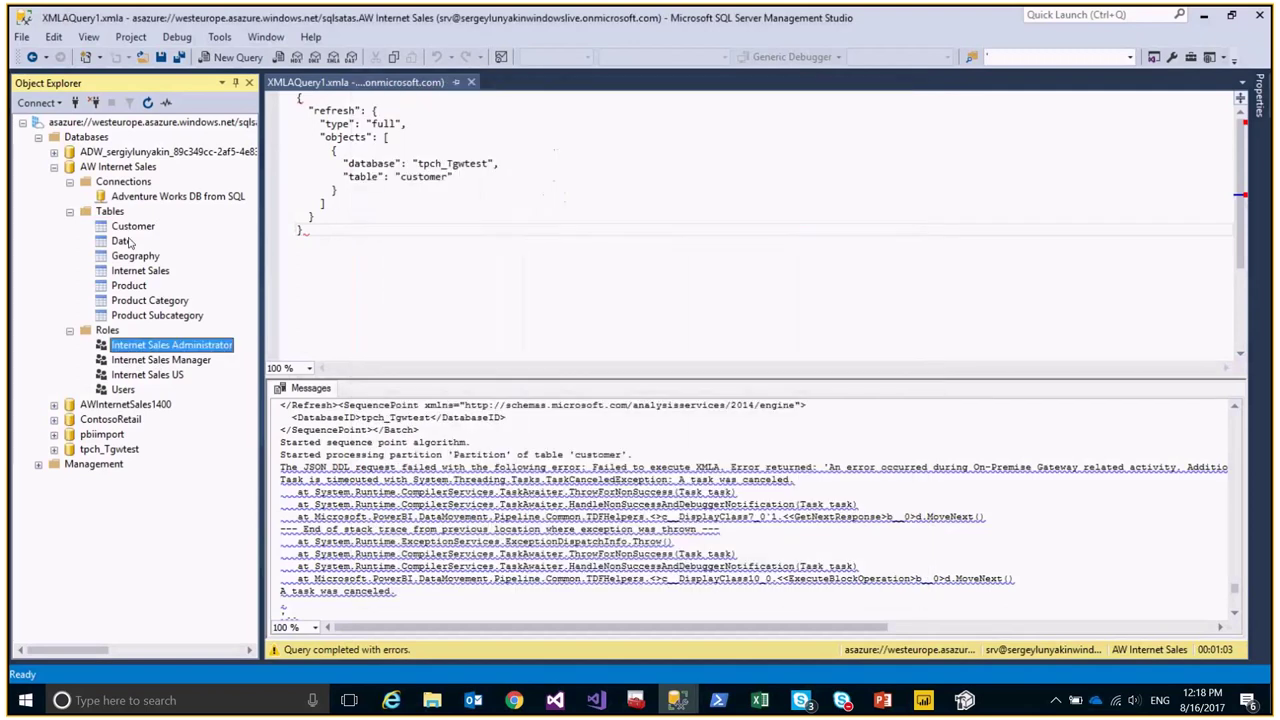
View the AW Internet Sales Model and Database property pages, cancel, then switch to Visual Studio.
right_click(87, 141)
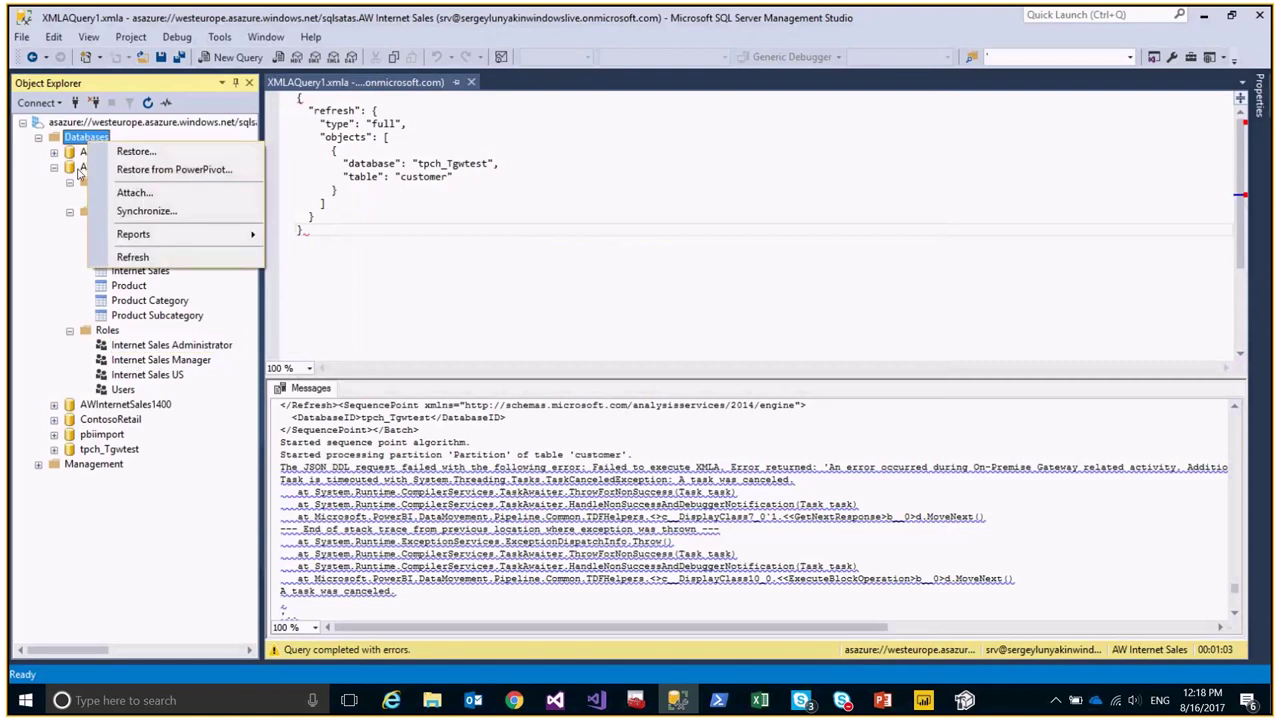
right_click(80, 168)
click(155, 439)
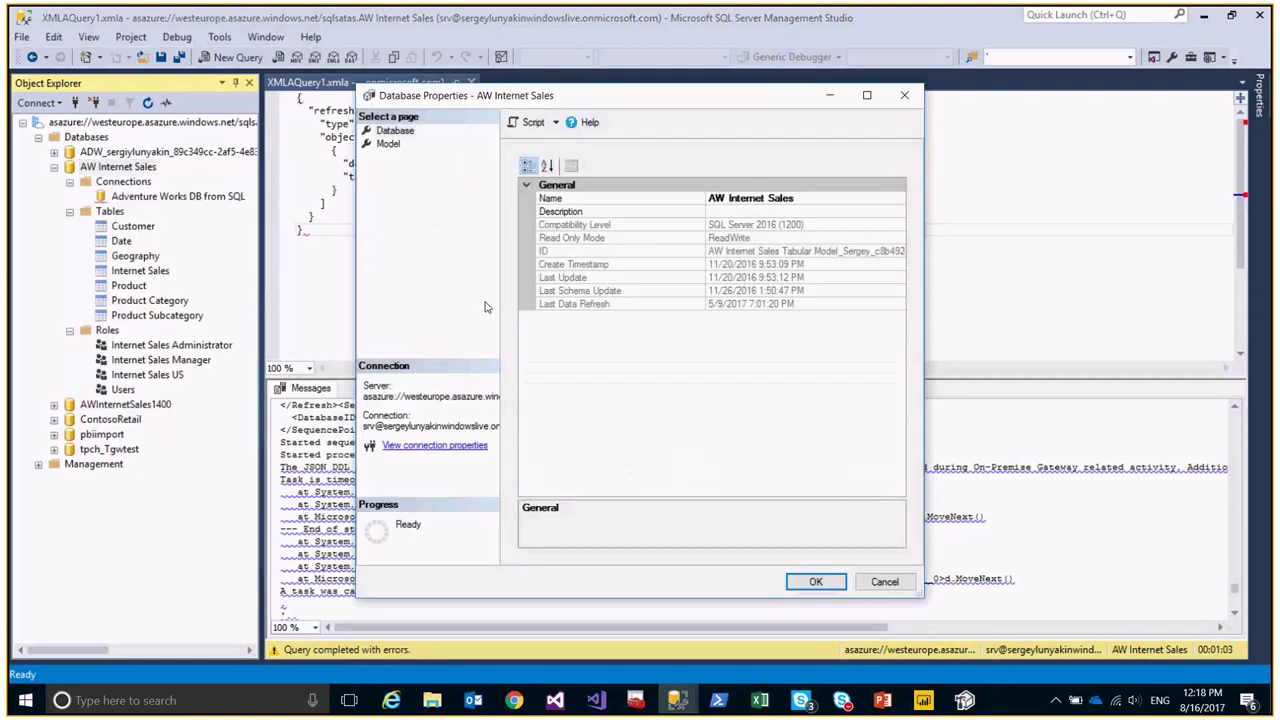
click(397, 149)
click(394, 131)
click(880, 582)
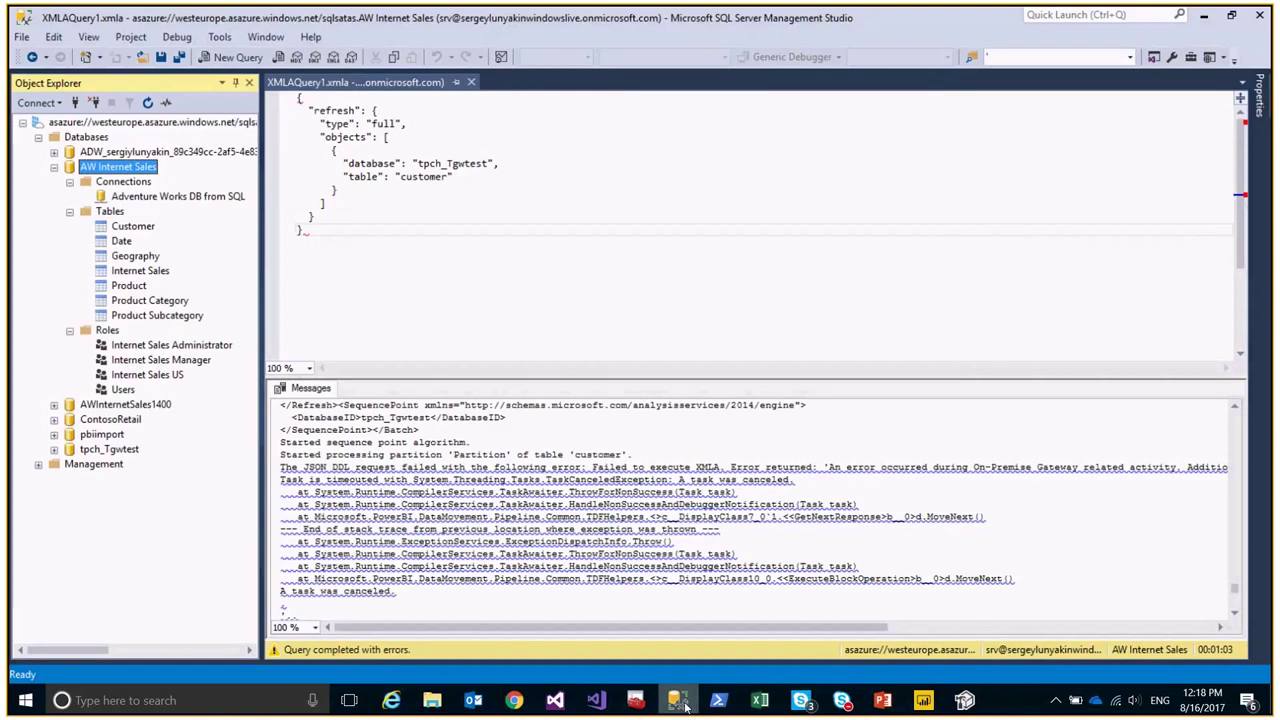
key(alt+Tab)
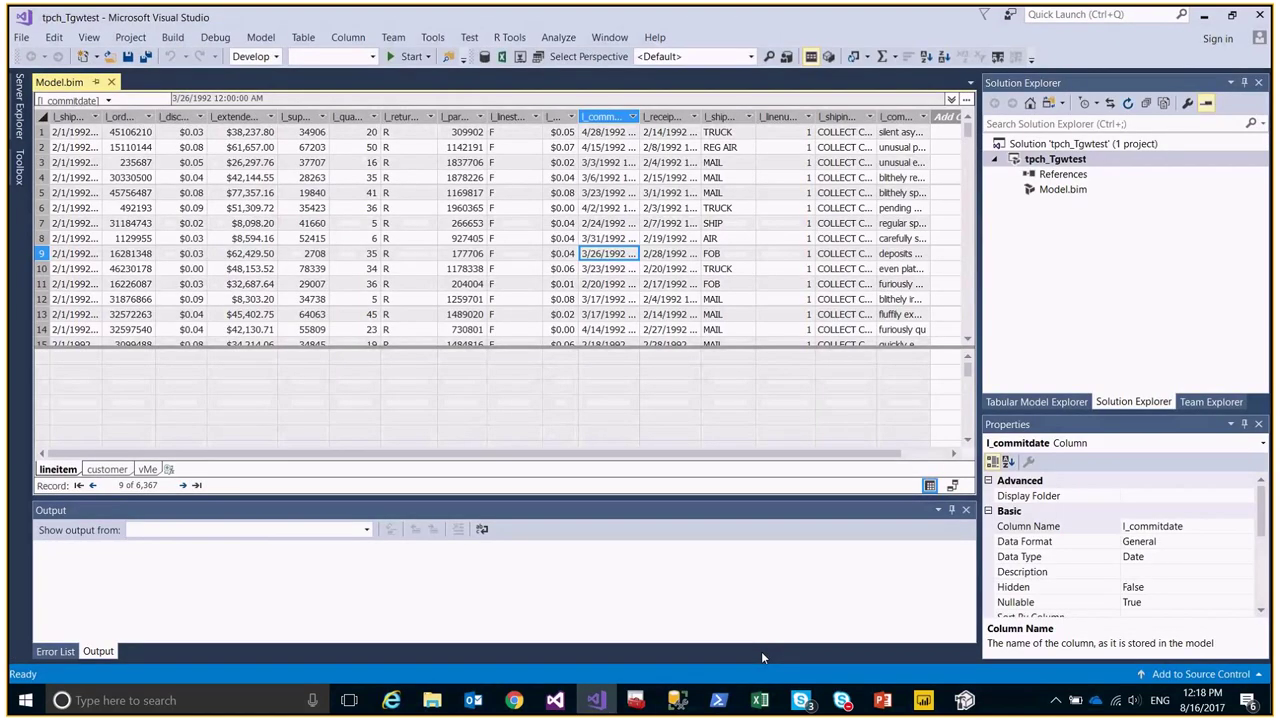
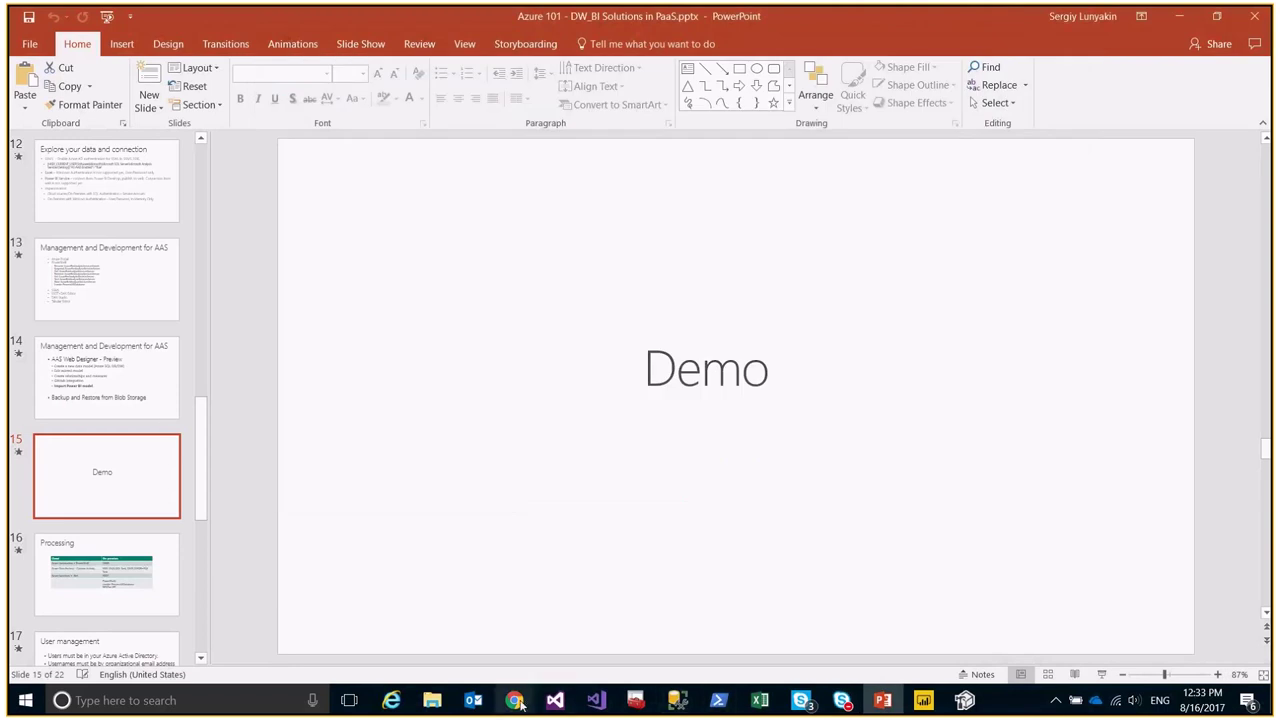
Reopen the sqlsatas server overview in the Azure portal, then switch to the Web designer tab.
mouse_move(518, 703)
click(604, 625)
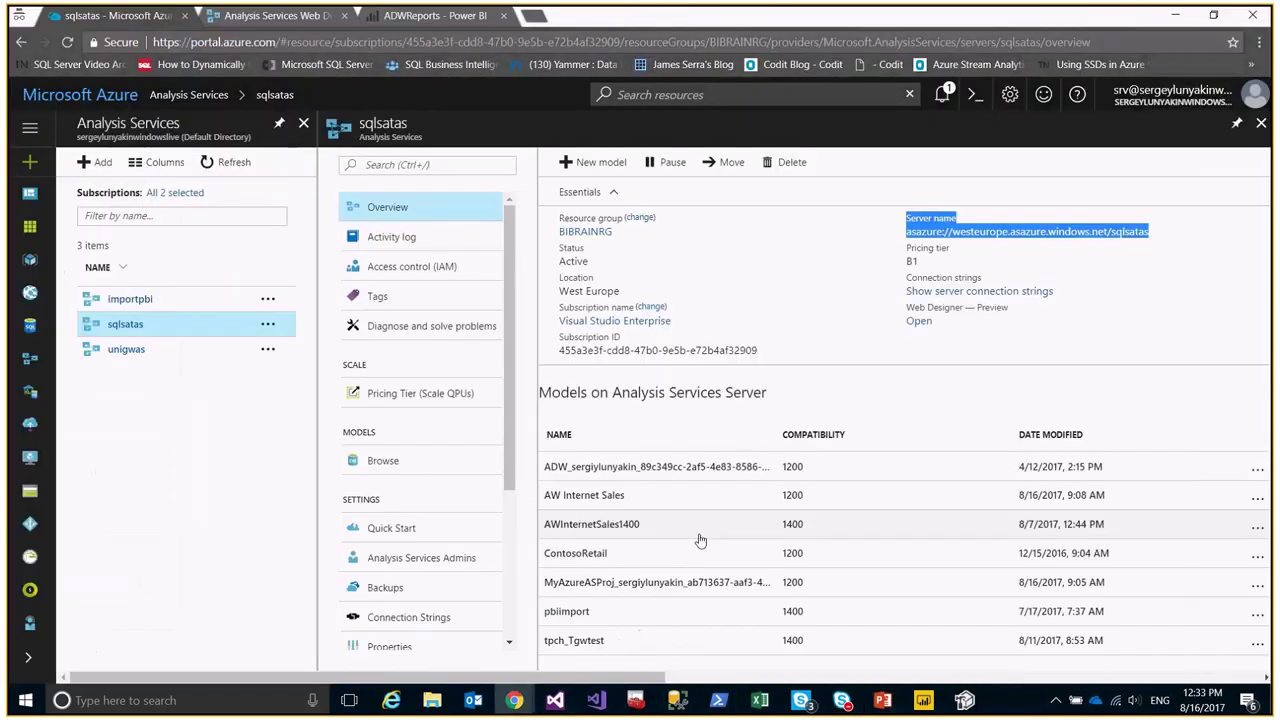
click(1262, 124)
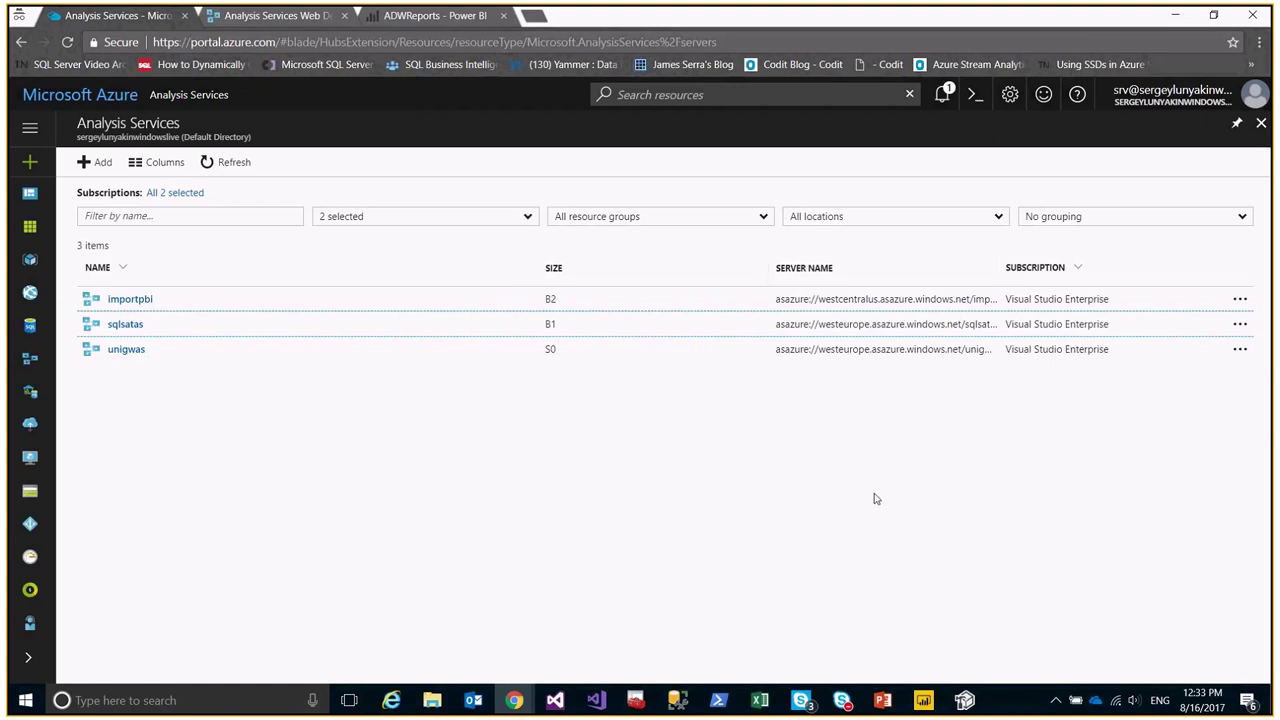
click(128, 326)
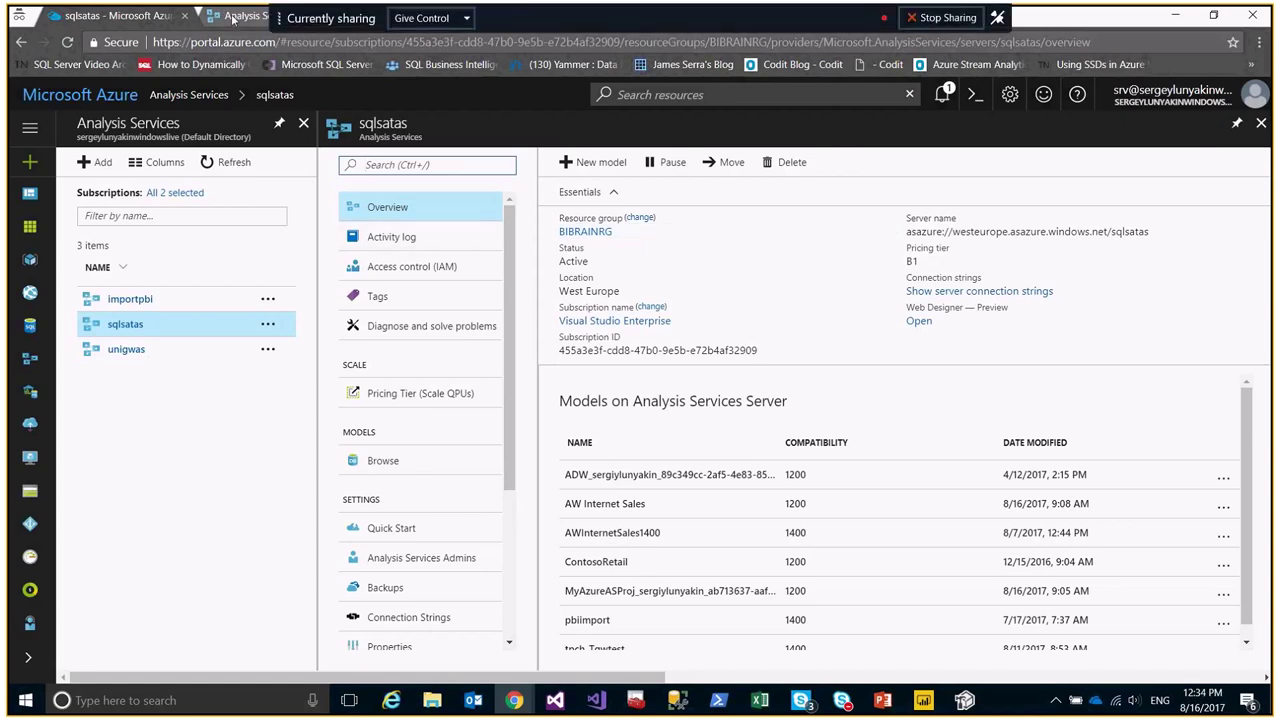
click(232, 17)
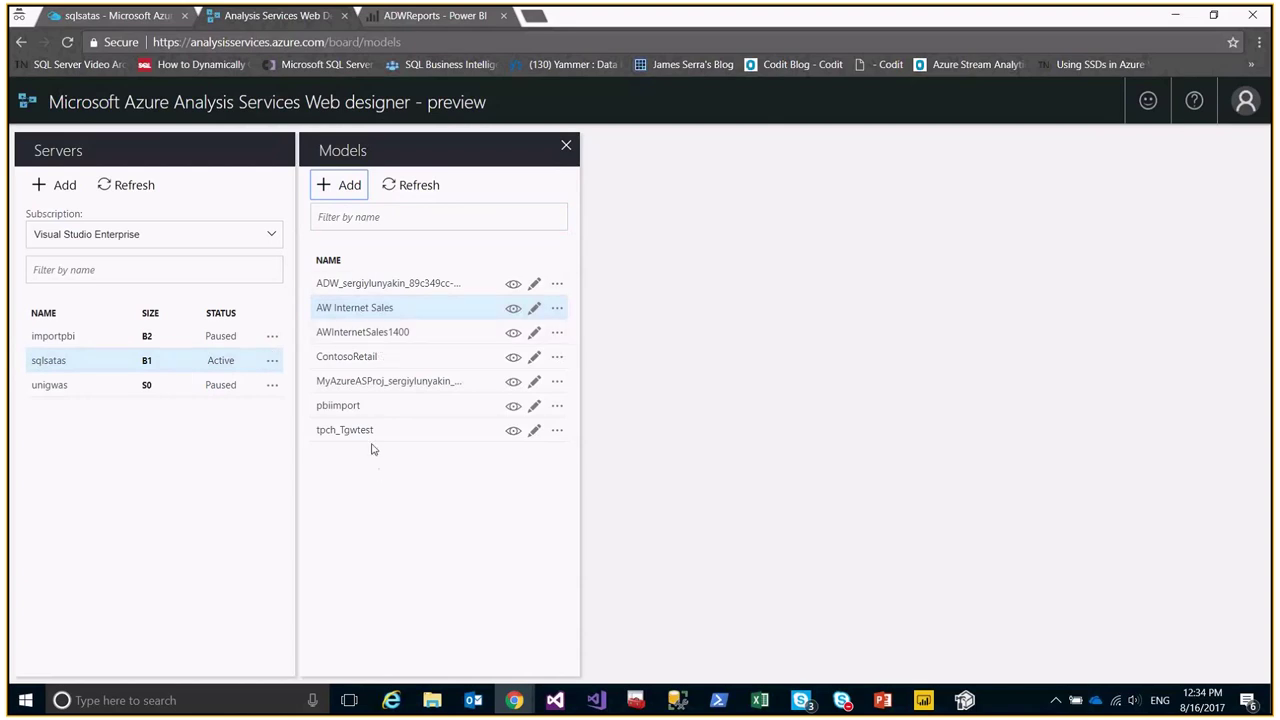
Select AW Internet Sales and open it for browsing, dismissing the Add model panel.
click(351, 308)
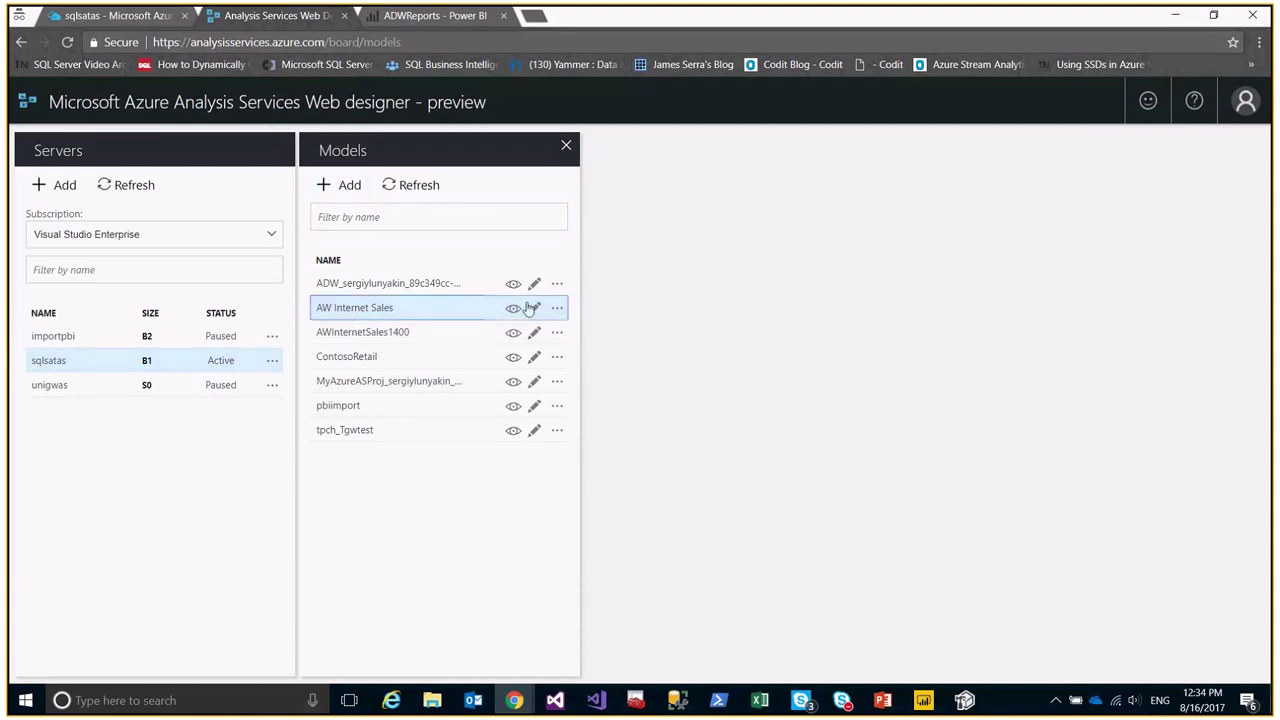
click(354, 190)
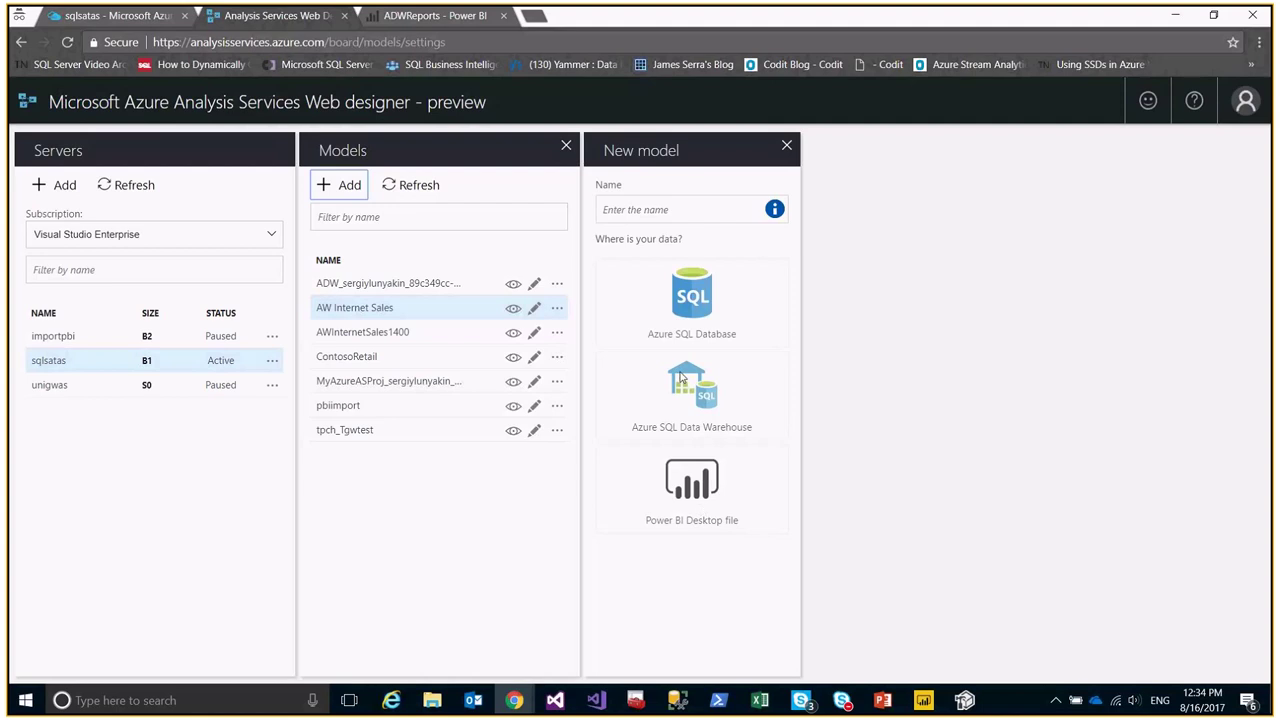
click(786, 146)
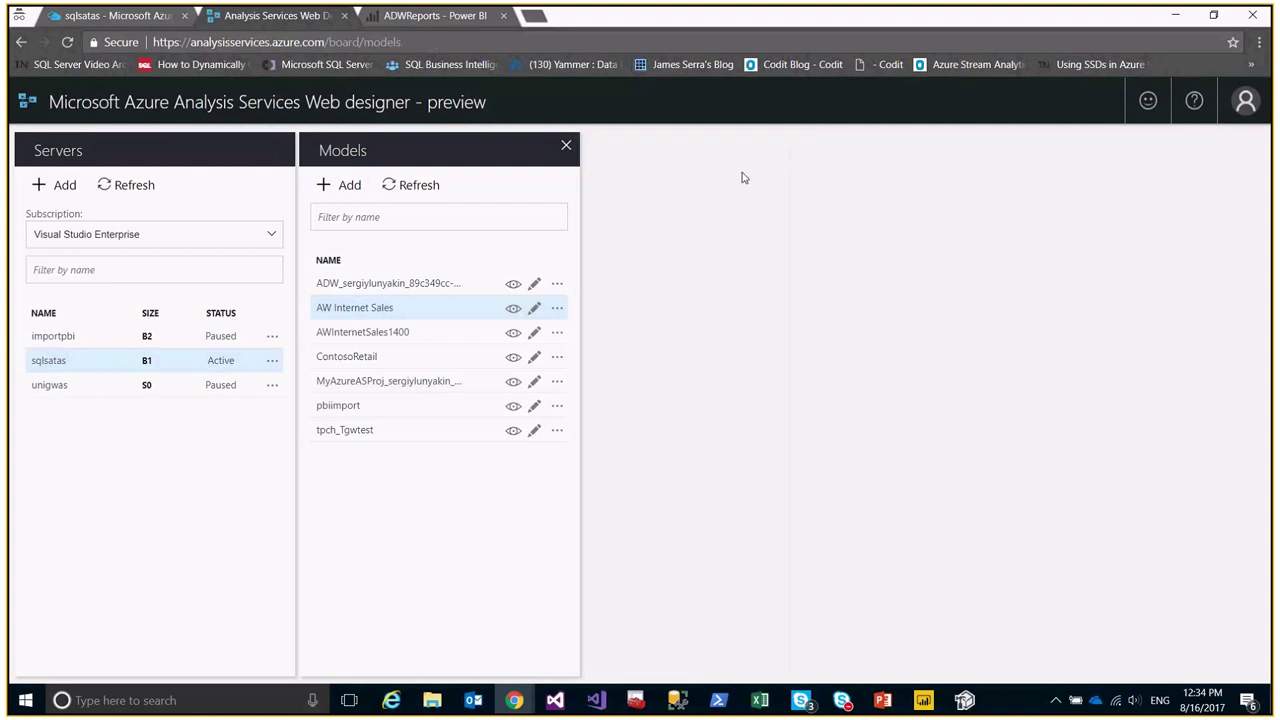
click(512, 311)
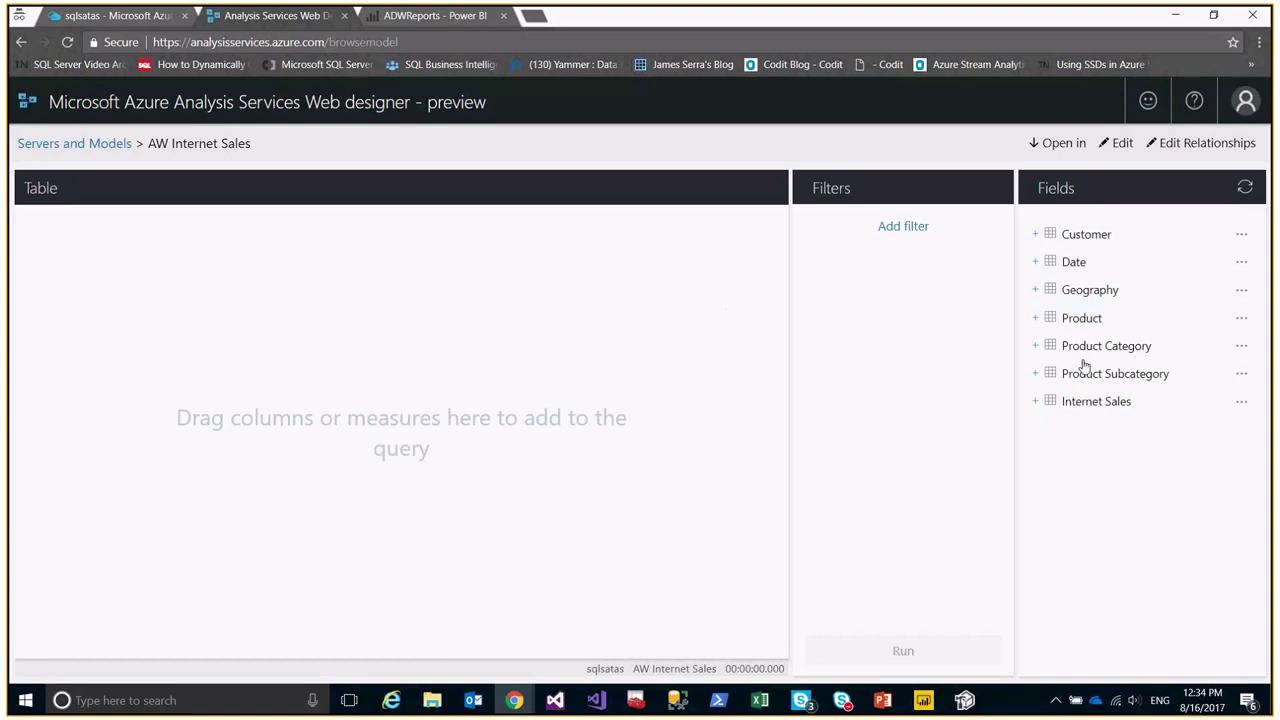
Query Internet Total Sales by Product Category Name, returning totals for Bikes, Clothing and Accessories.
click(1038, 402)
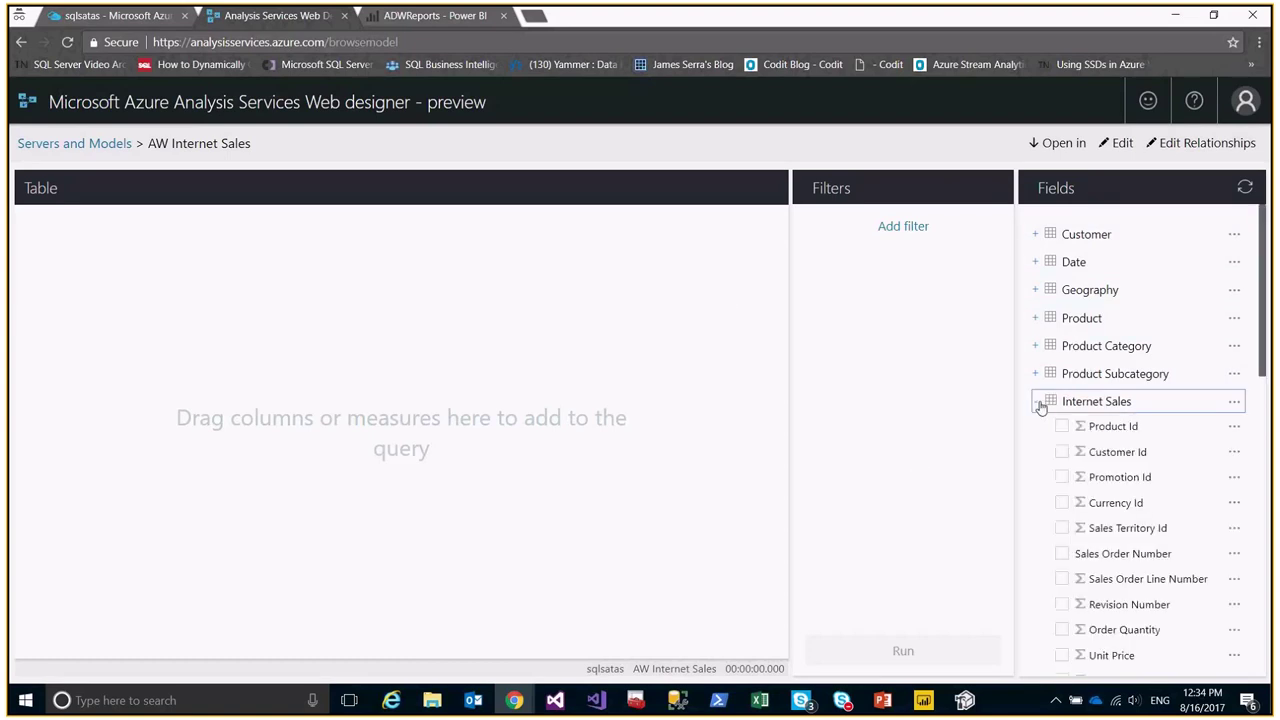
scroll(1045, 412, down, 10)
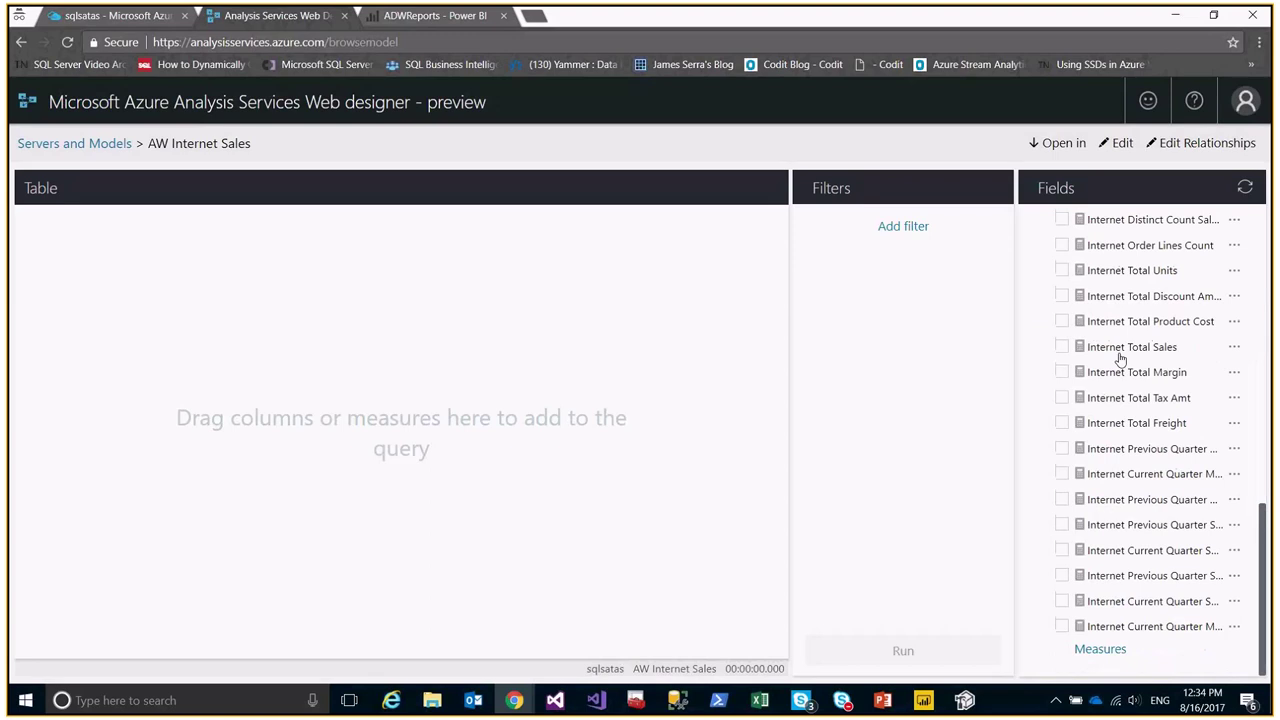
click(1121, 352)
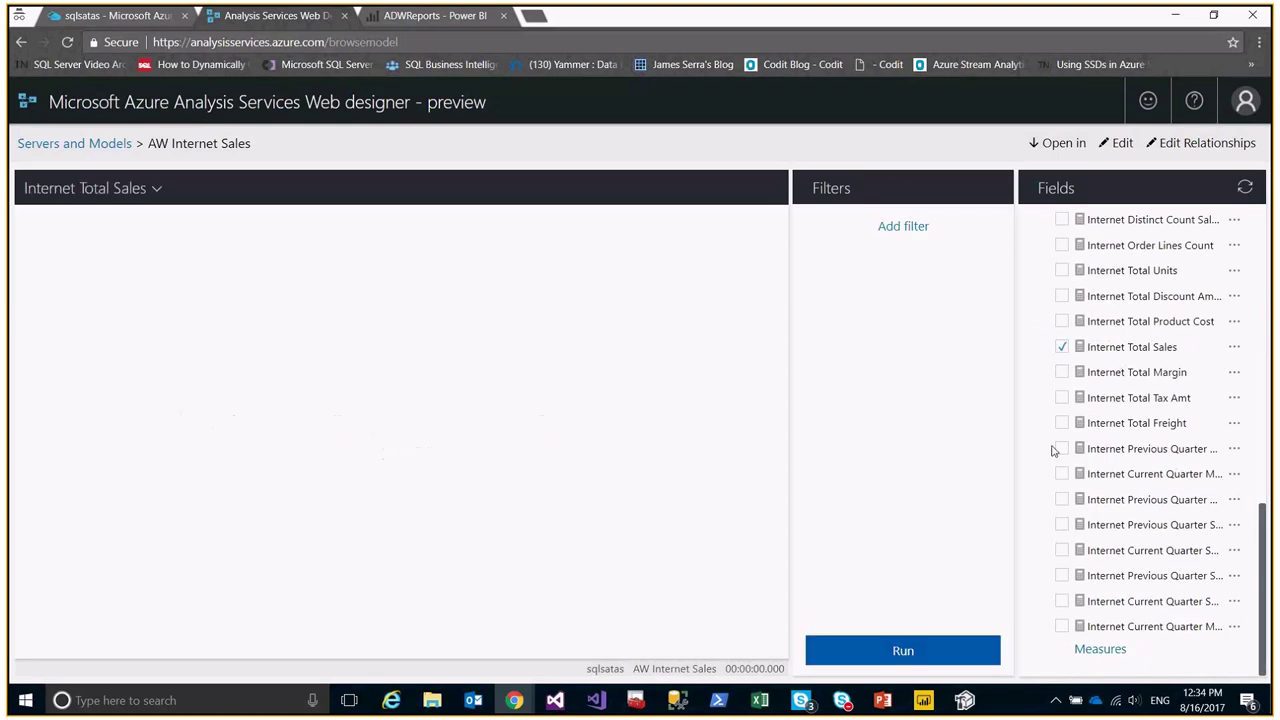
scroll(1052, 451, up, 10)
click(1035, 346)
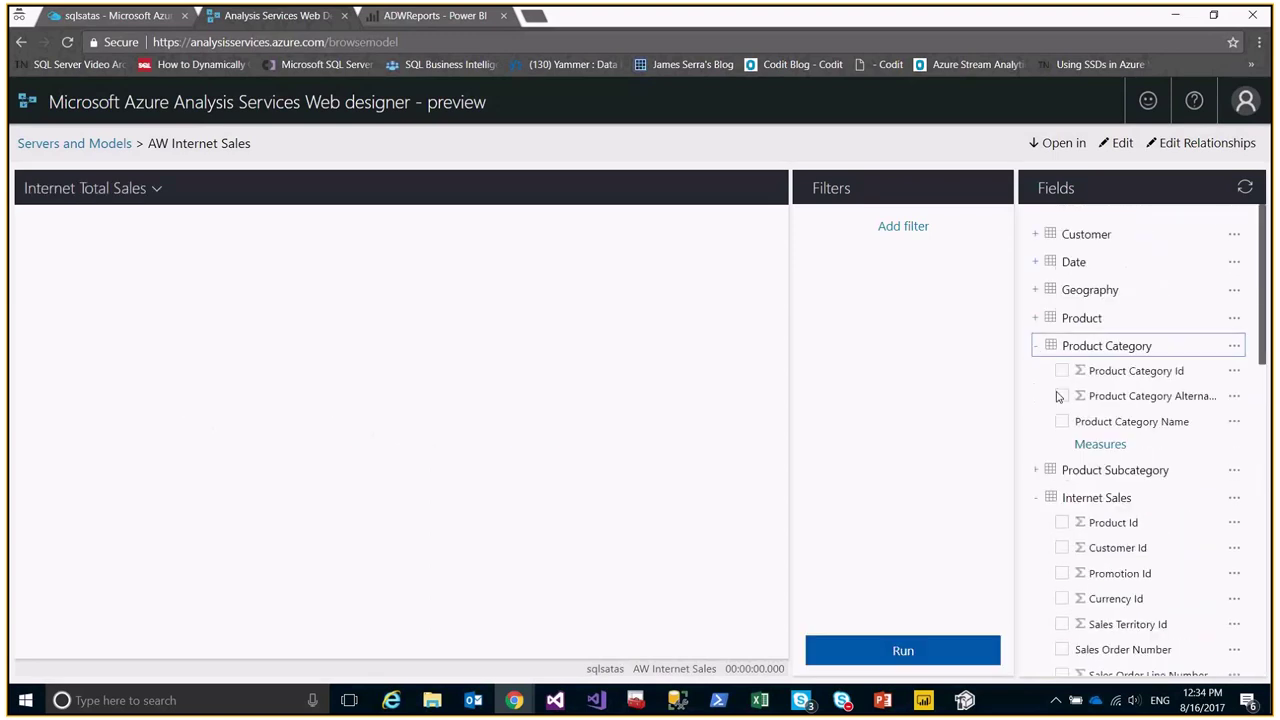
click(1062, 421)
click(930, 650)
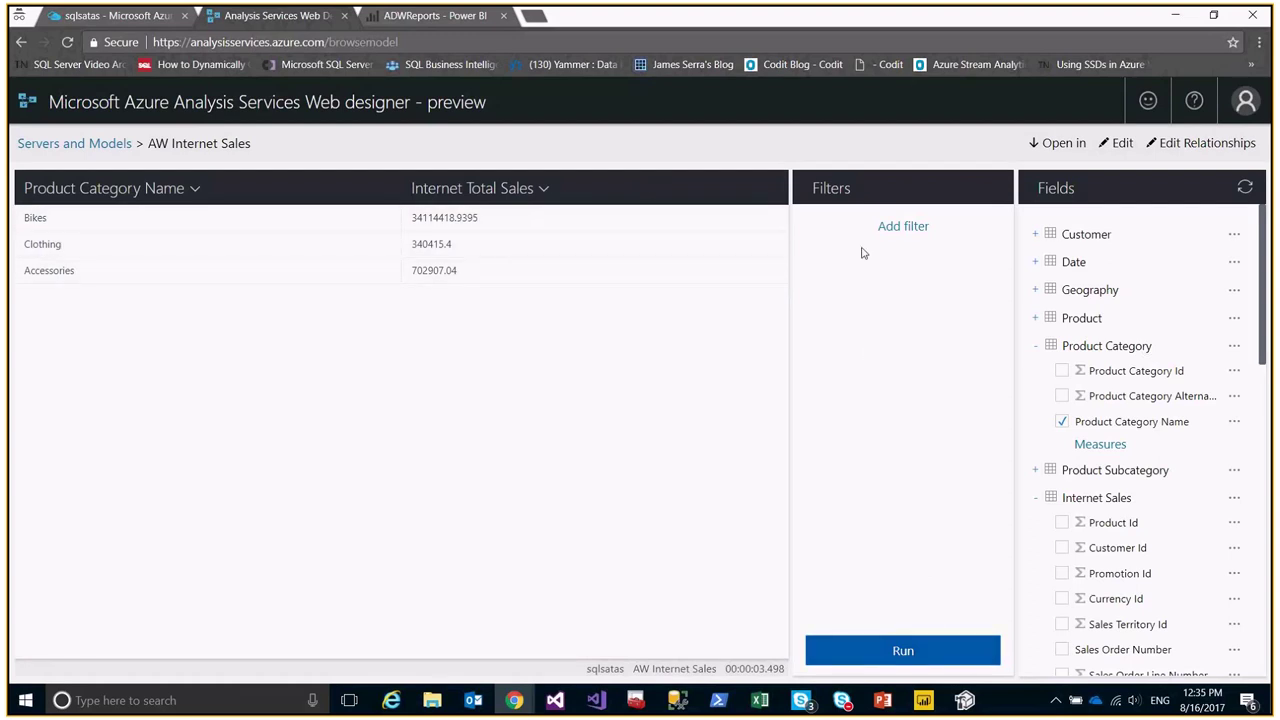
click(1057, 141)
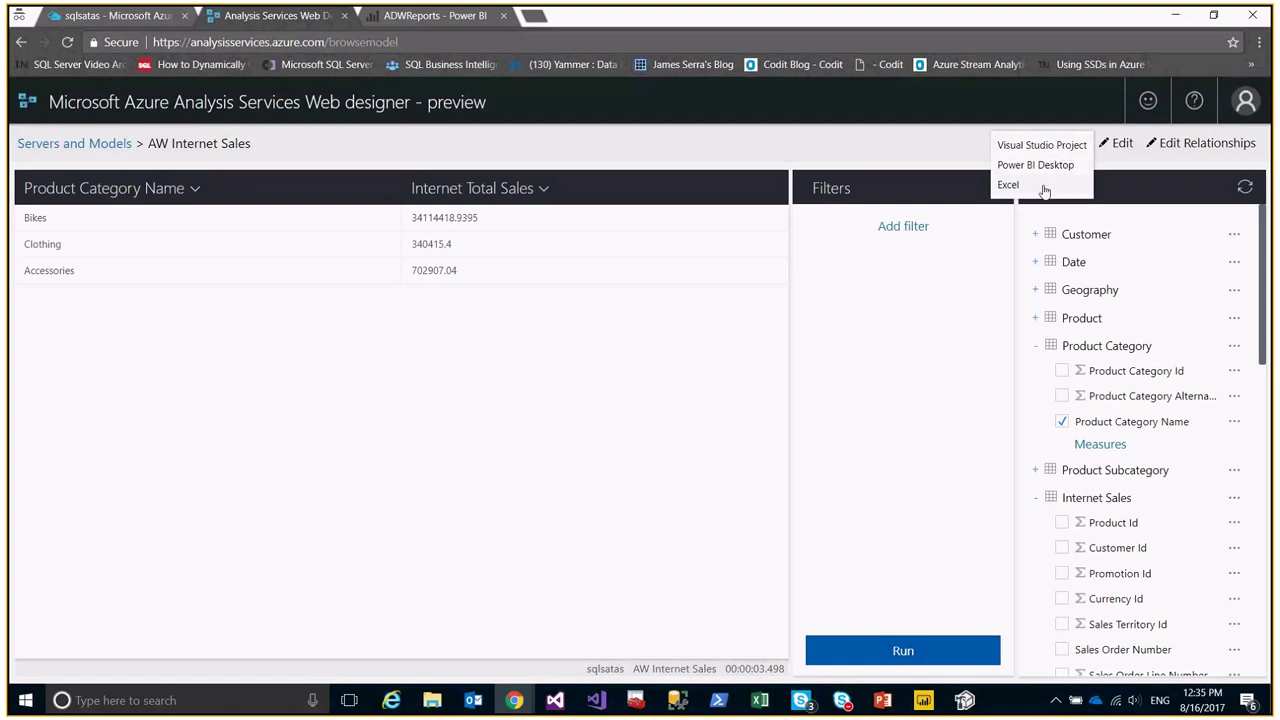
Inspect the Product–Subcategory and Internet Sales–Customer/Product relationships, then collapse Product Category.
click(923, 330)
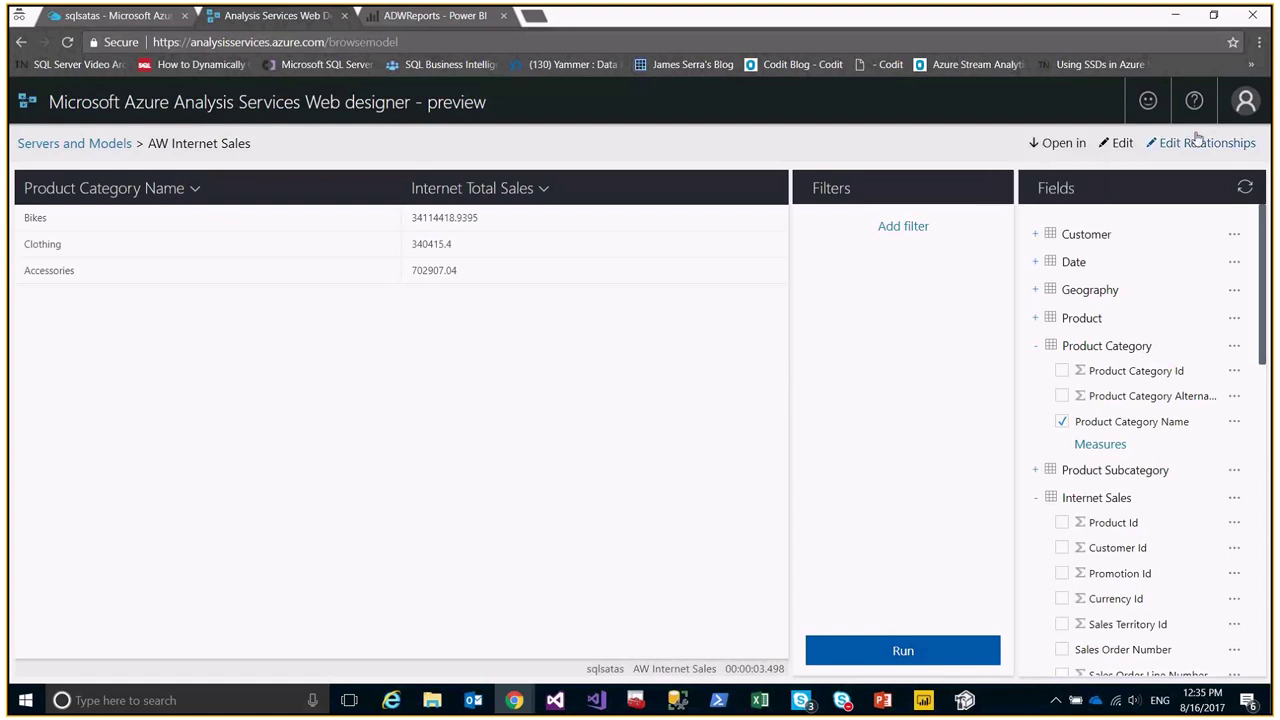
click(1197, 140)
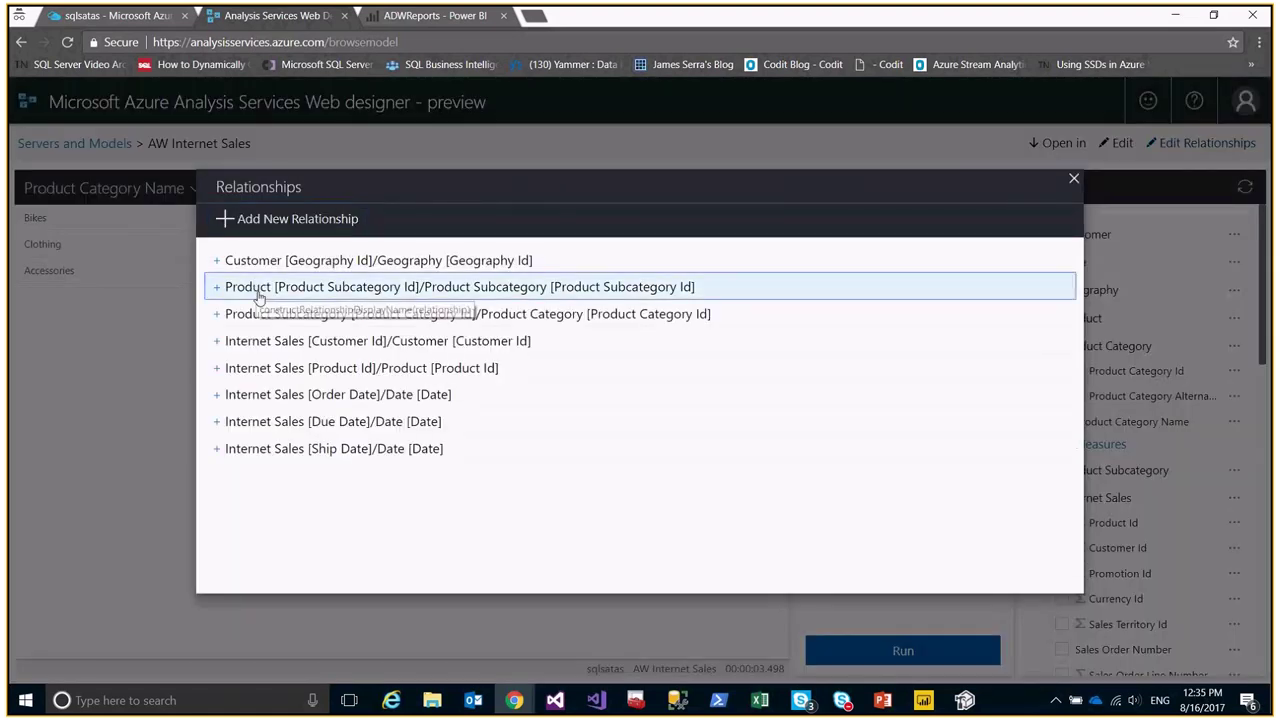
click(258, 290)
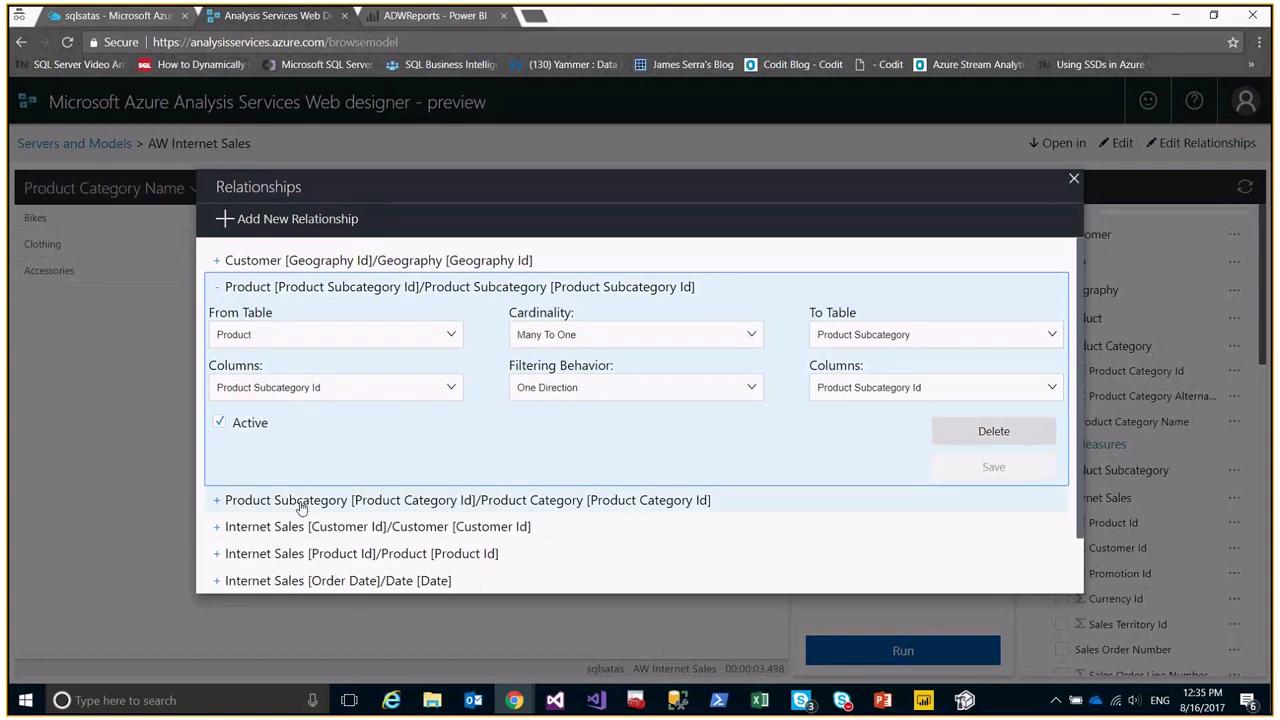
click(300, 526)
click(314, 556)
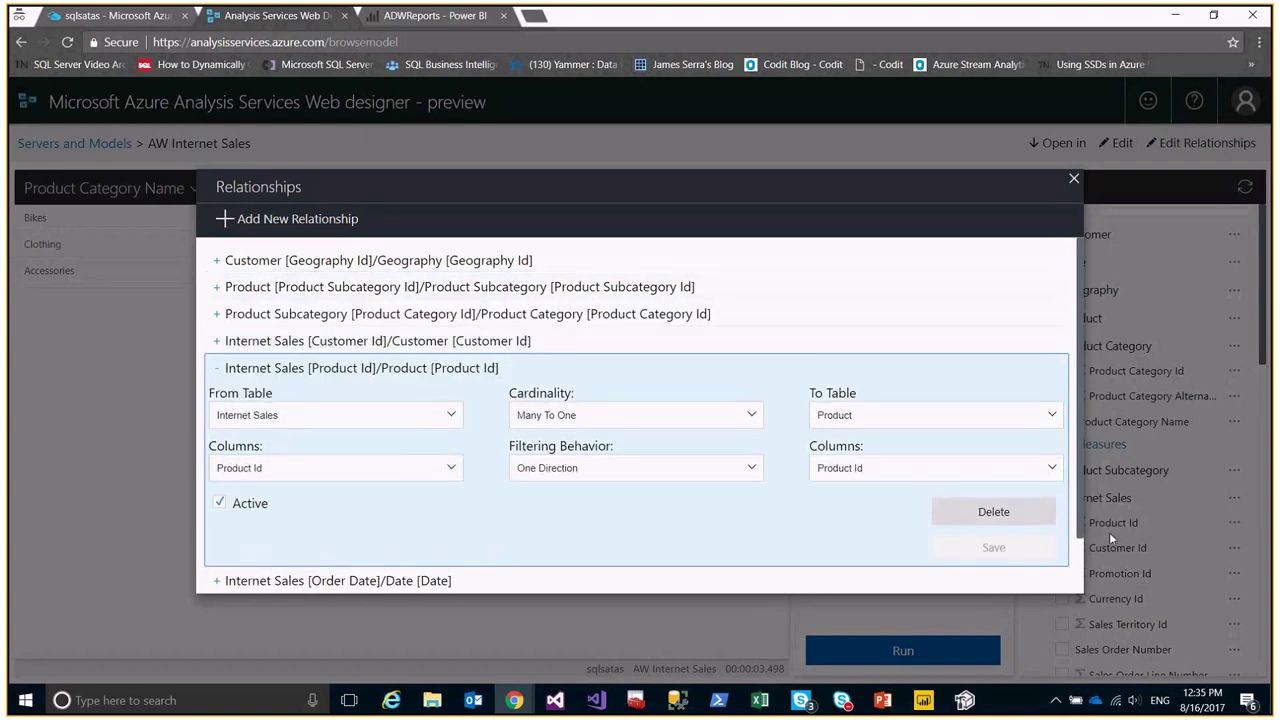
click(1074, 179)
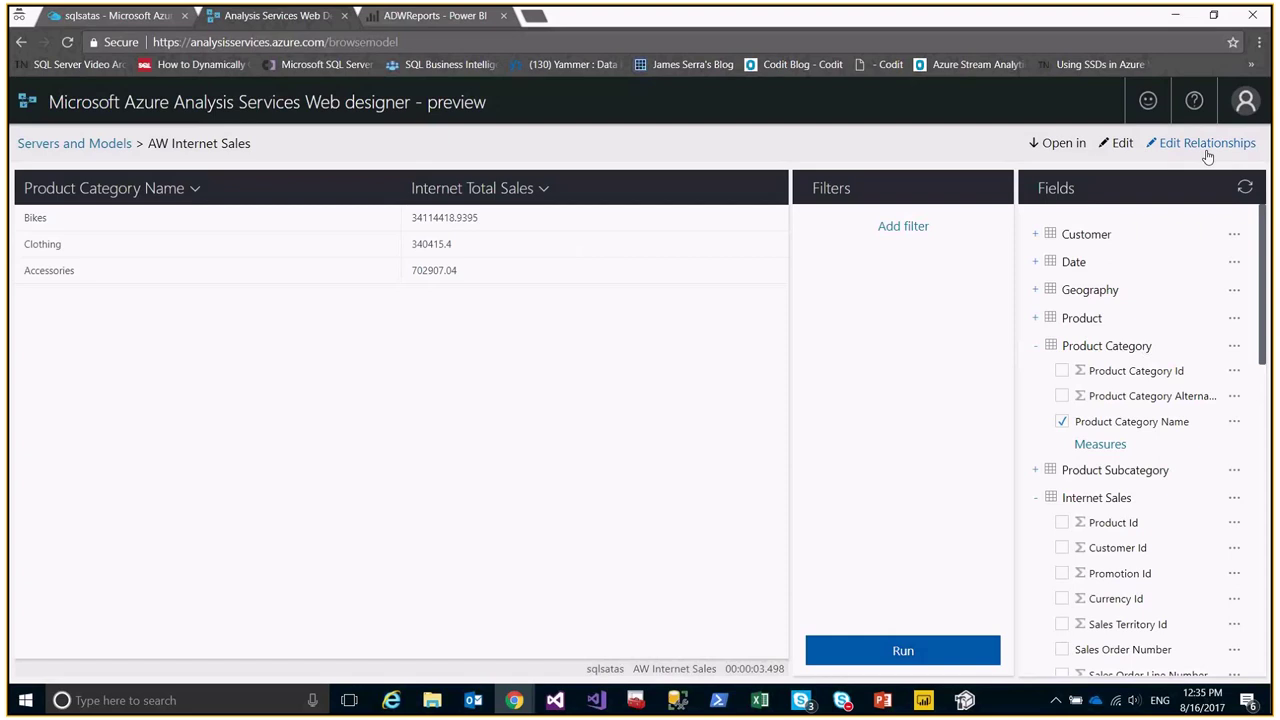
click(1036, 345)
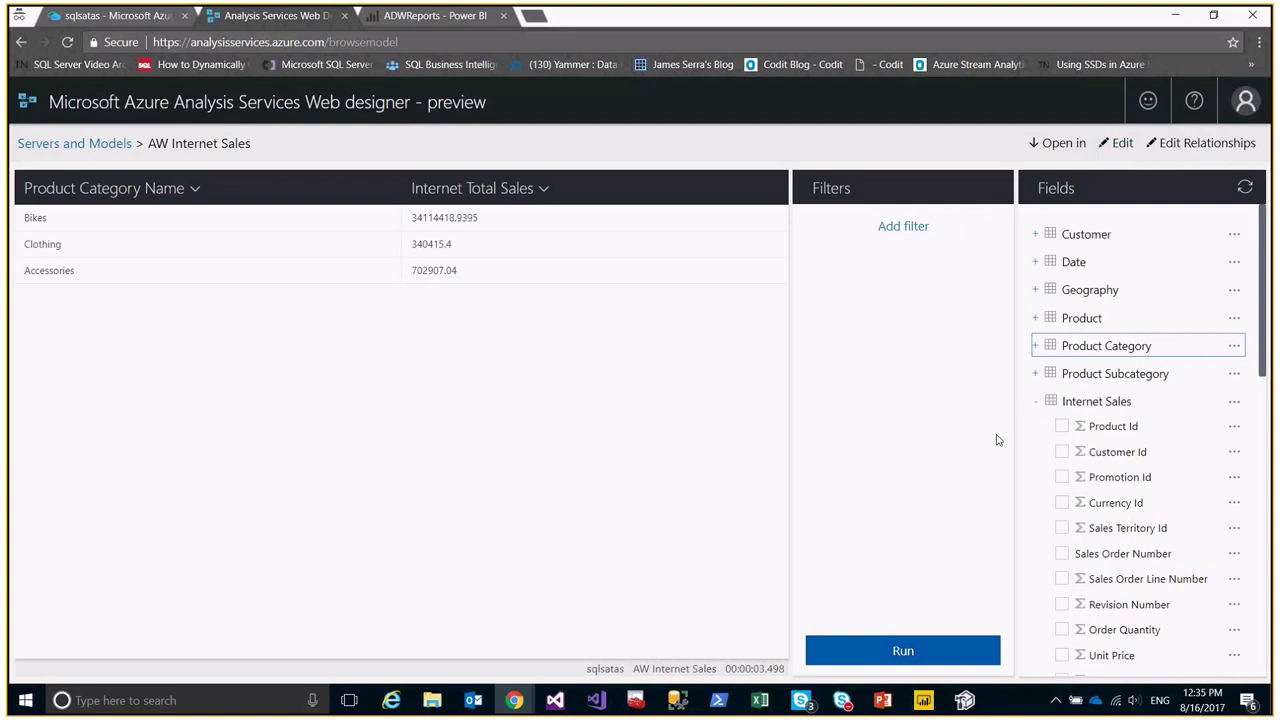
Open the model JSON and inspect compatibility level 1200 and the SqlServer annotation.
click(1038, 403)
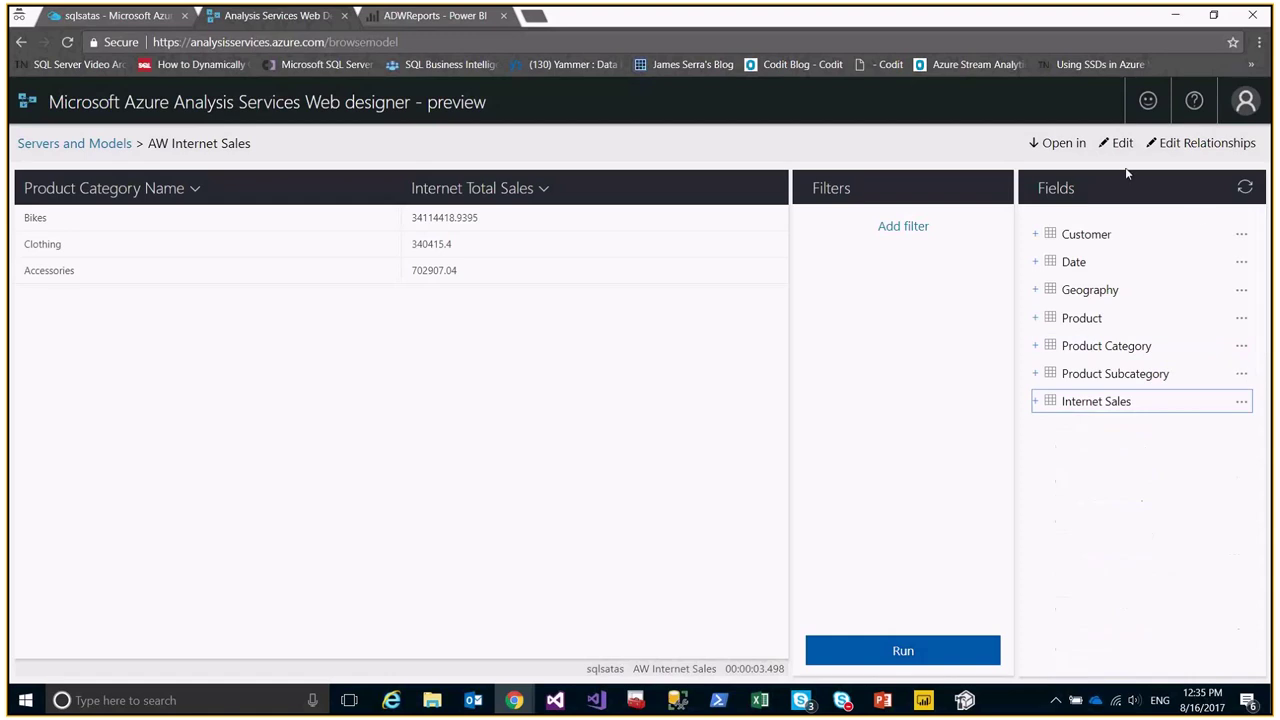
click(1122, 147)
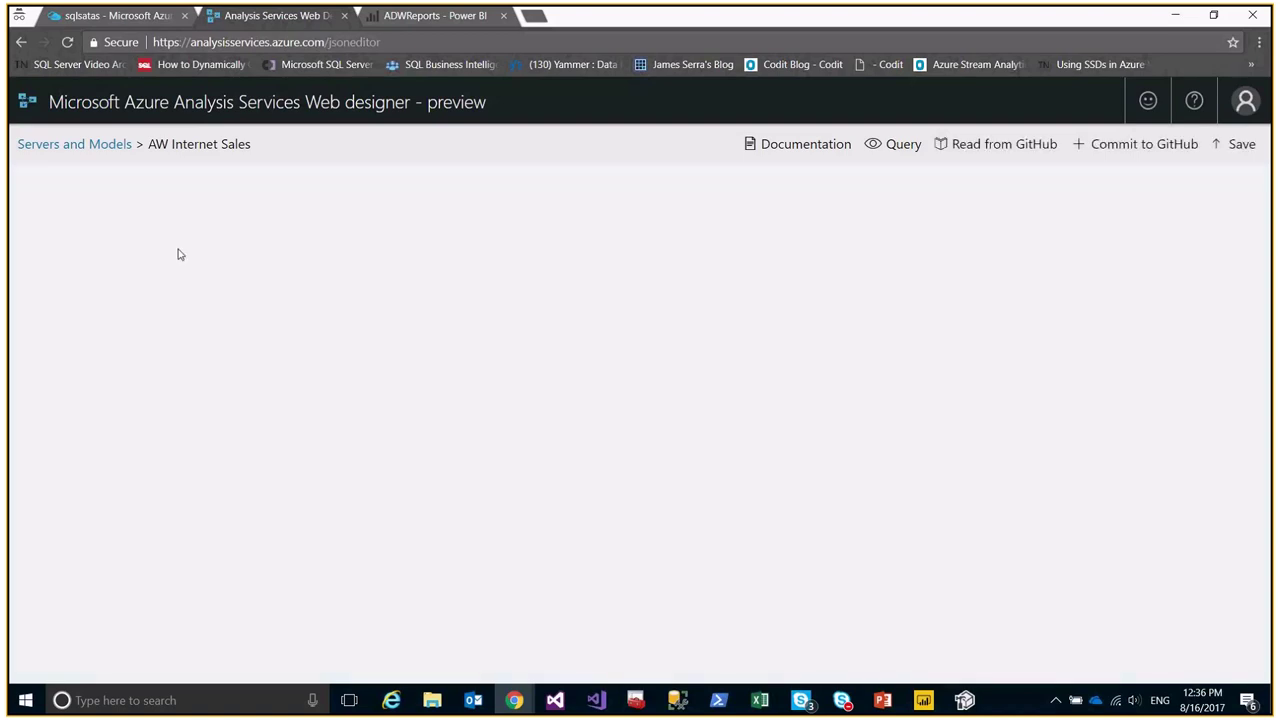
double_click(219, 226)
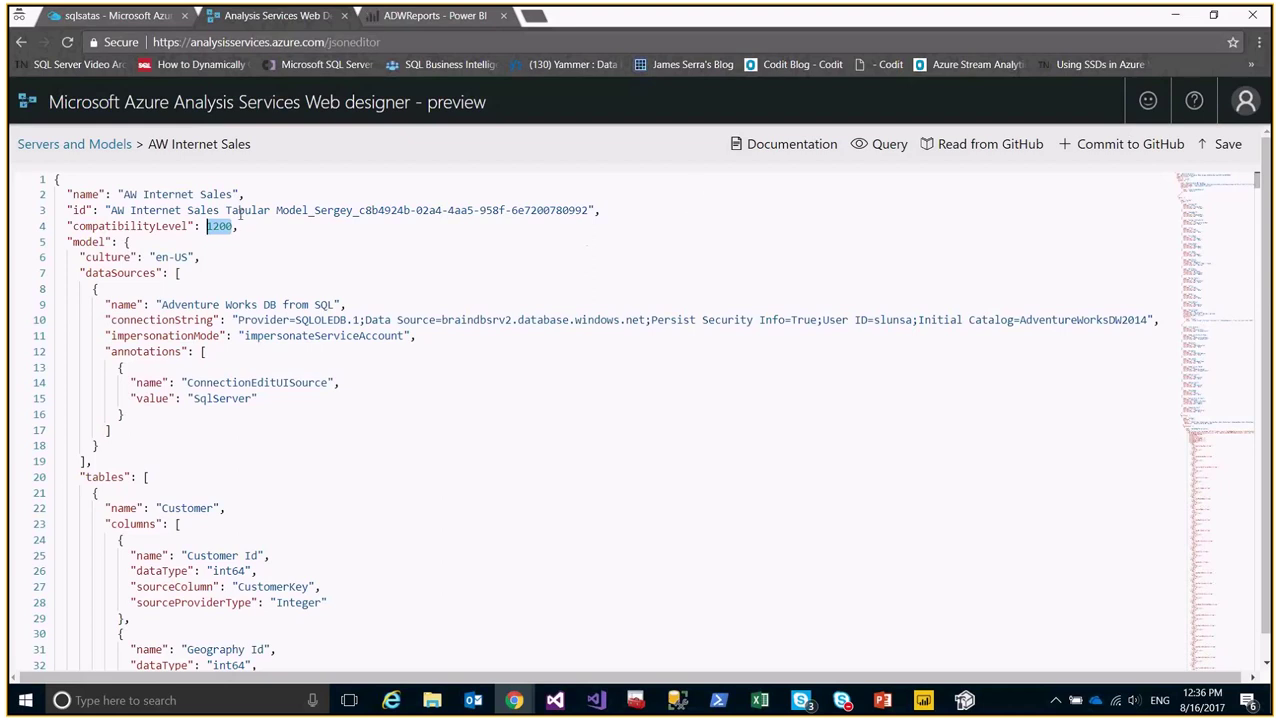
click(242, 226)
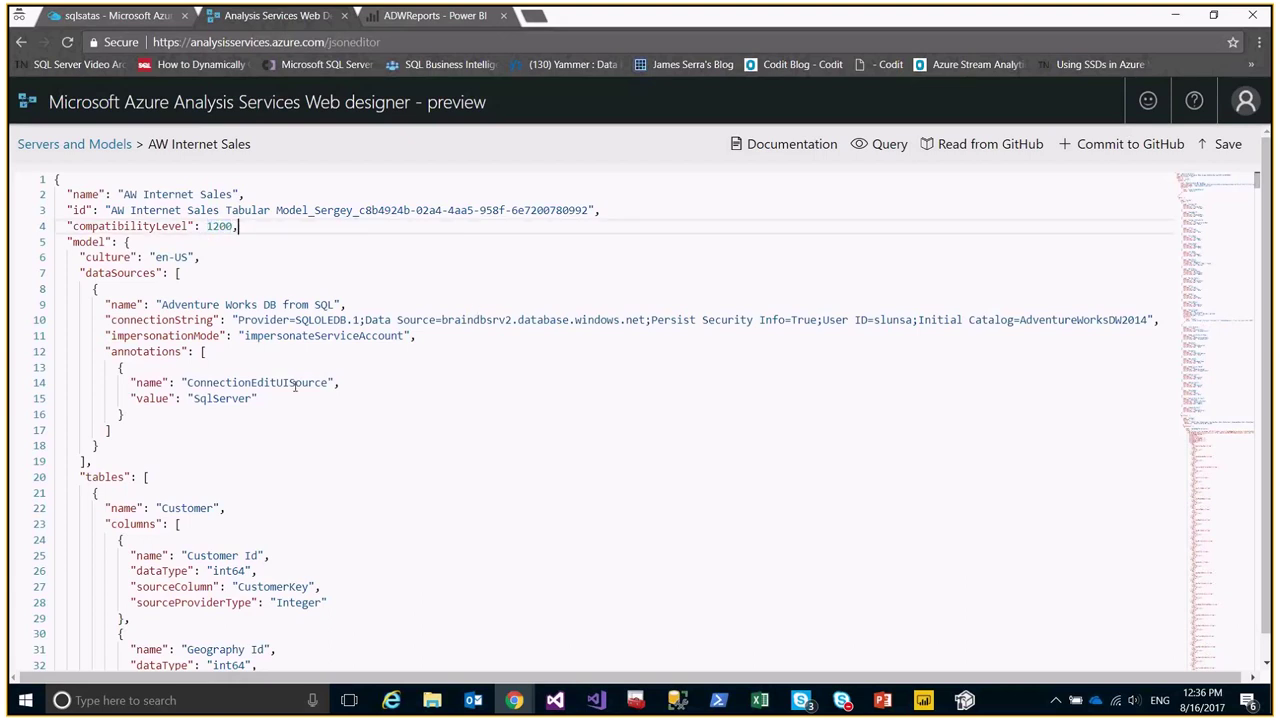
drag(336, 384, 343, 398)
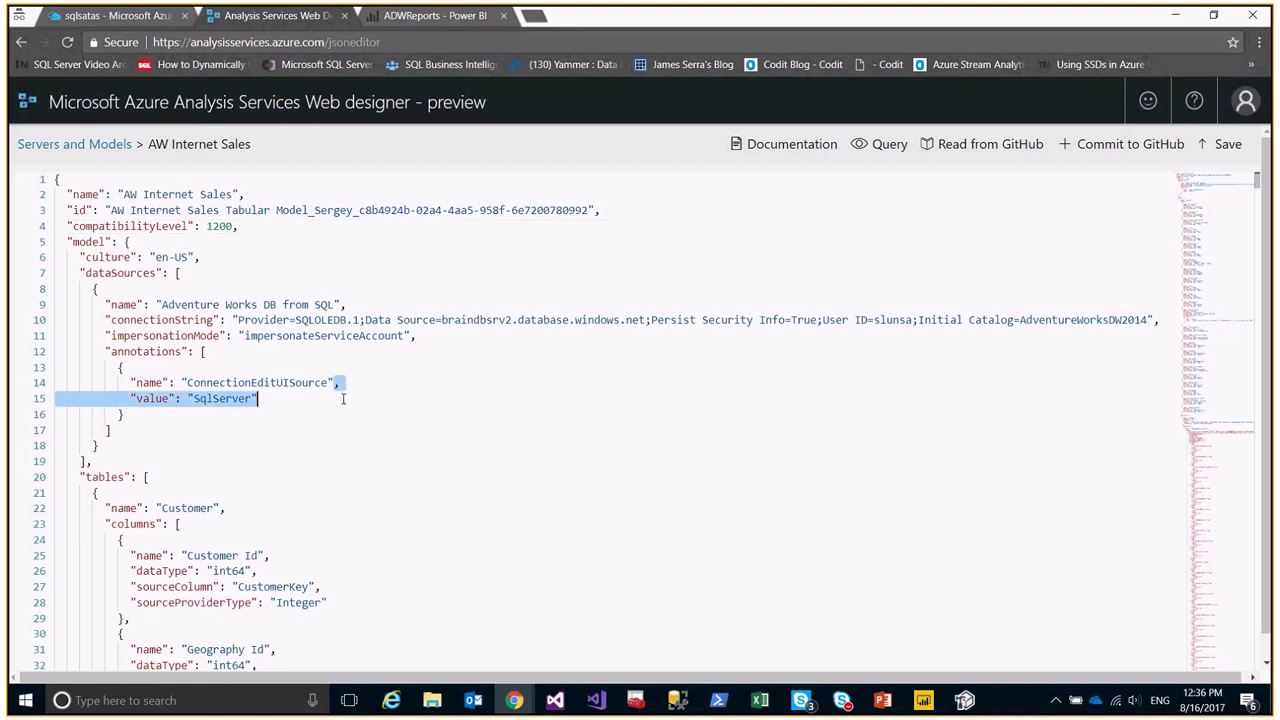
scroll(343, 398, down, 10)
scroll(349, 349, up, 10)
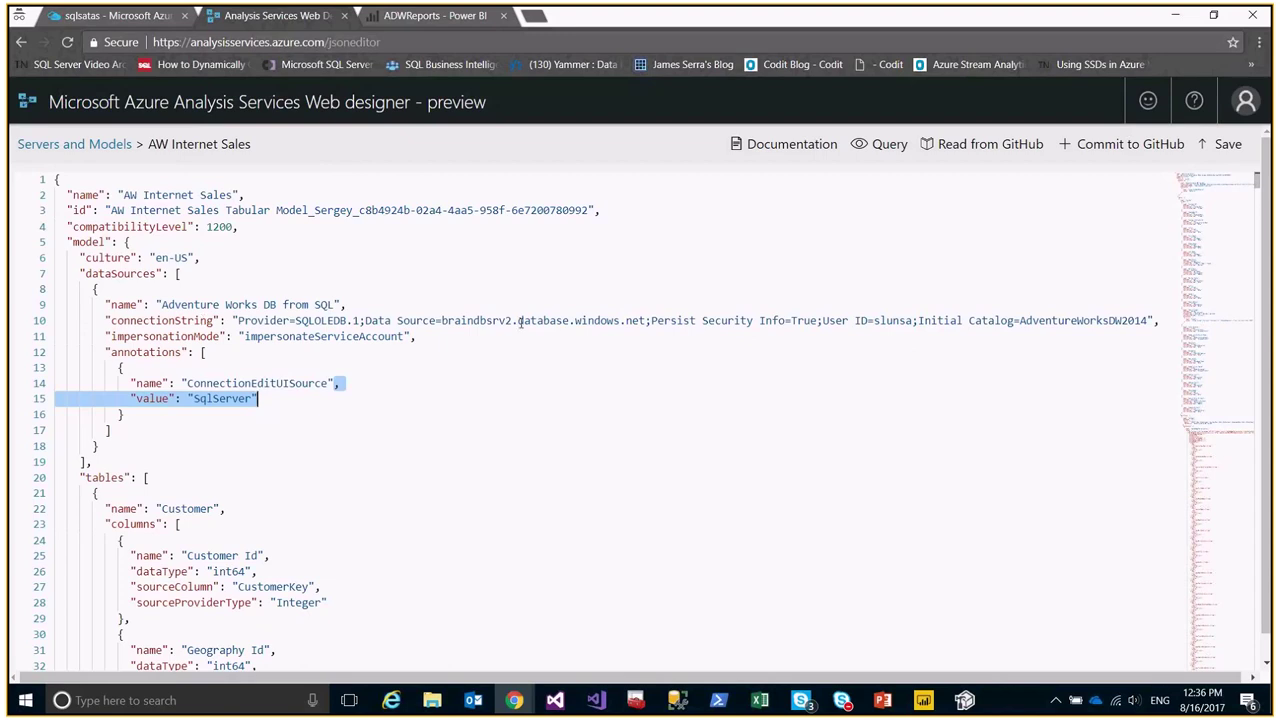
click(80, 181)
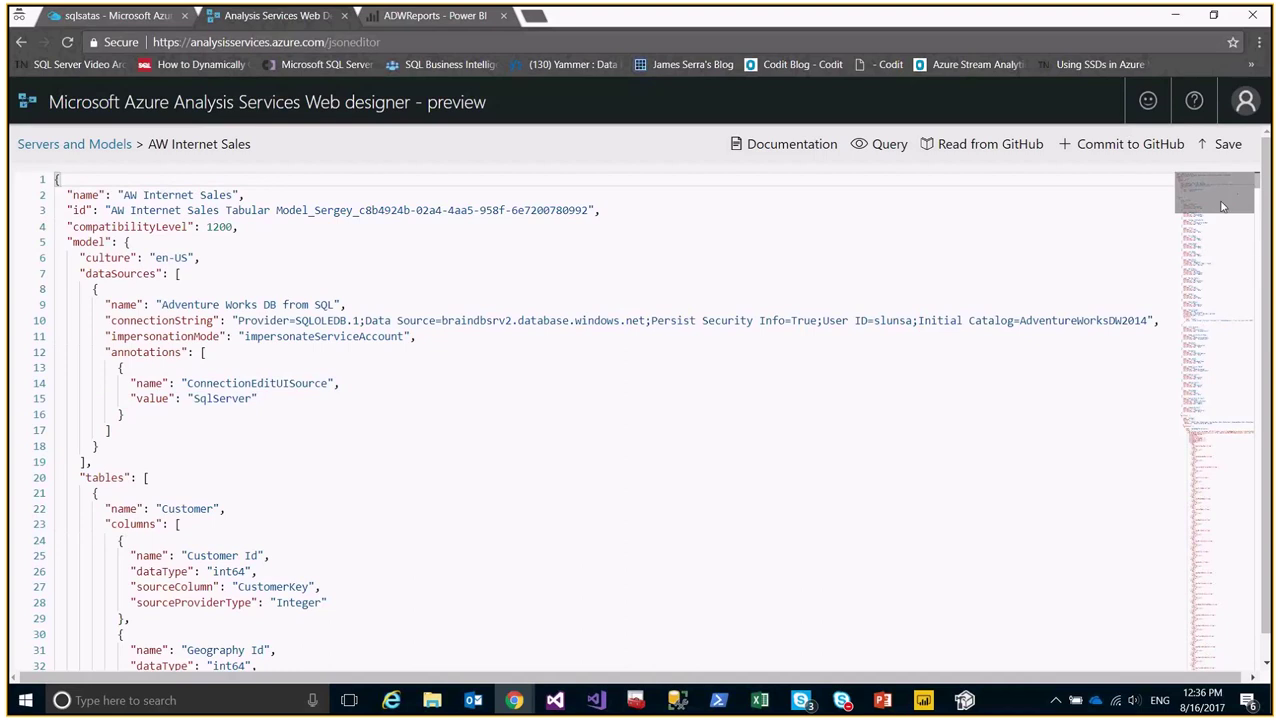
Scroll the JSON to the Product Category table near line 4350 and begin a GitHub commit.
drag(1214, 193, 1221, 221)
drag(1218, 222, 1204, 505)
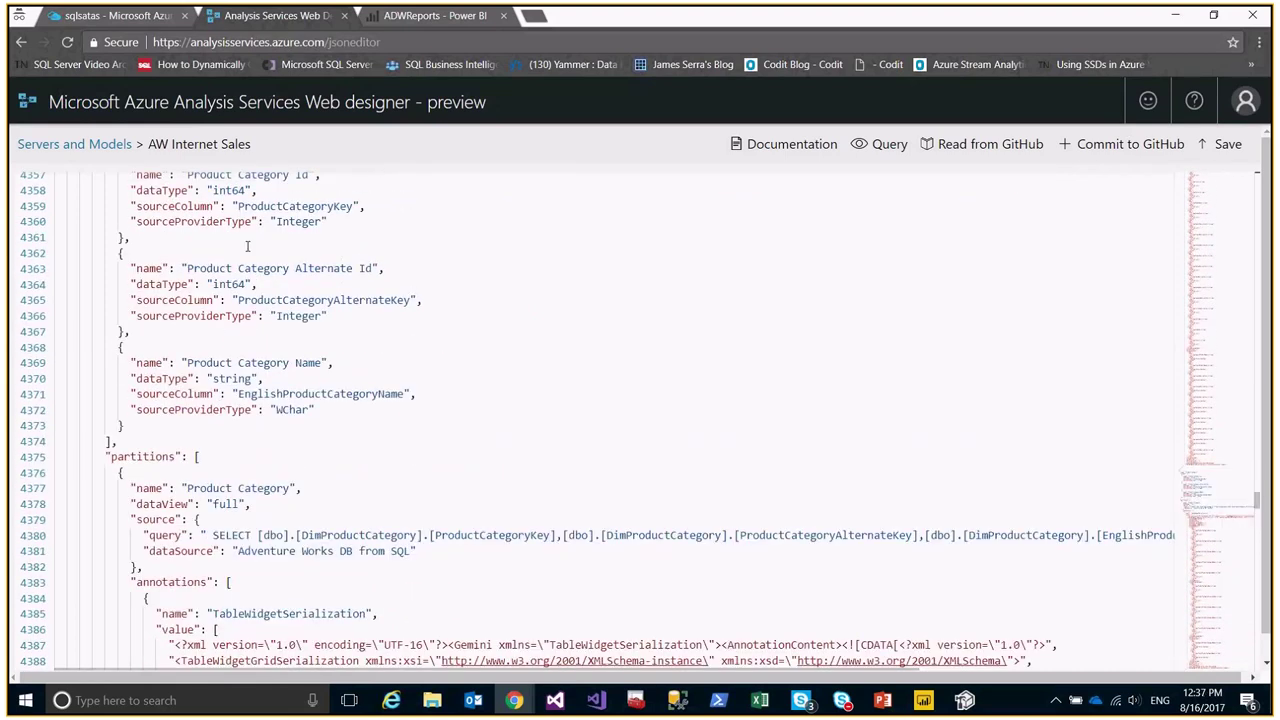
scroll(820, 262, up, 3)
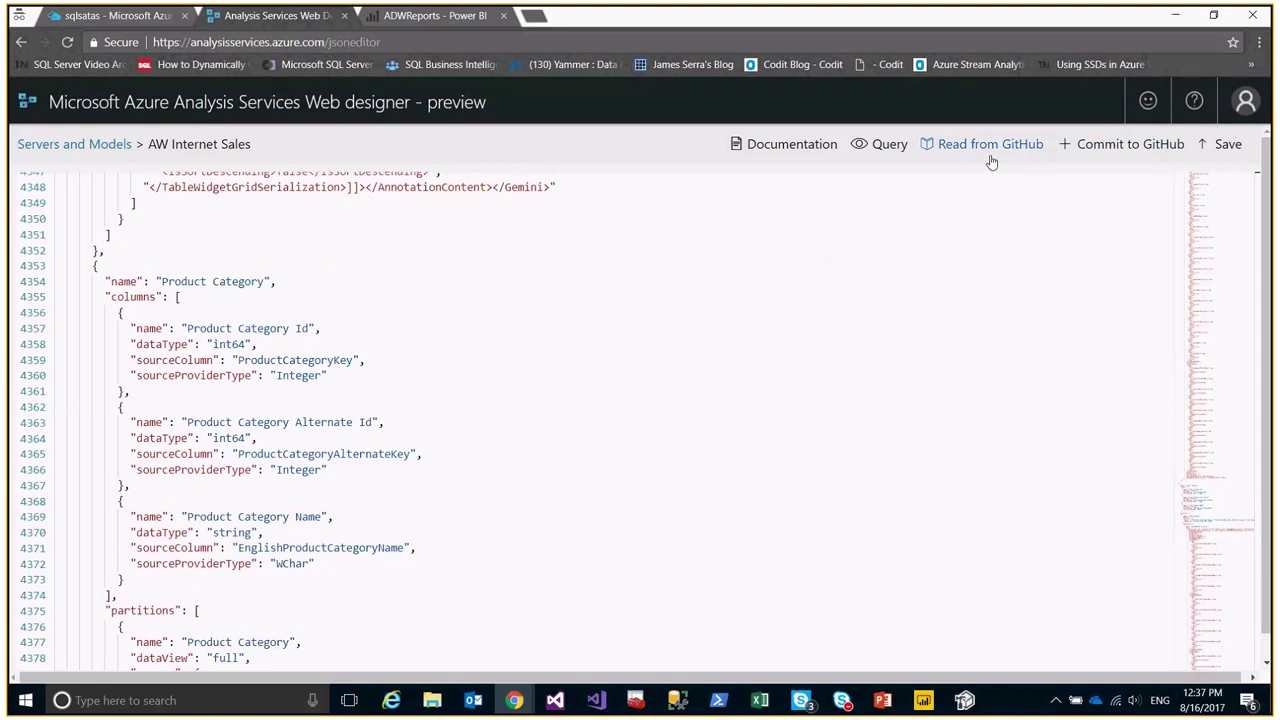
click(1133, 153)
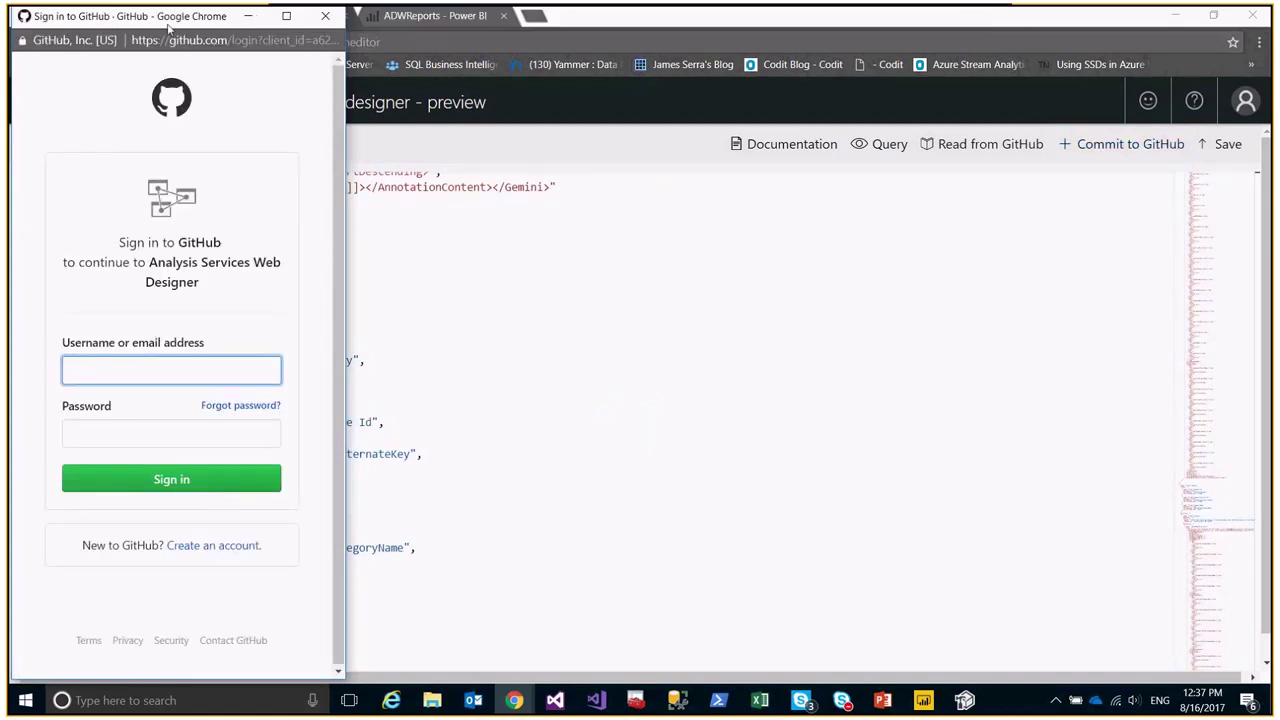
drag(155, 14, 463, 62)
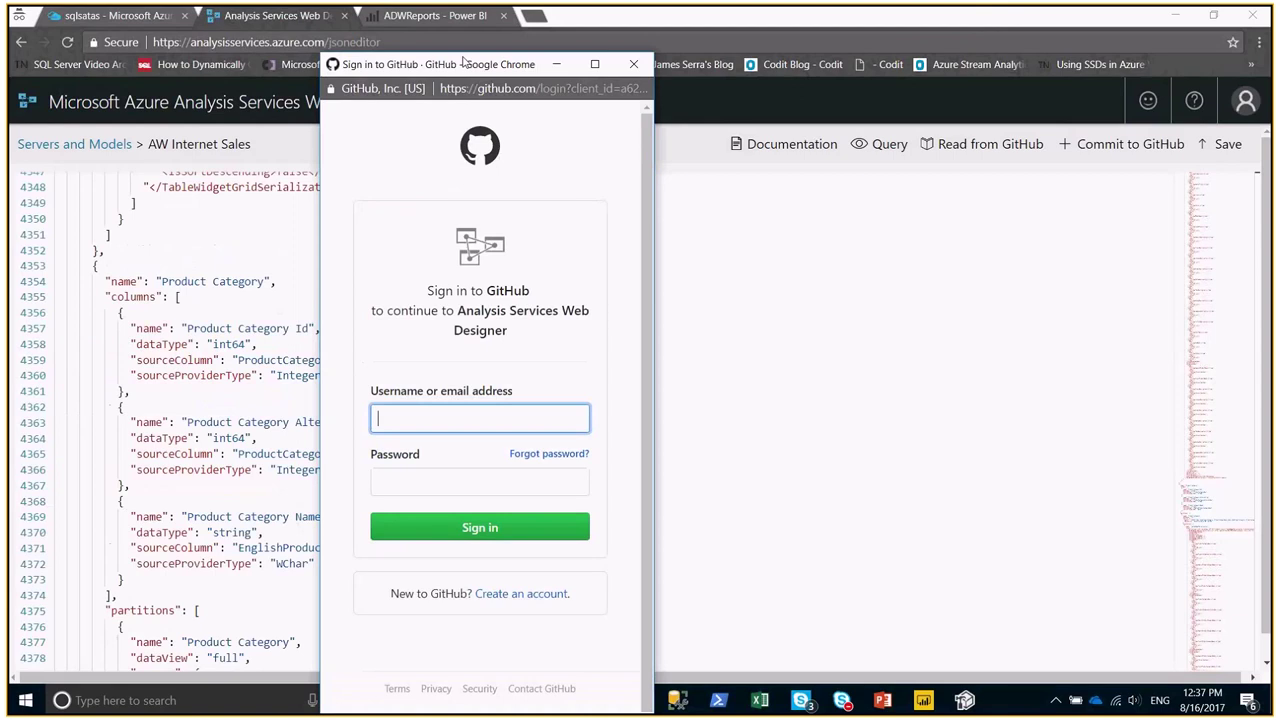
click(633, 63)
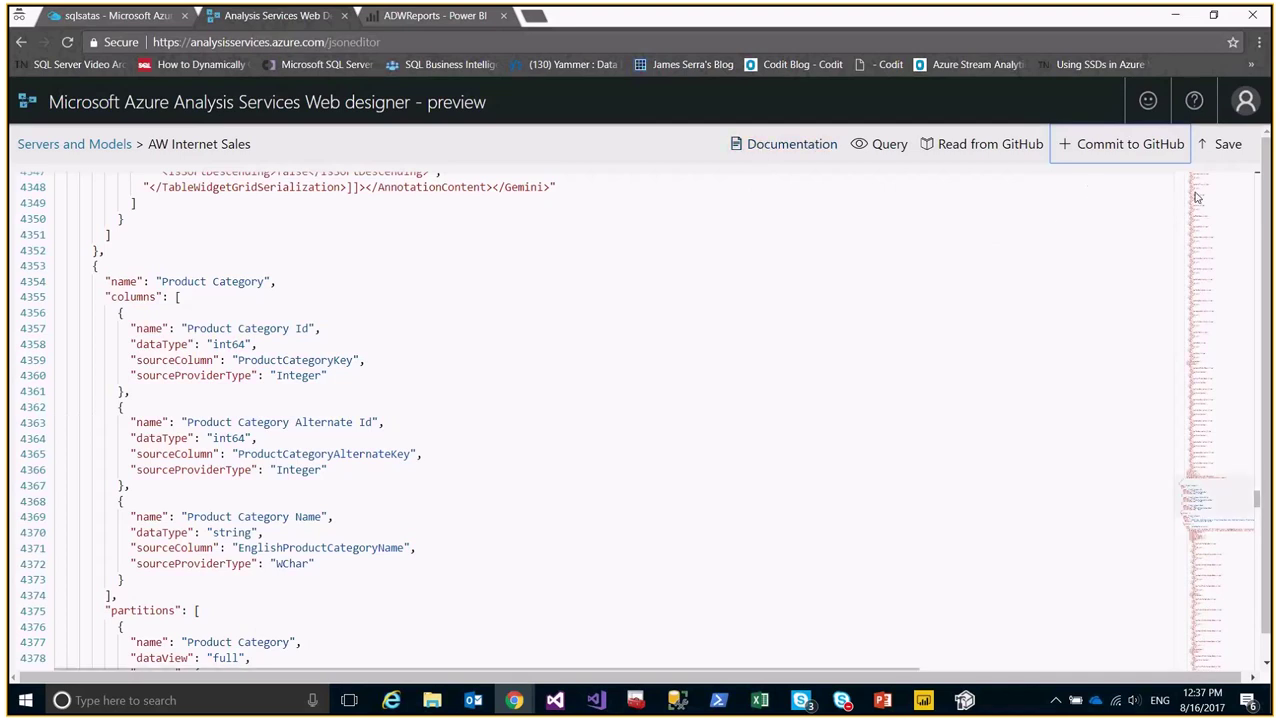
click(220, 470)
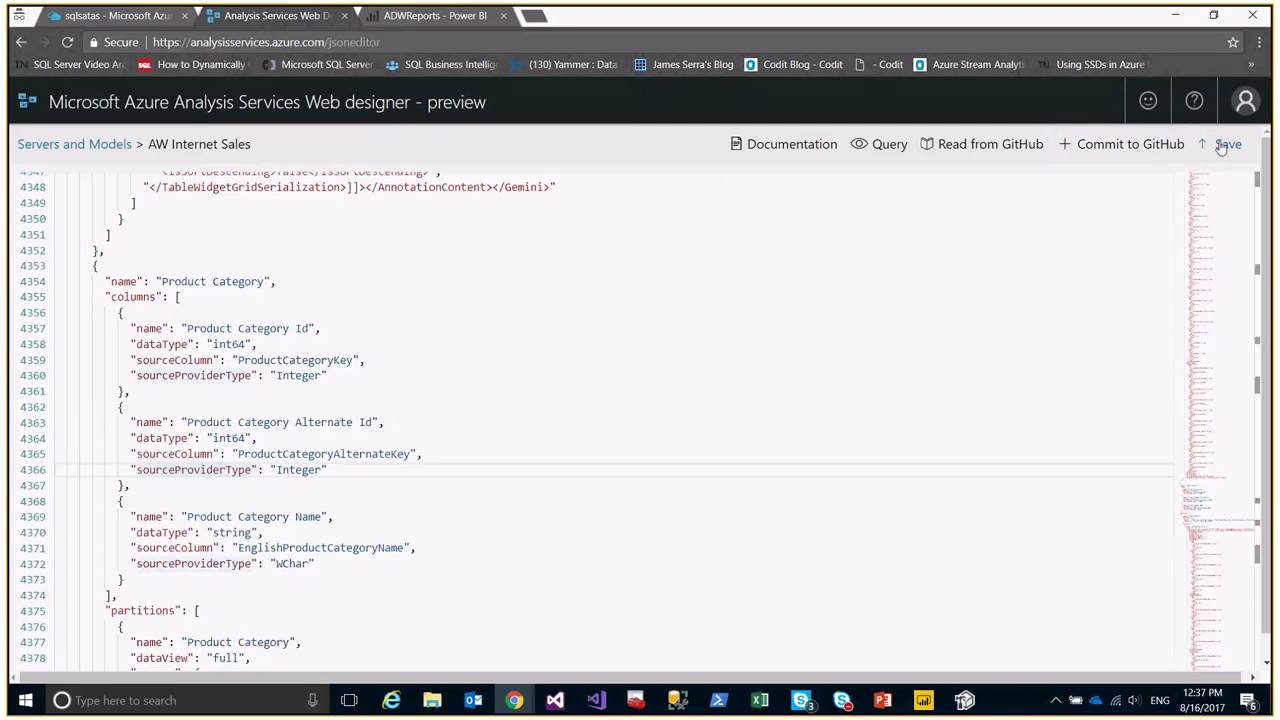
In the query view, add Customer Id from Internet Sales and open its measures list.
click(888, 148)
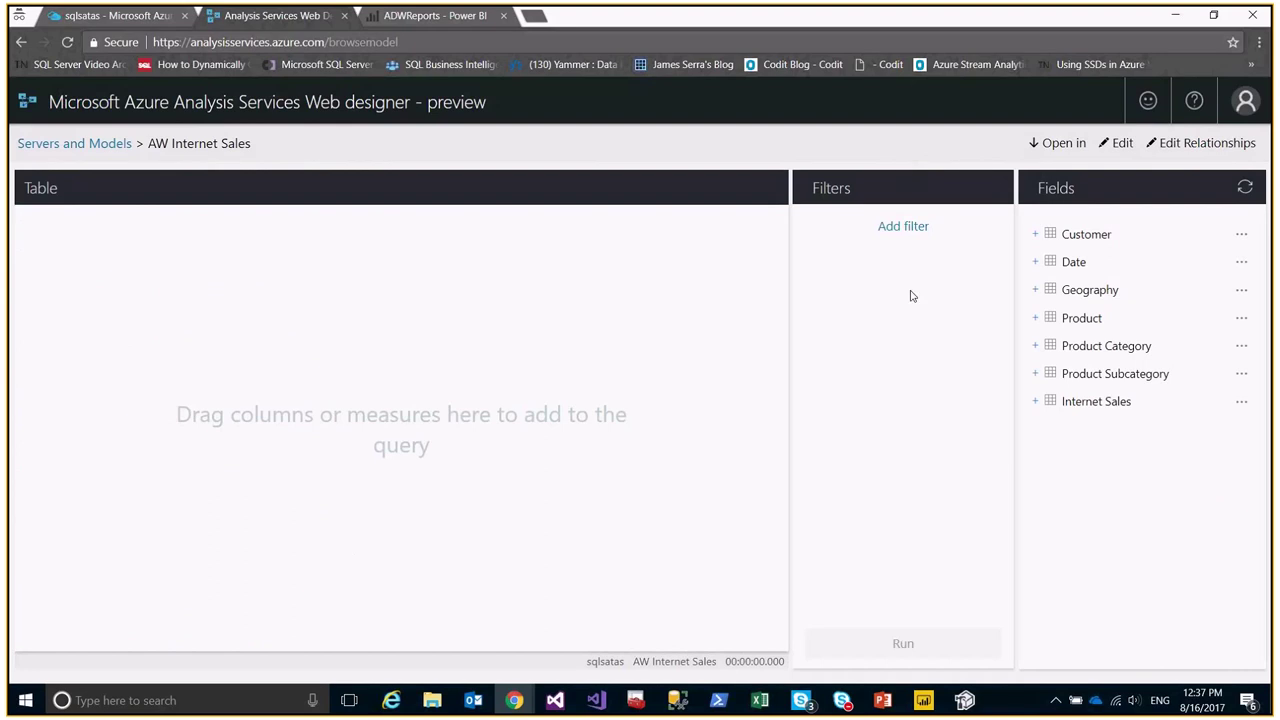
click(1035, 401)
click(1234, 401)
click(1098, 454)
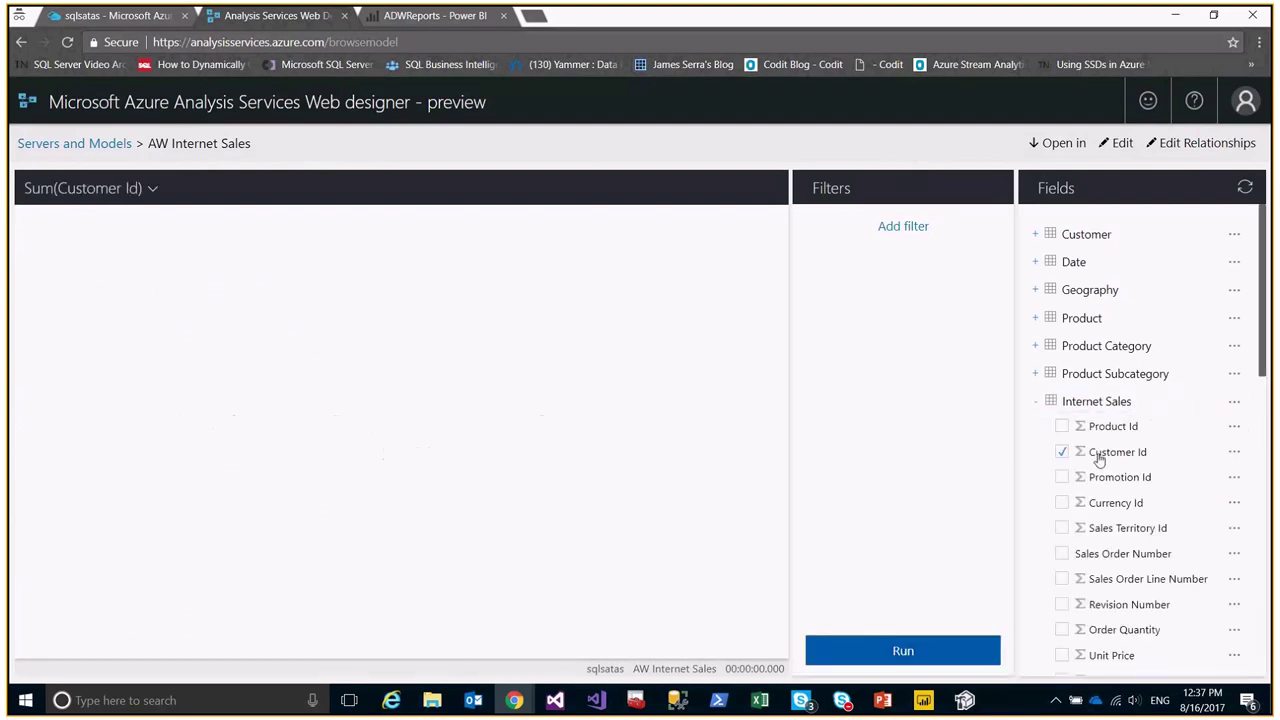
scroll(1155, 372, down, 3)
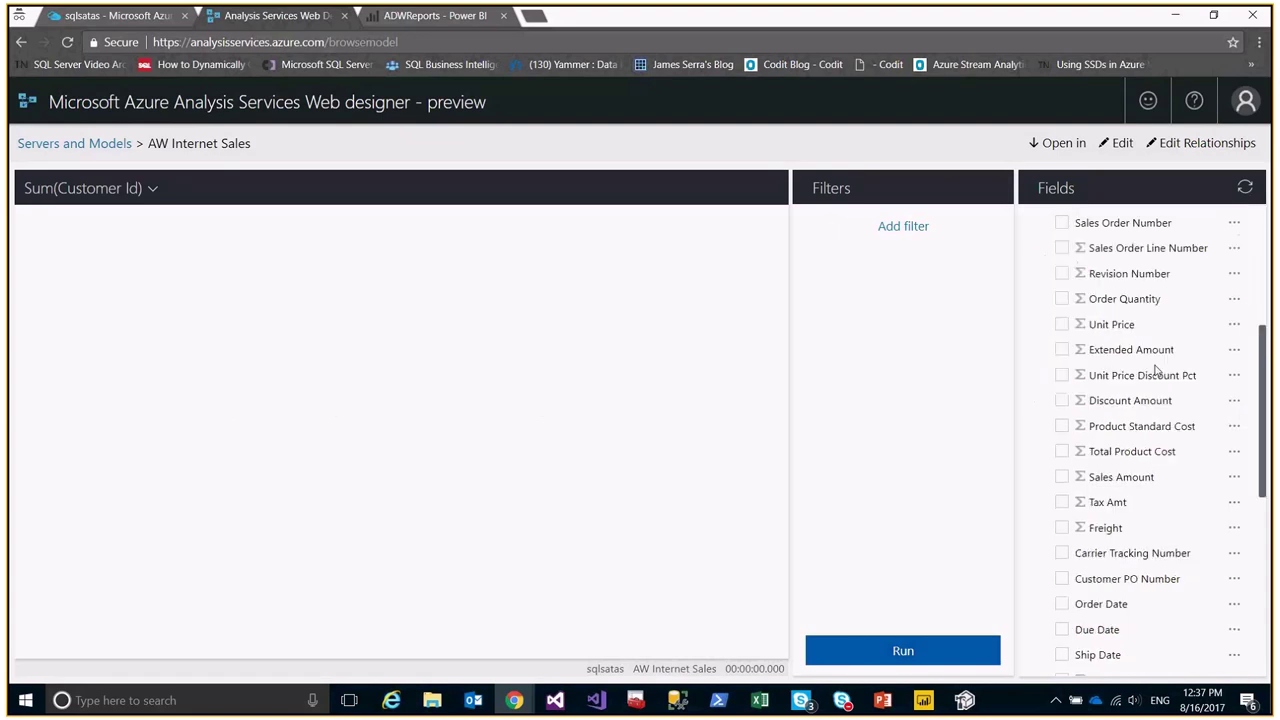
scroll(1152, 370, down, 5)
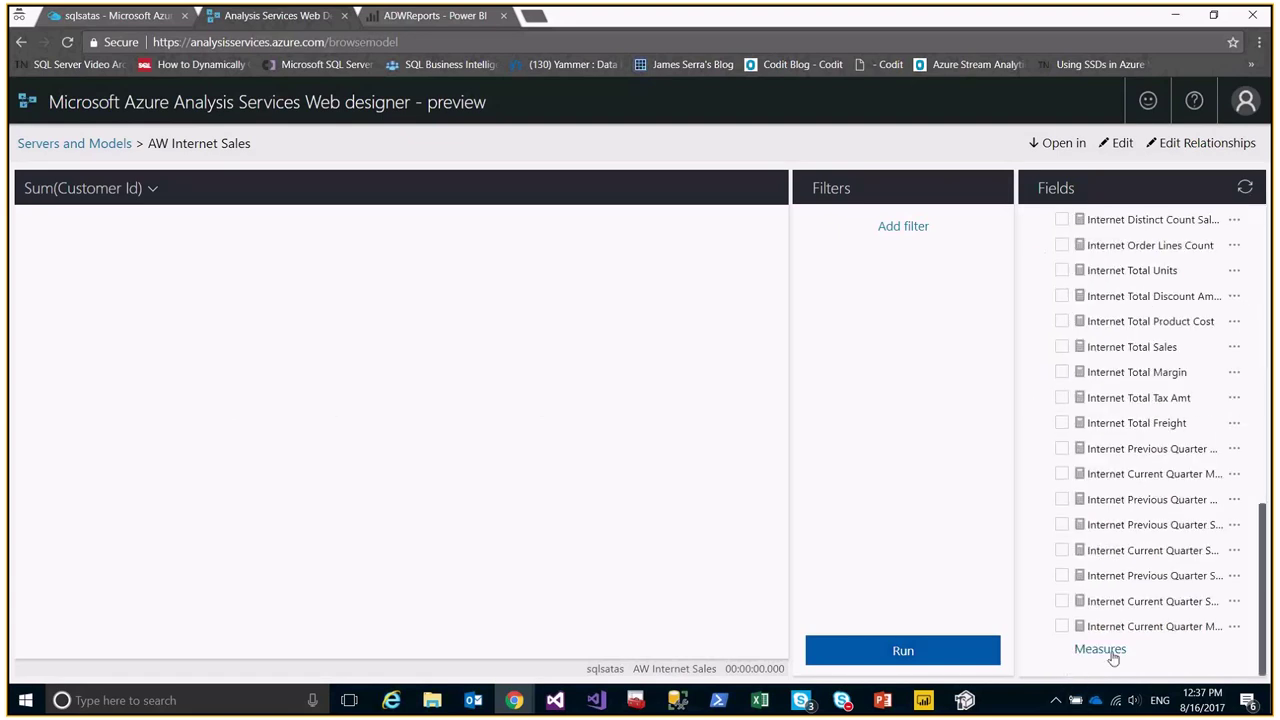
click(1100, 650)
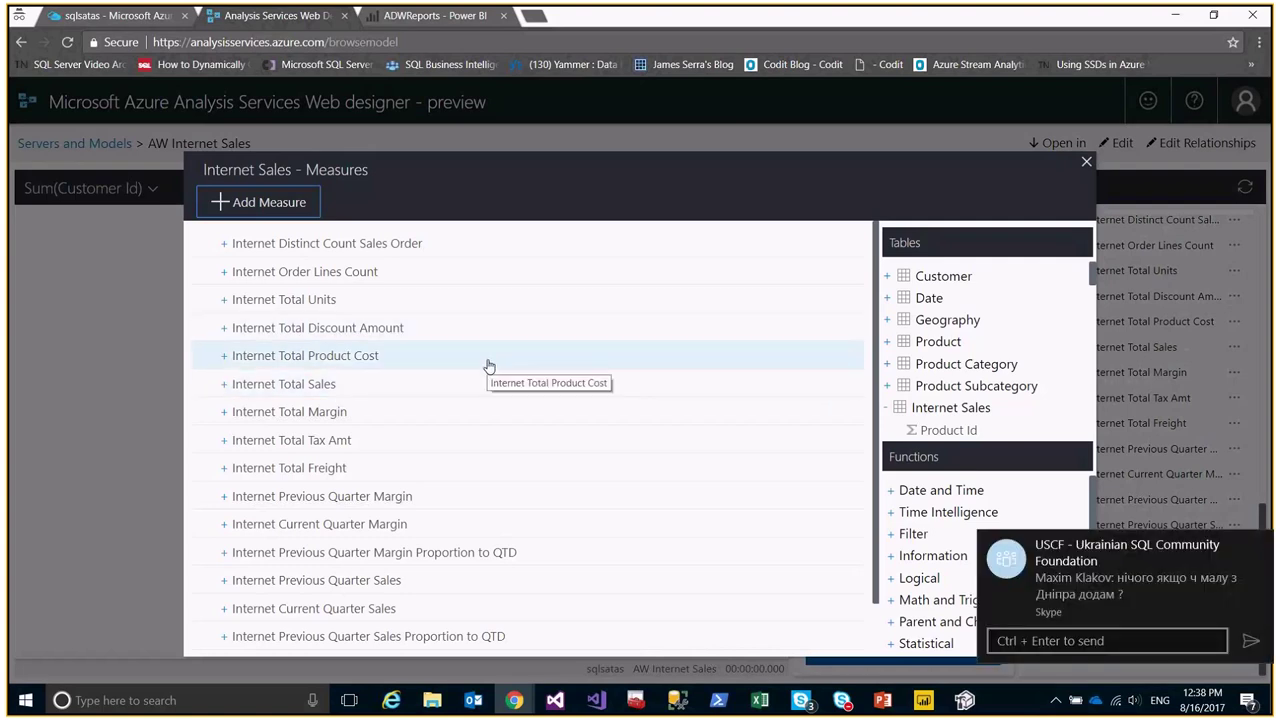
Dismiss the Skype popup and expand the Internet Distinct Count Sales Order formula.
click(1260, 546)
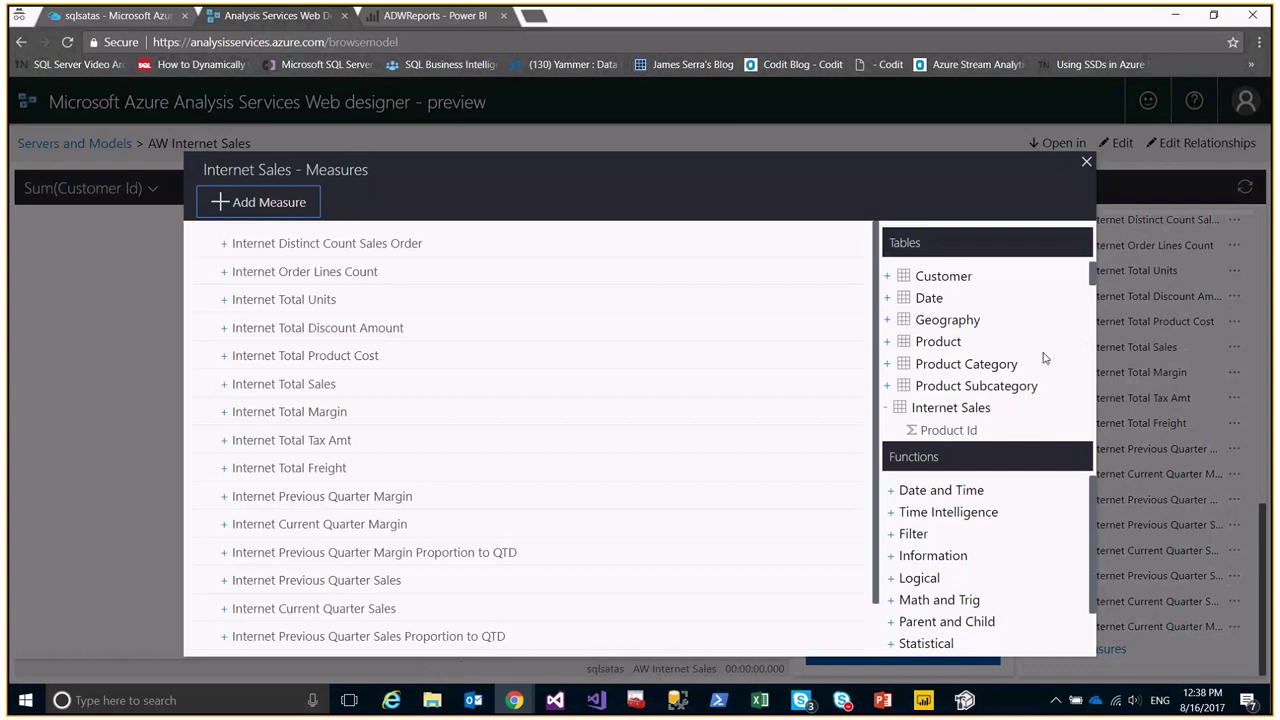
scroll(1022, 352, down, 8)
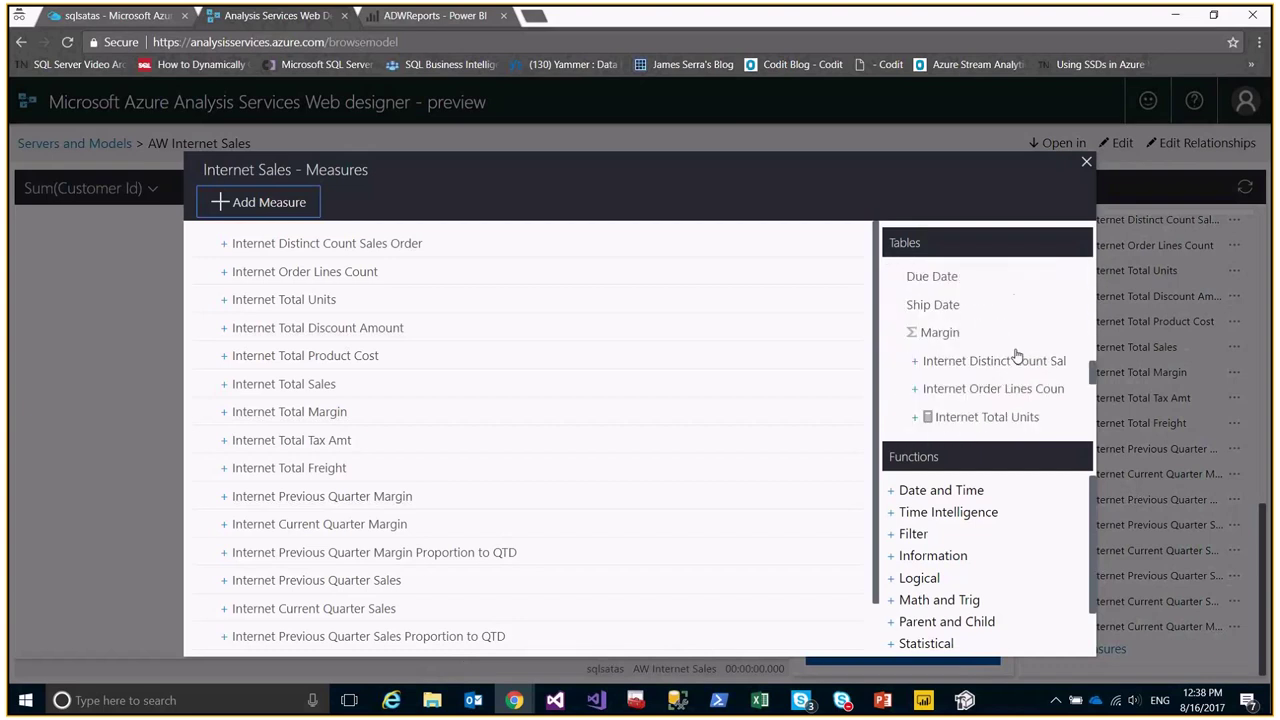
scroll(1017, 355, down, 3)
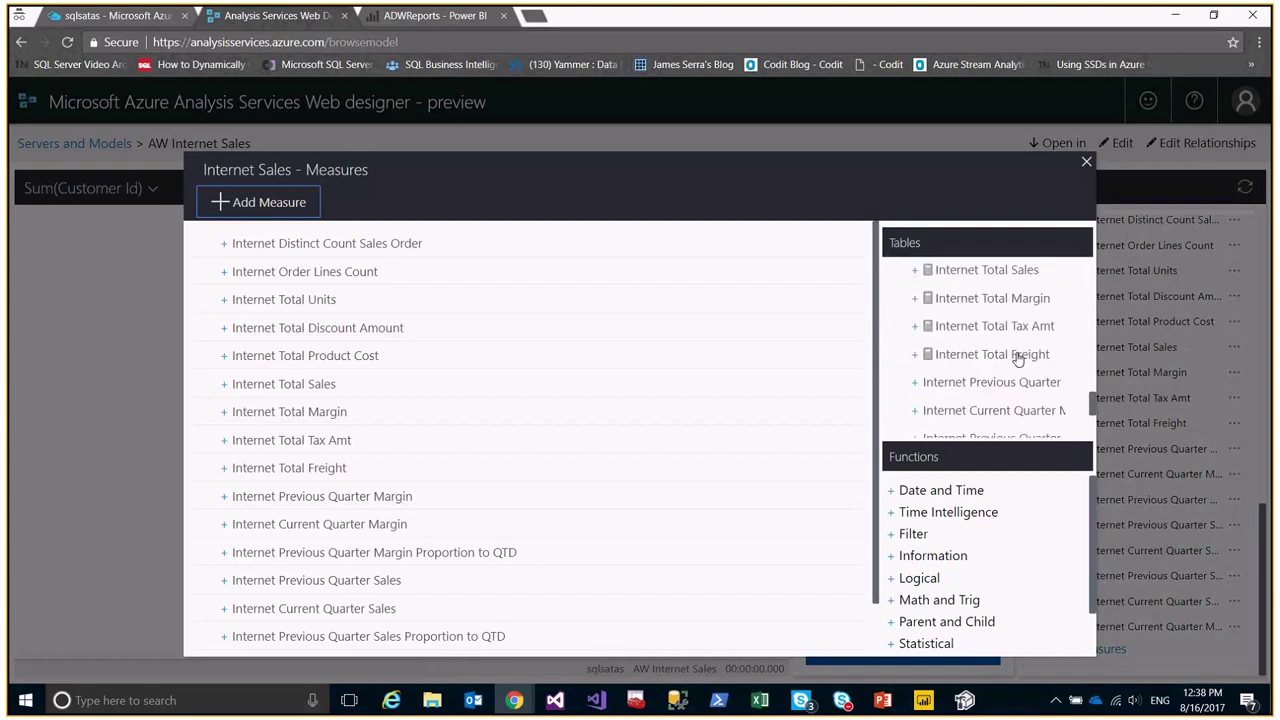
scroll(1017, 357, down, 3)
scroll(925, 545, down, 2)
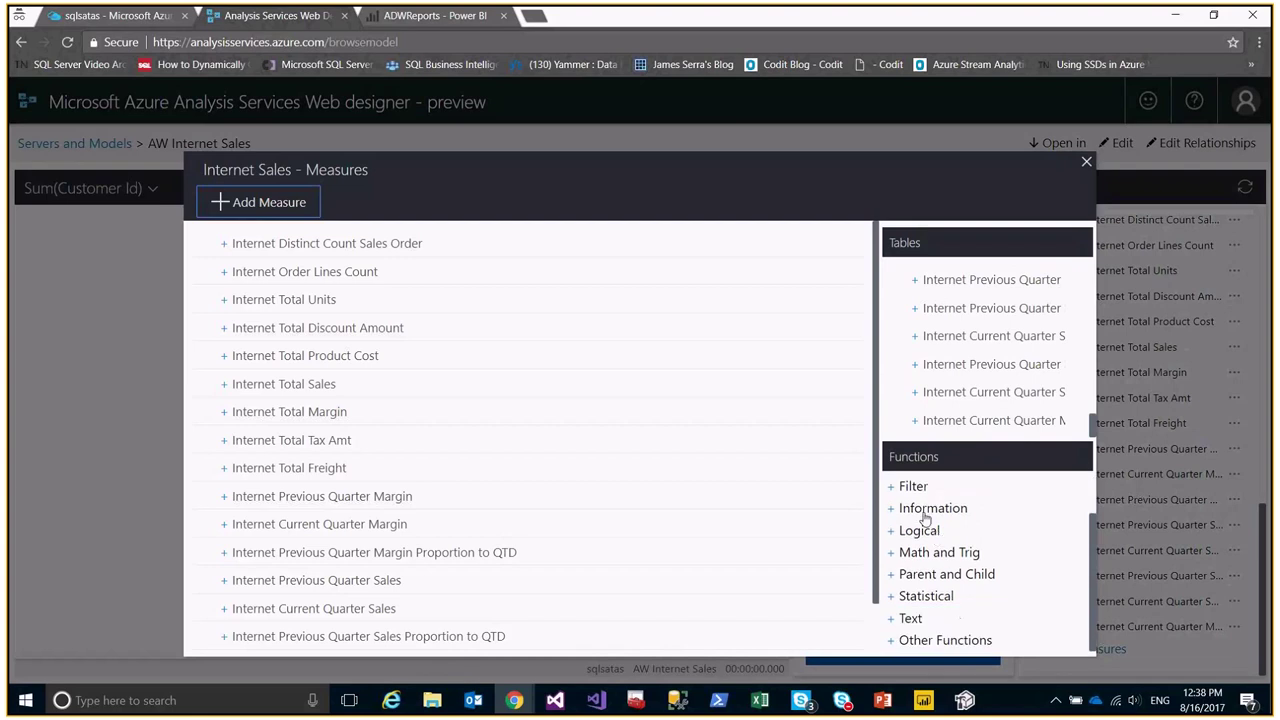
click(249, 250)
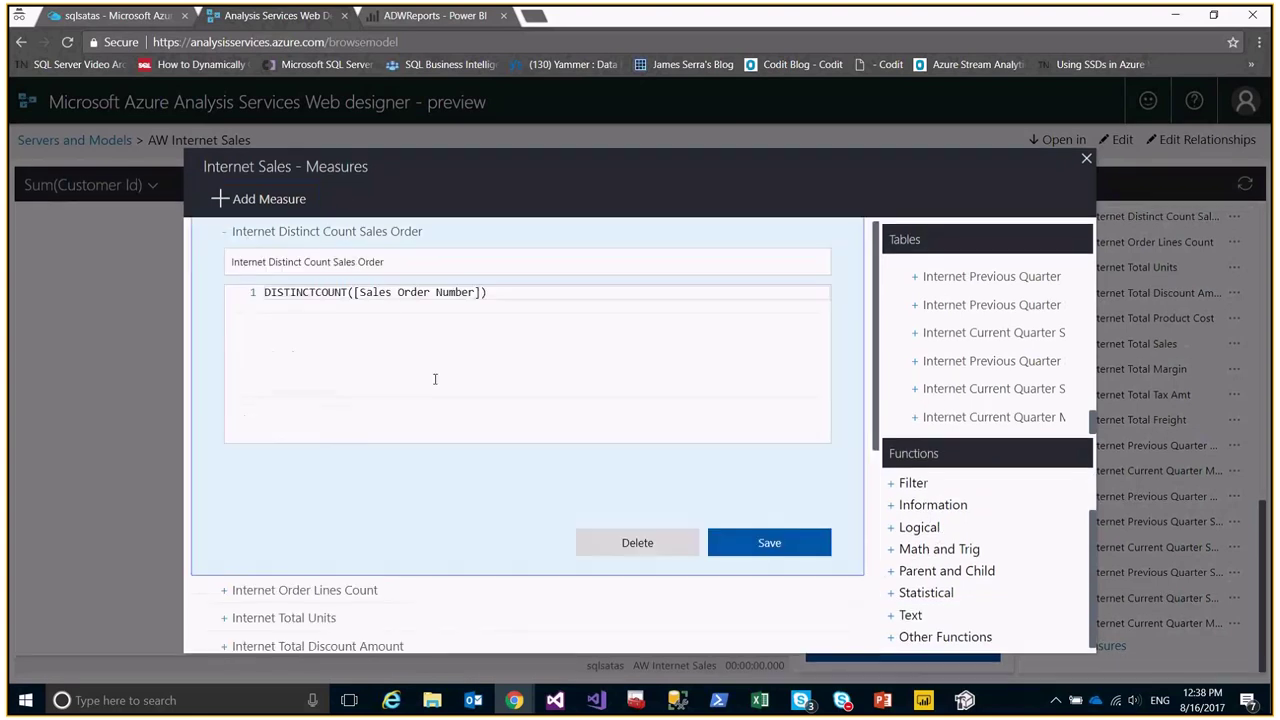
Save the Internet Distinct Count Sales Order measure, collapse it and close the measures list.
click(781, 554)
scroll(223, 247, up, 1)
click(223, 245)
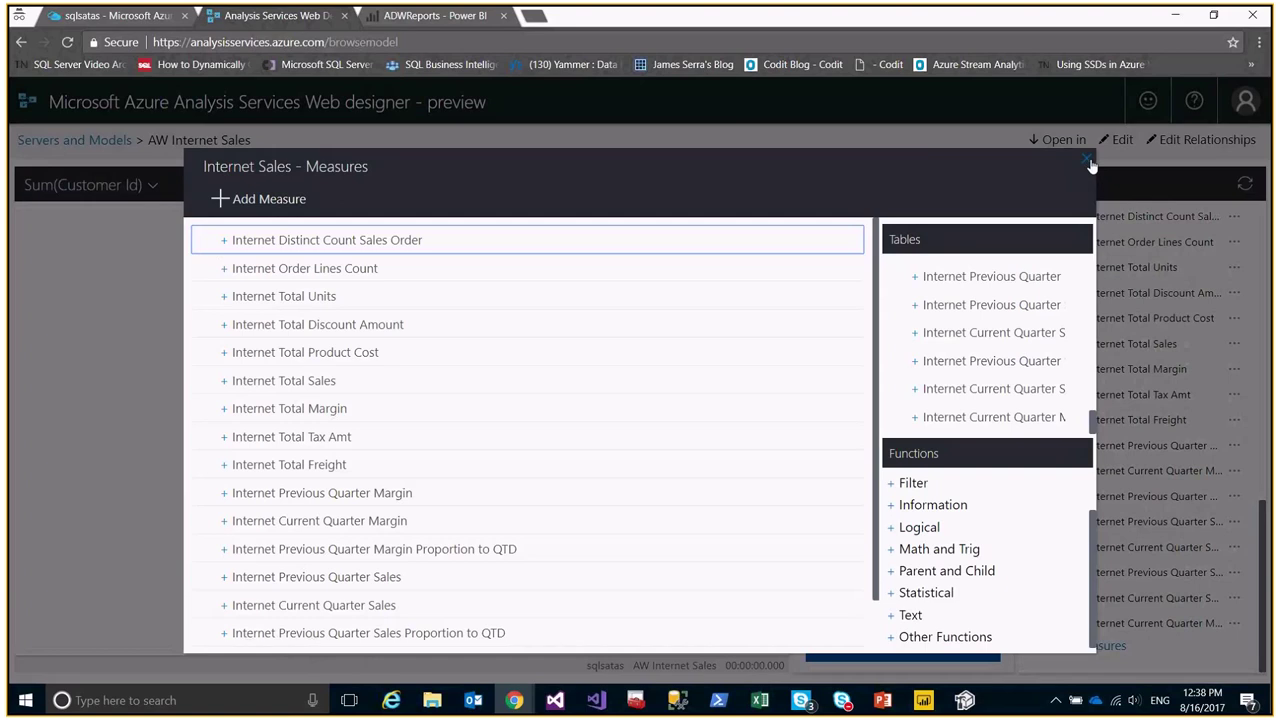
click(1088, 163)
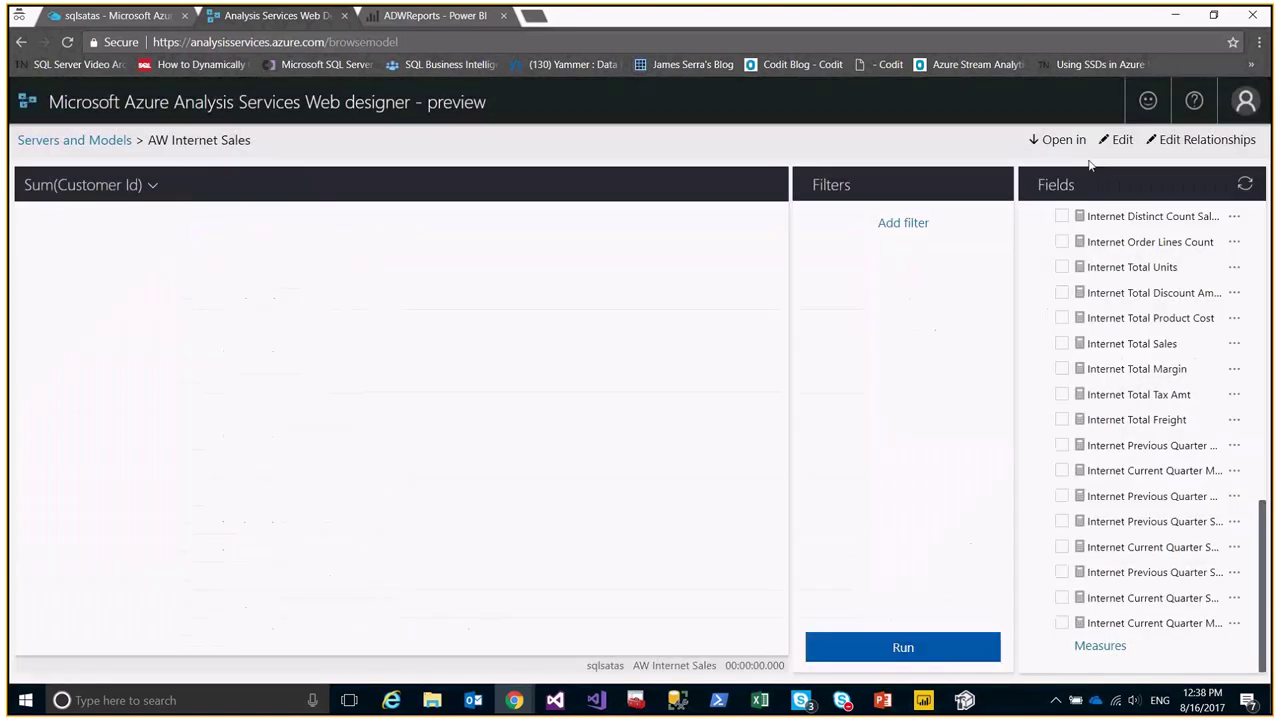
Return to the Servers and Models board and switch to ADWReports in Power BI Desktop.
click(43, 106)
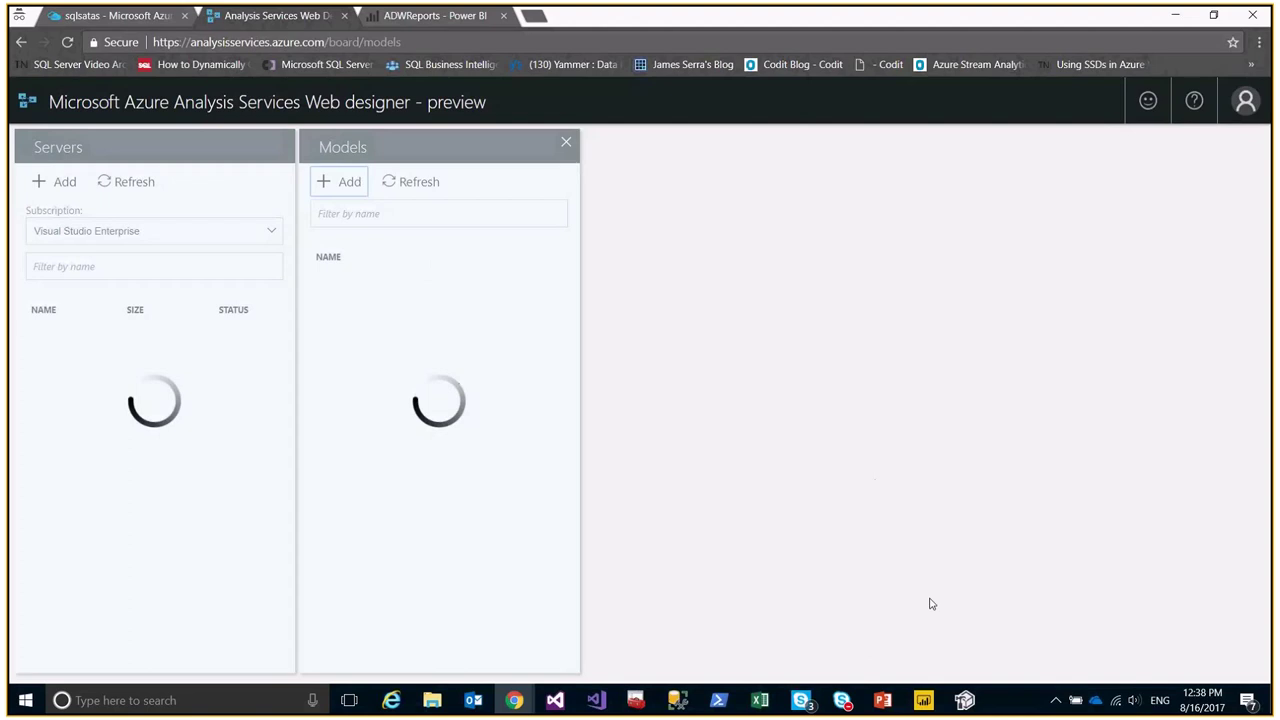
click(923, 703)
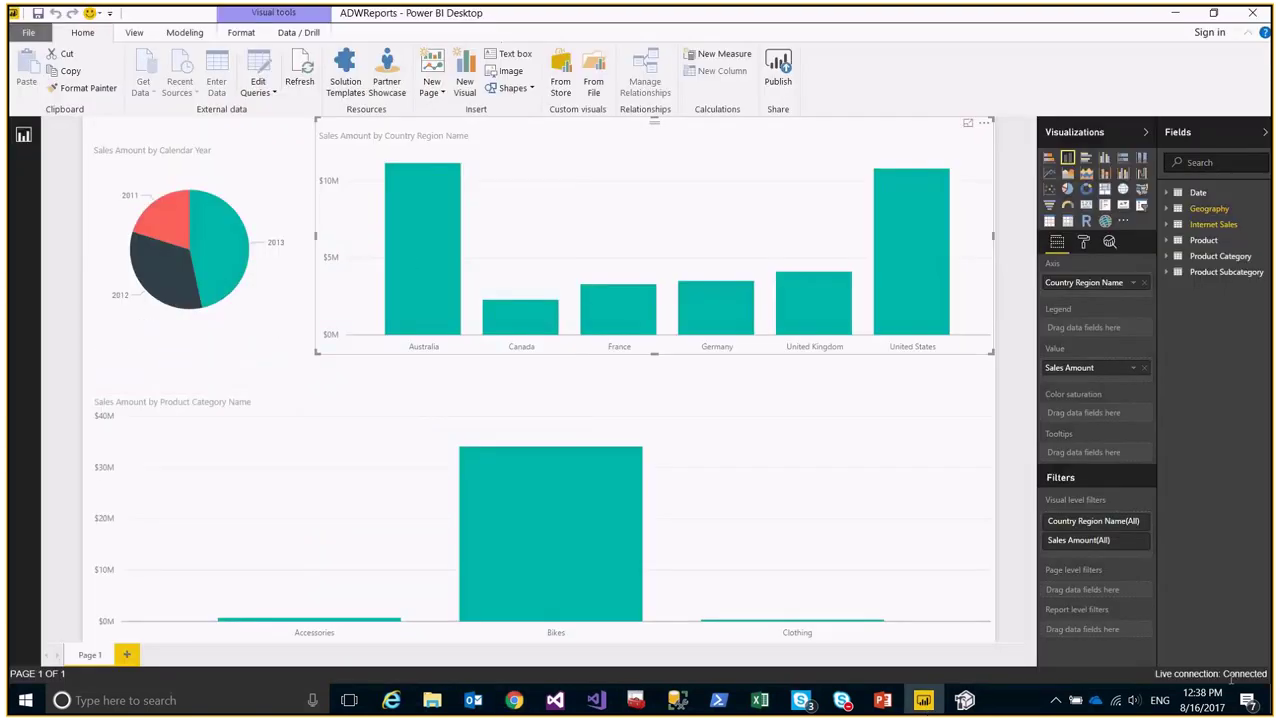
Confirm ADWReports uses the AW Internet Sales database on sqlsatas, then close without saving.
click(260, 88)
click(294, 134)
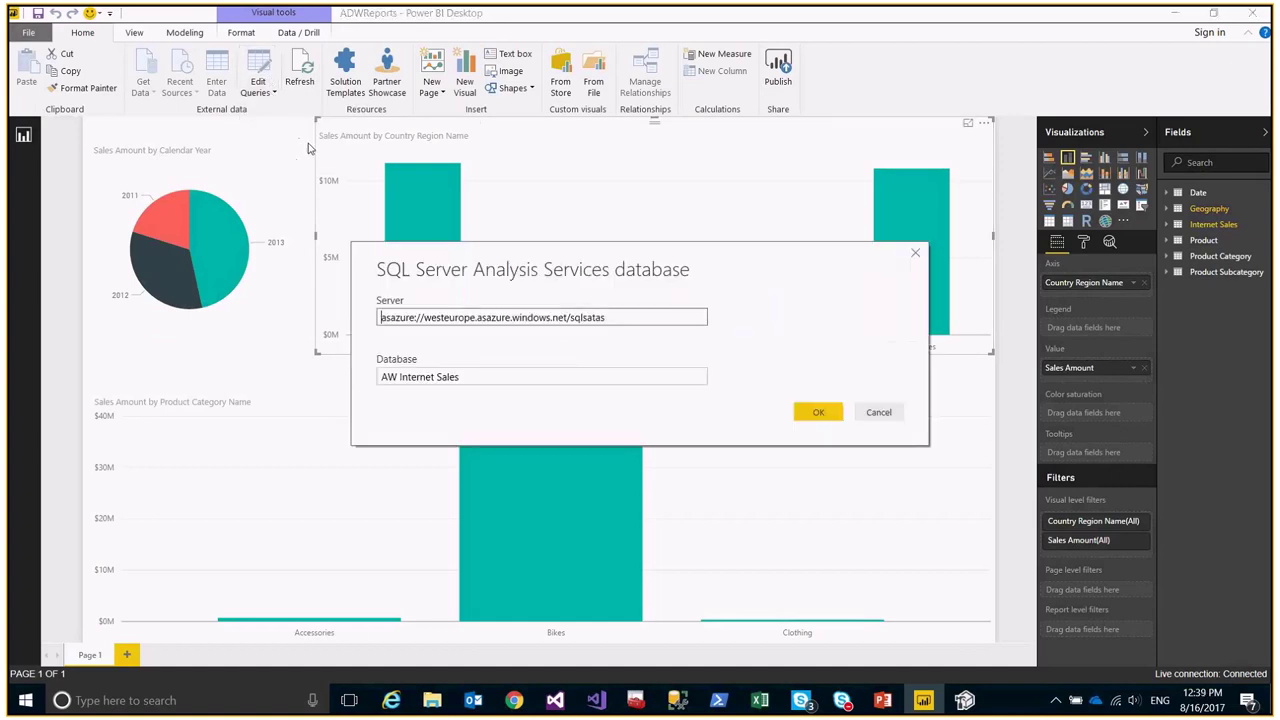
click(448, 381)
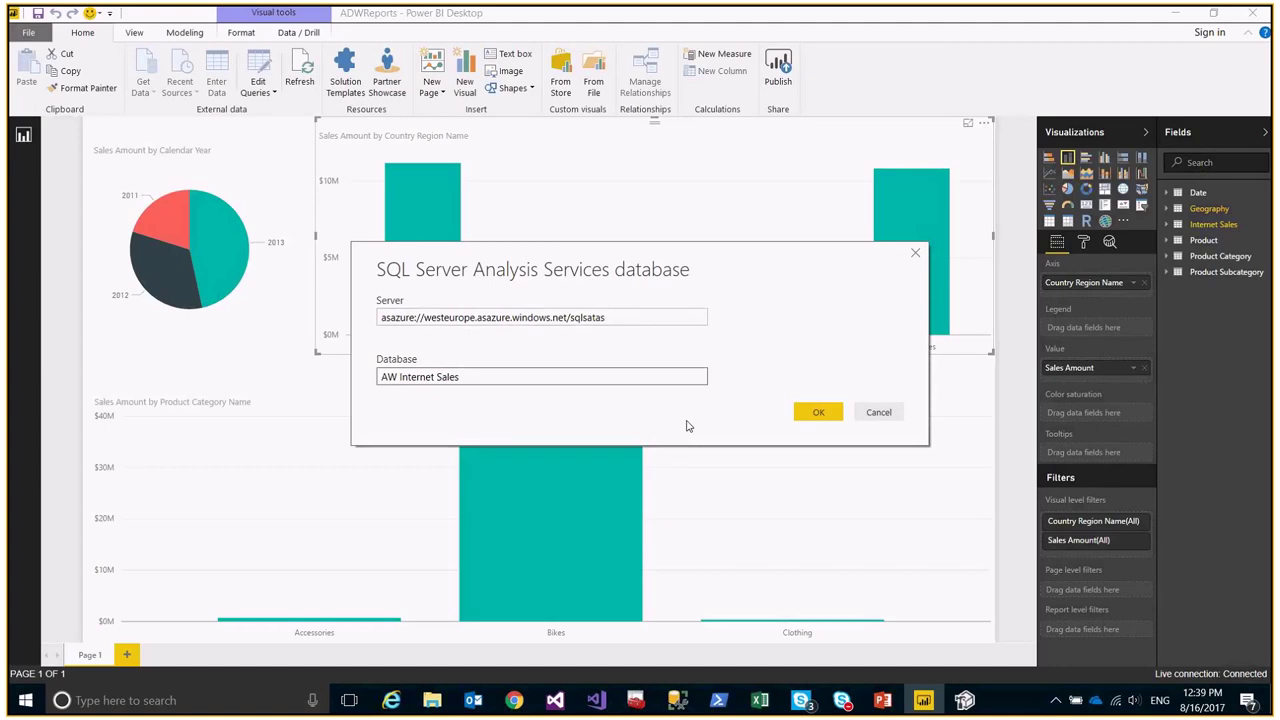
click(885, 412)
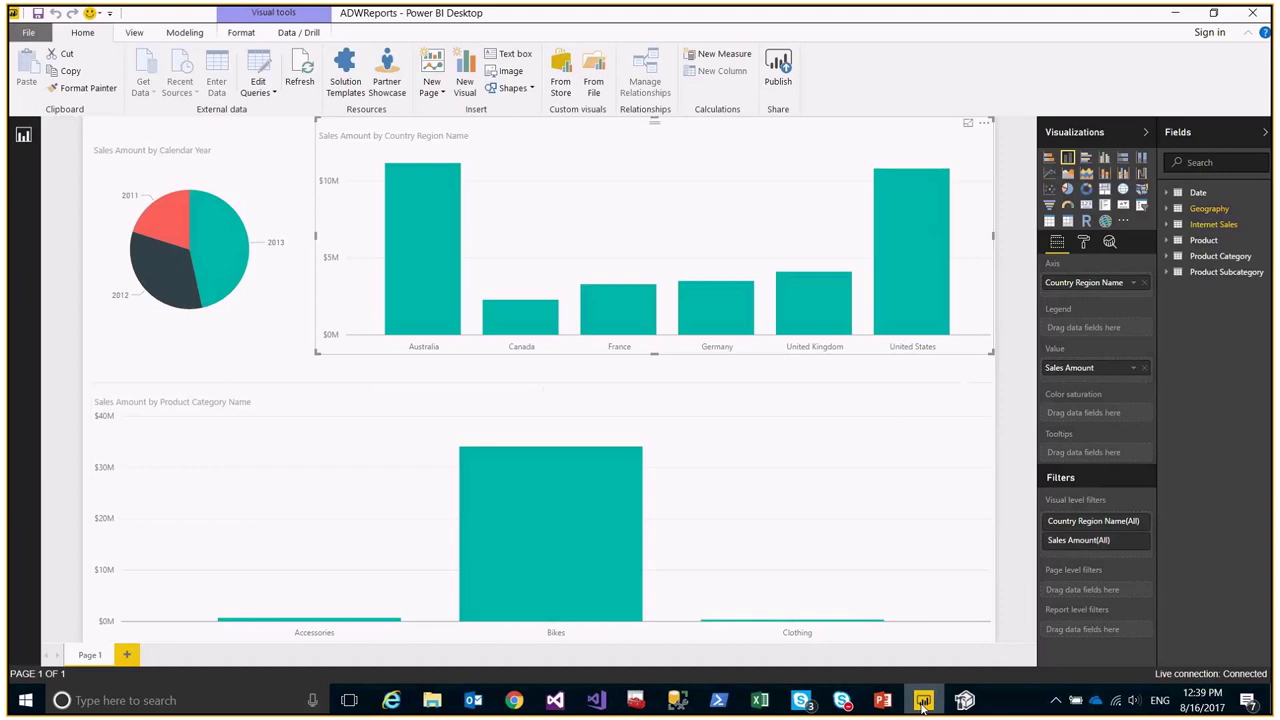
click(1252, 18)
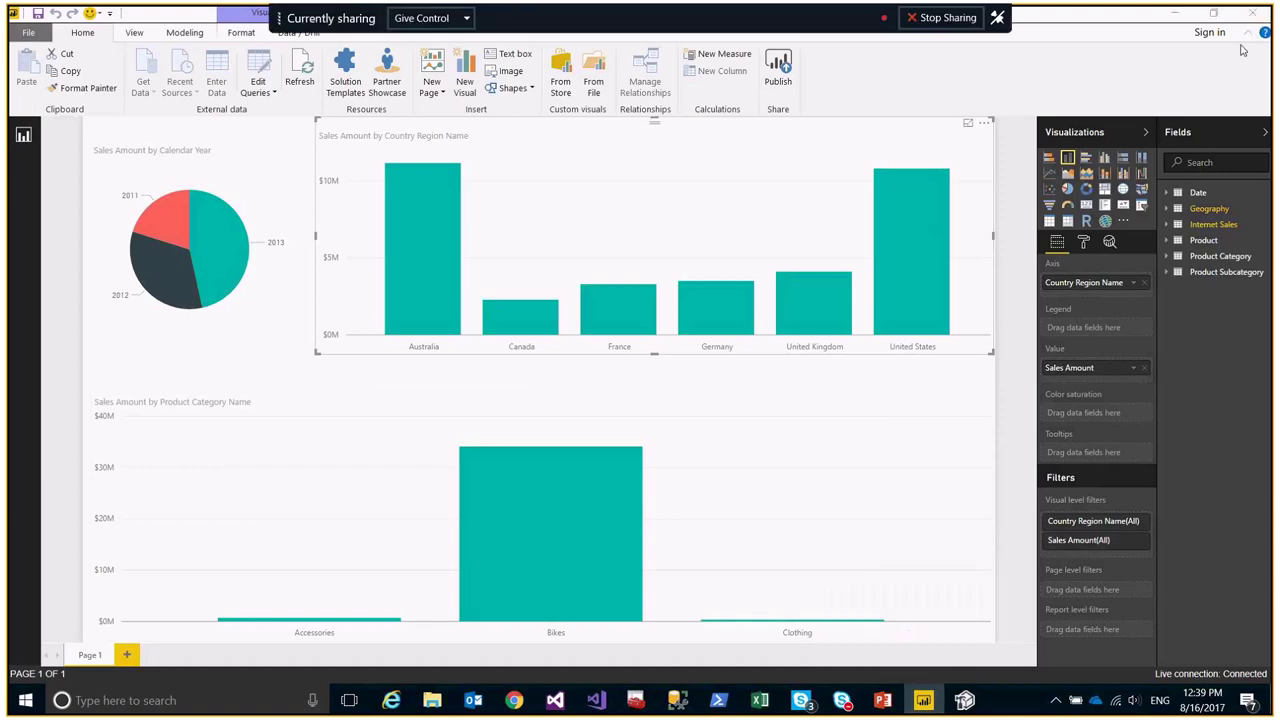
click(709, 380)
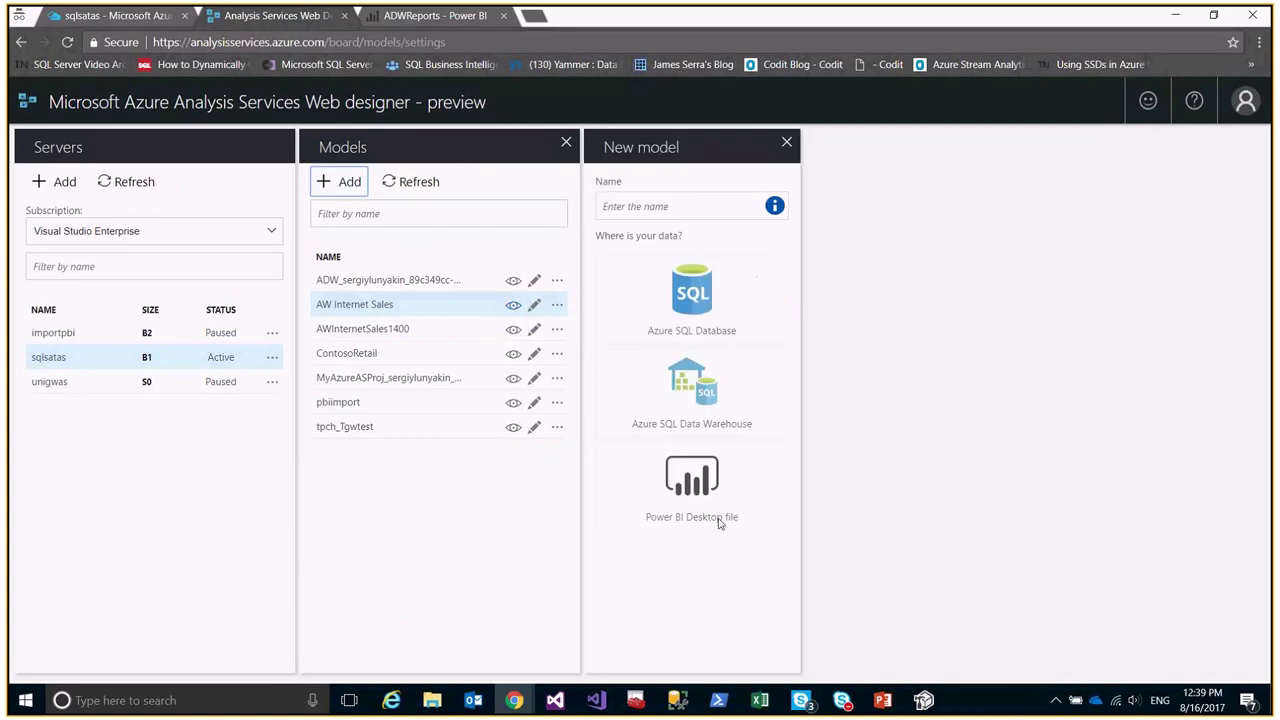
Name the new model ADWReport and pick Power BI Desktop file as its source.
click(655, 208)
text(AD)
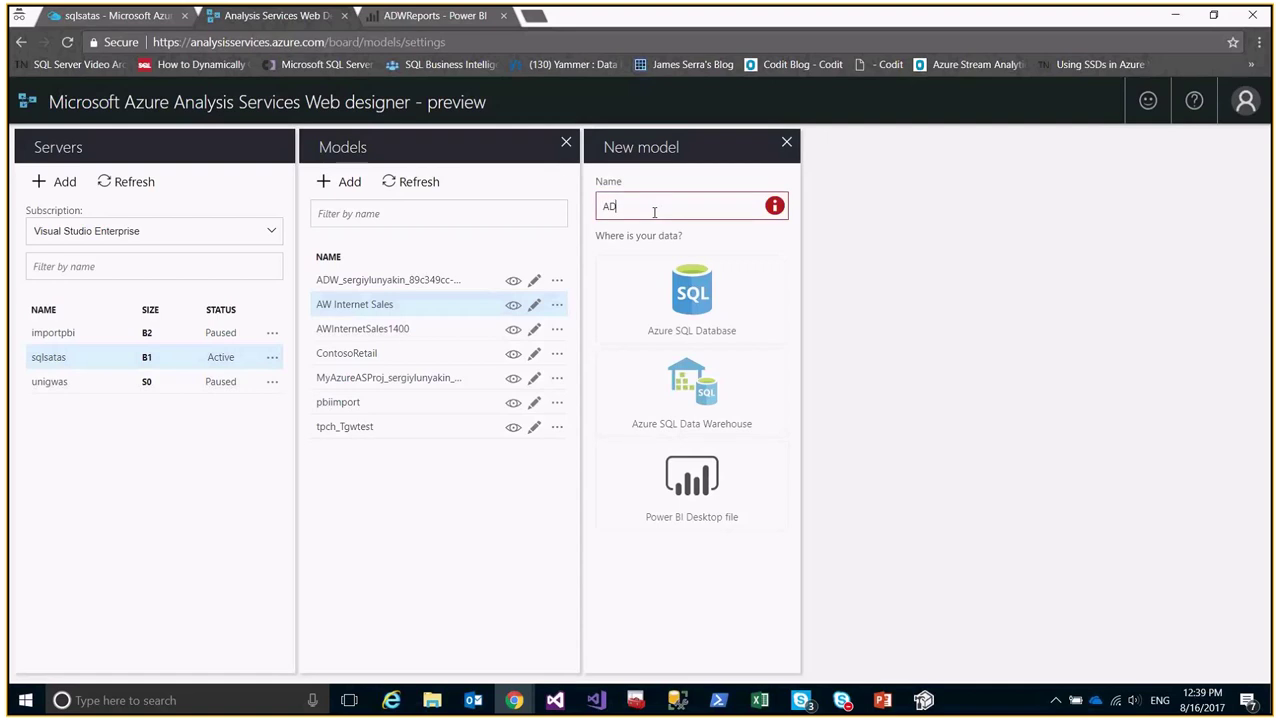
text(WReport)
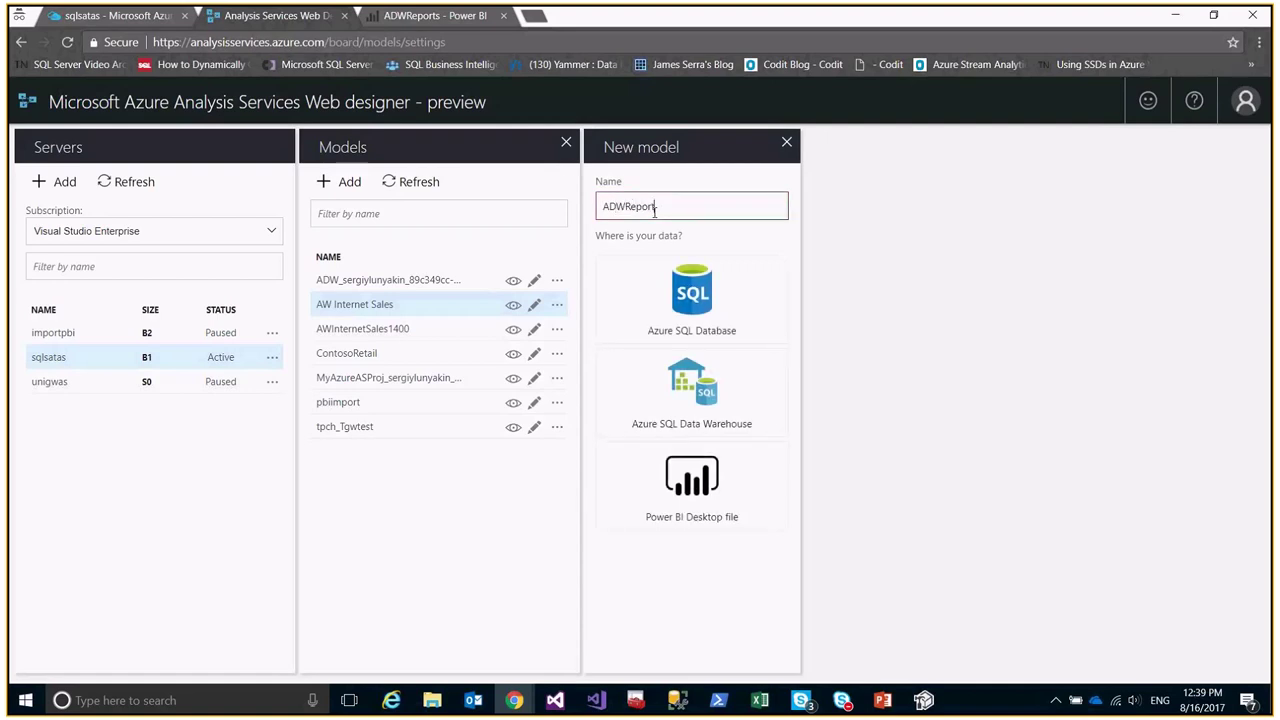
click(693, 490)
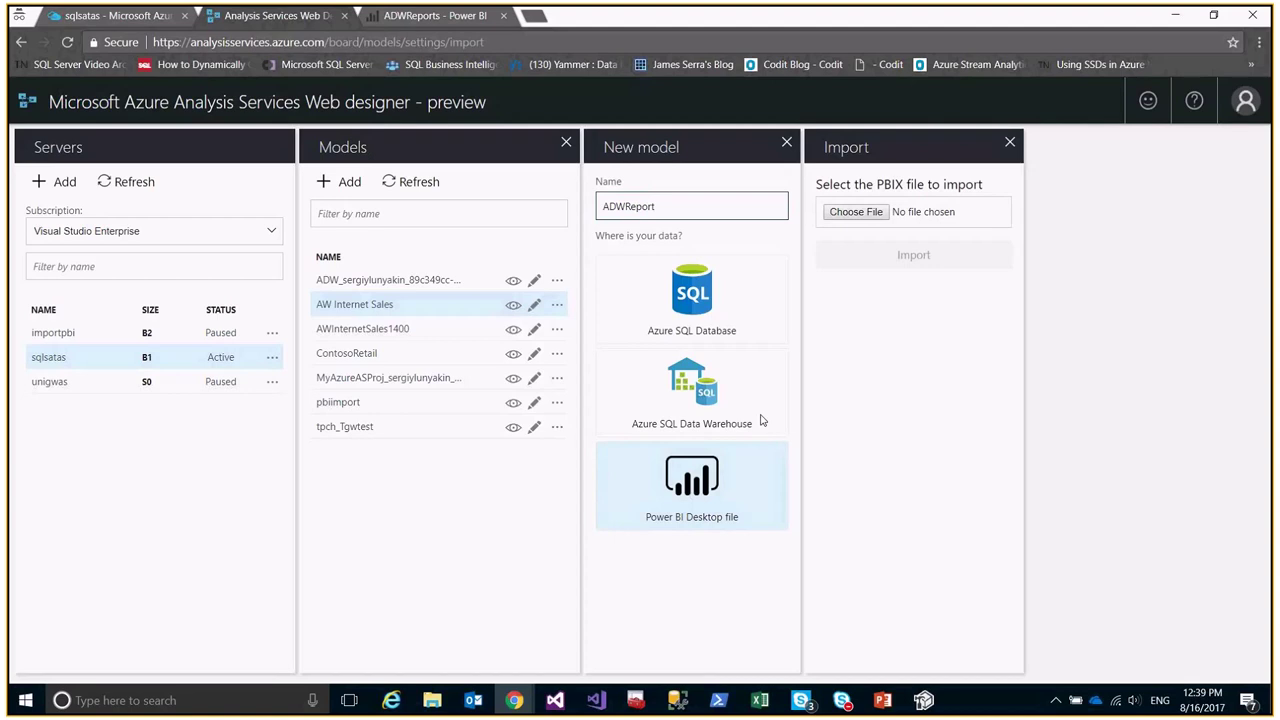
Import Desktop\AzureAS\ADWReports.pbix and dismiss the unsupported-connections error.
click(856, 212)
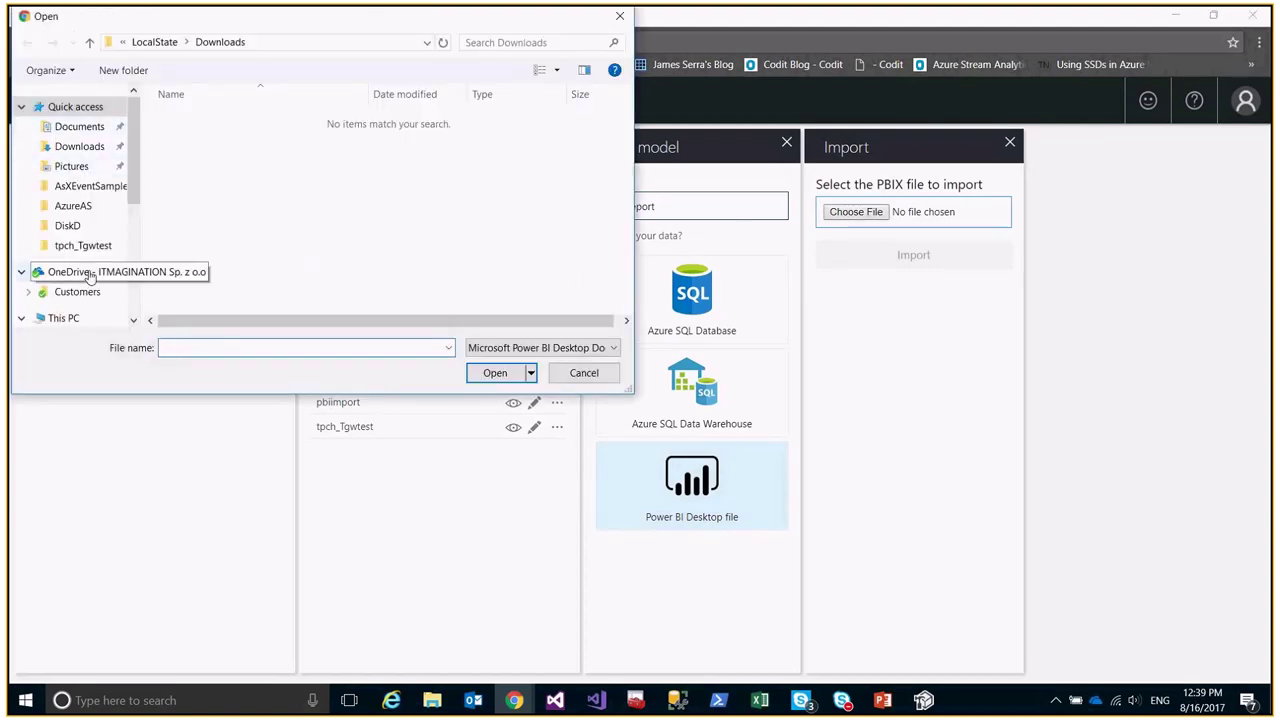
scroll(77, 205, down, 1)
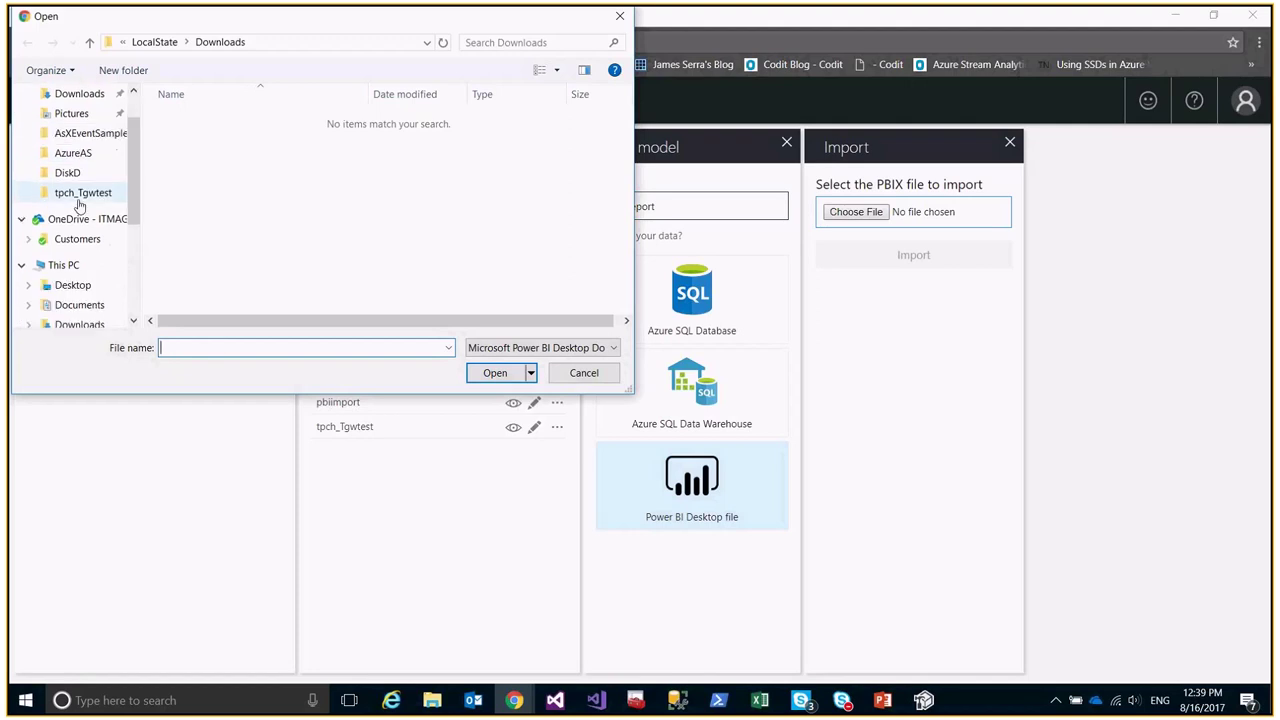
click(75, 285)
double_click(192, 119)
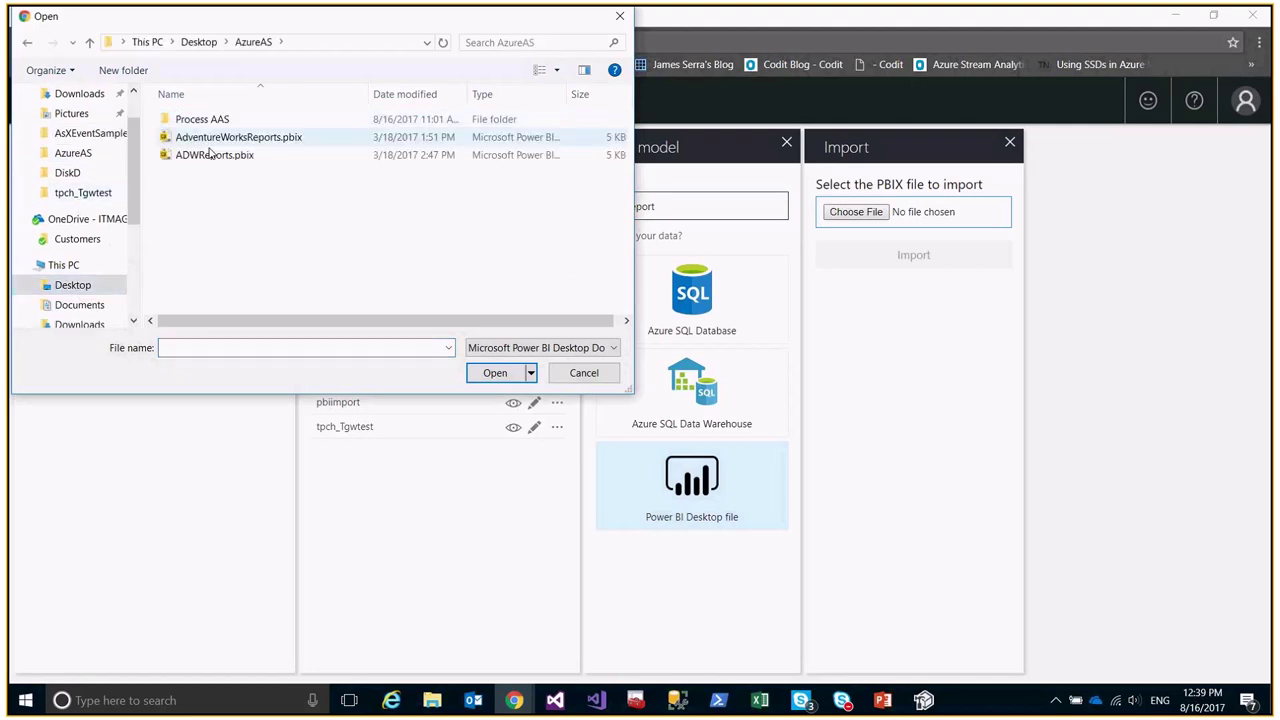
click(214, 155)
key(Return)
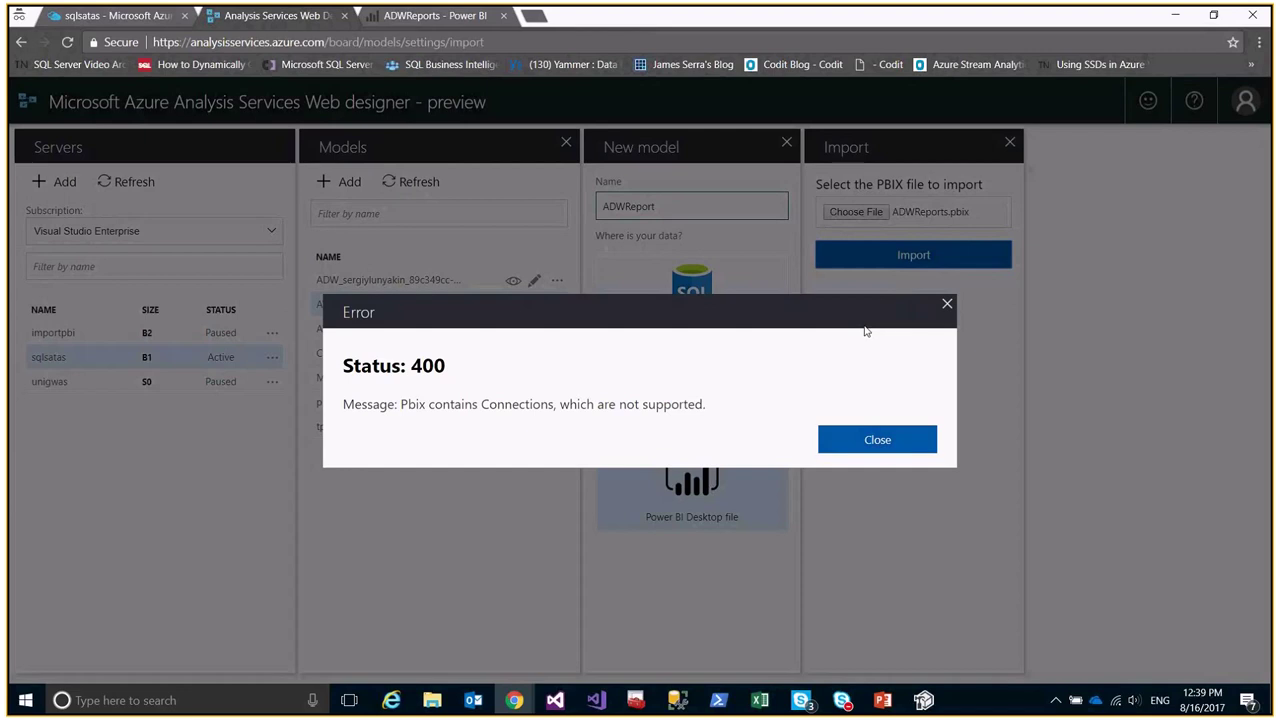
click(884, 447)
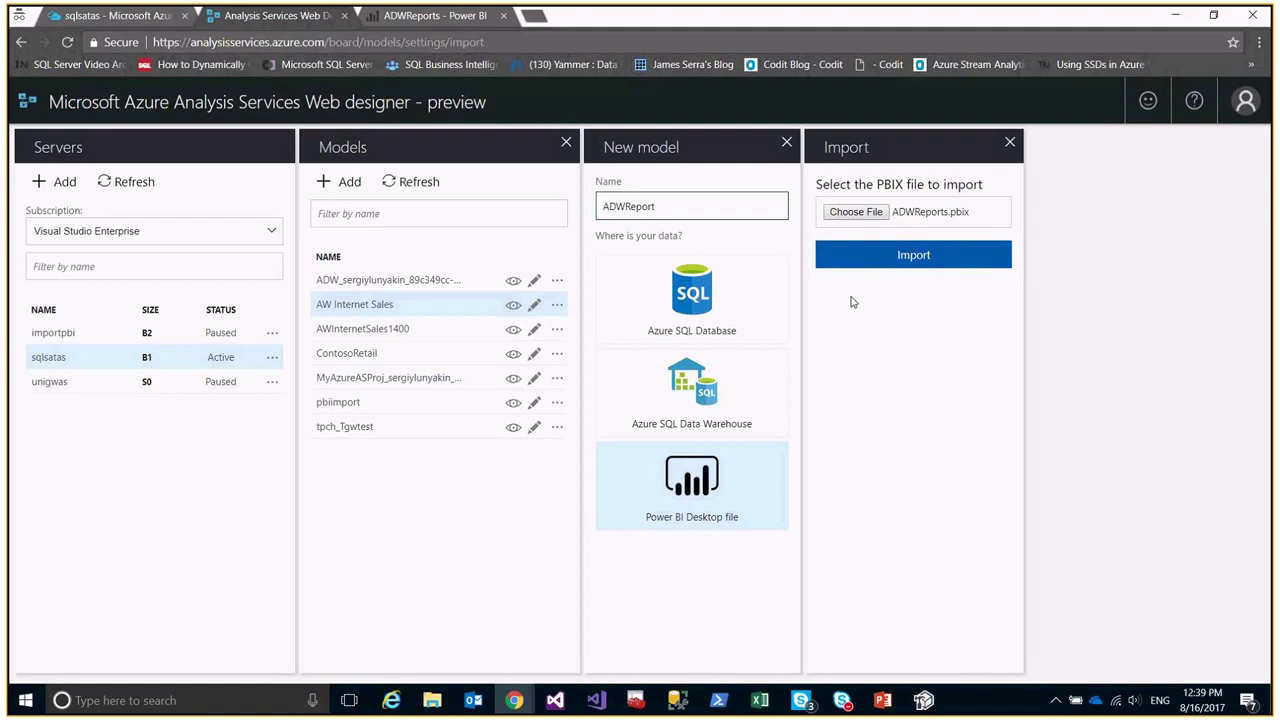
Retry the ADWReport import with AdventureWorksReports.pbix, dismiss its connections error, and close the import panel.
click(856, 211)
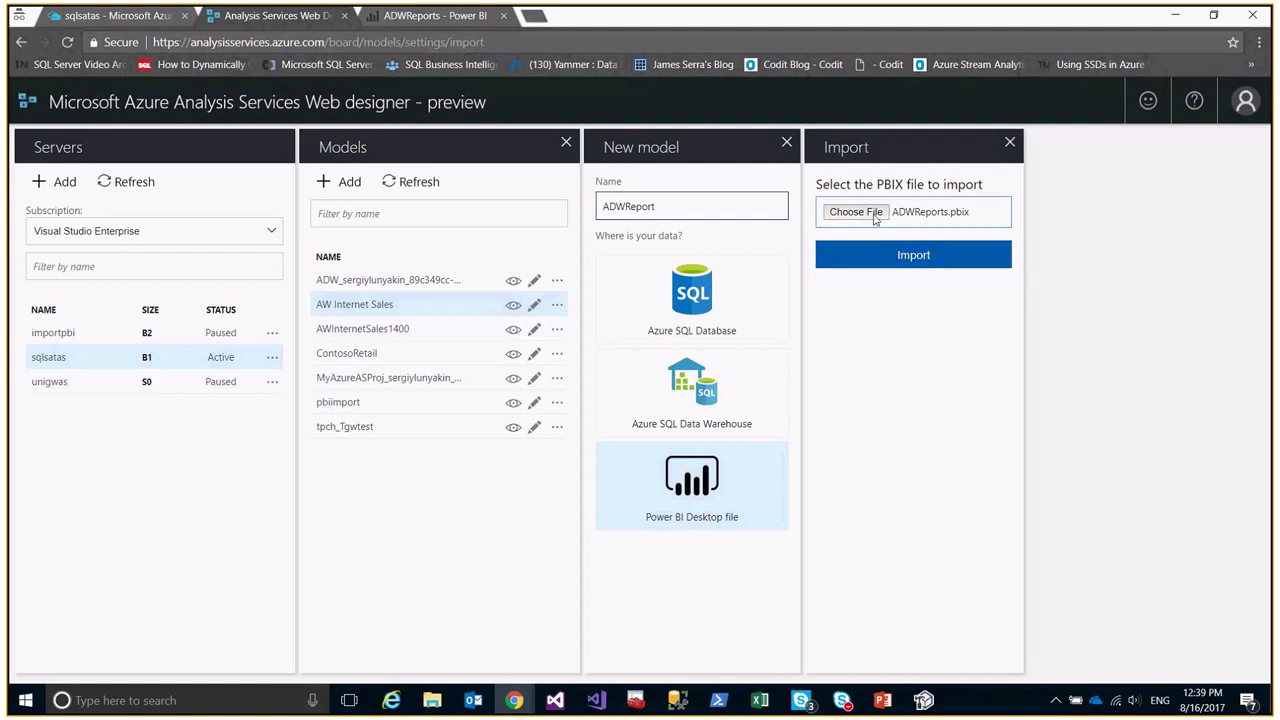
click(220, 137)
click(494, 372)
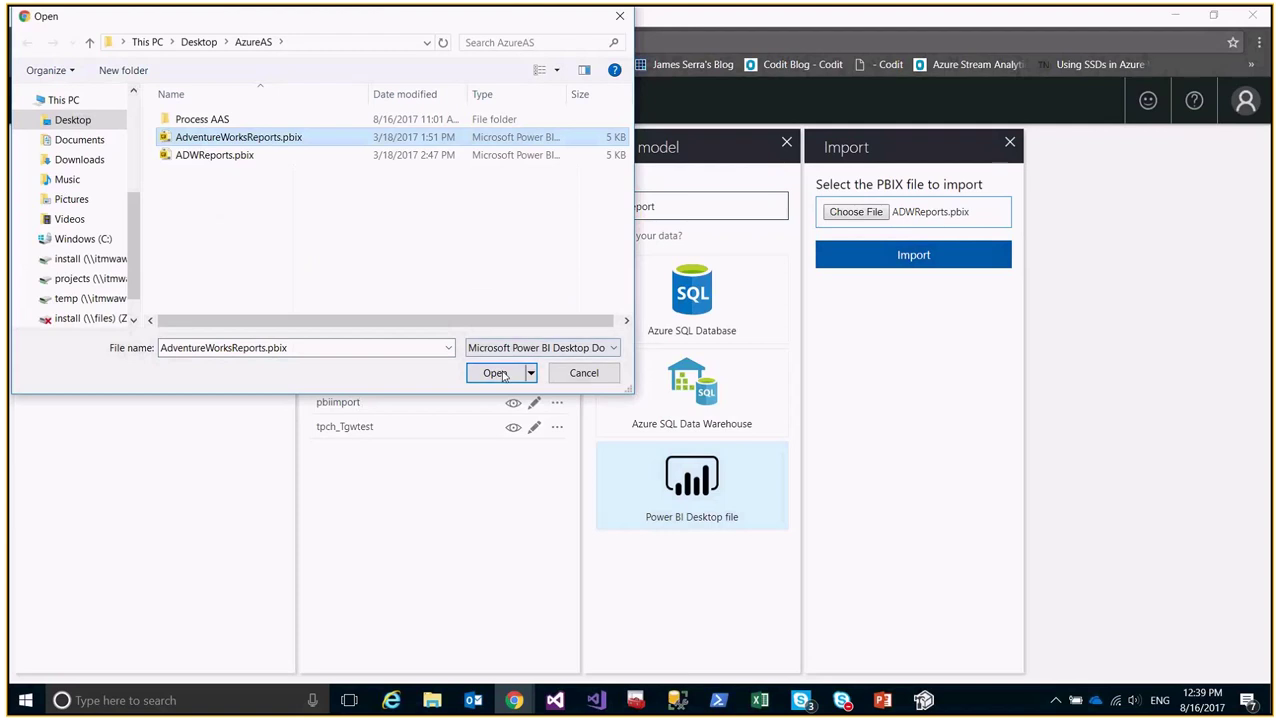
click(927, 257)
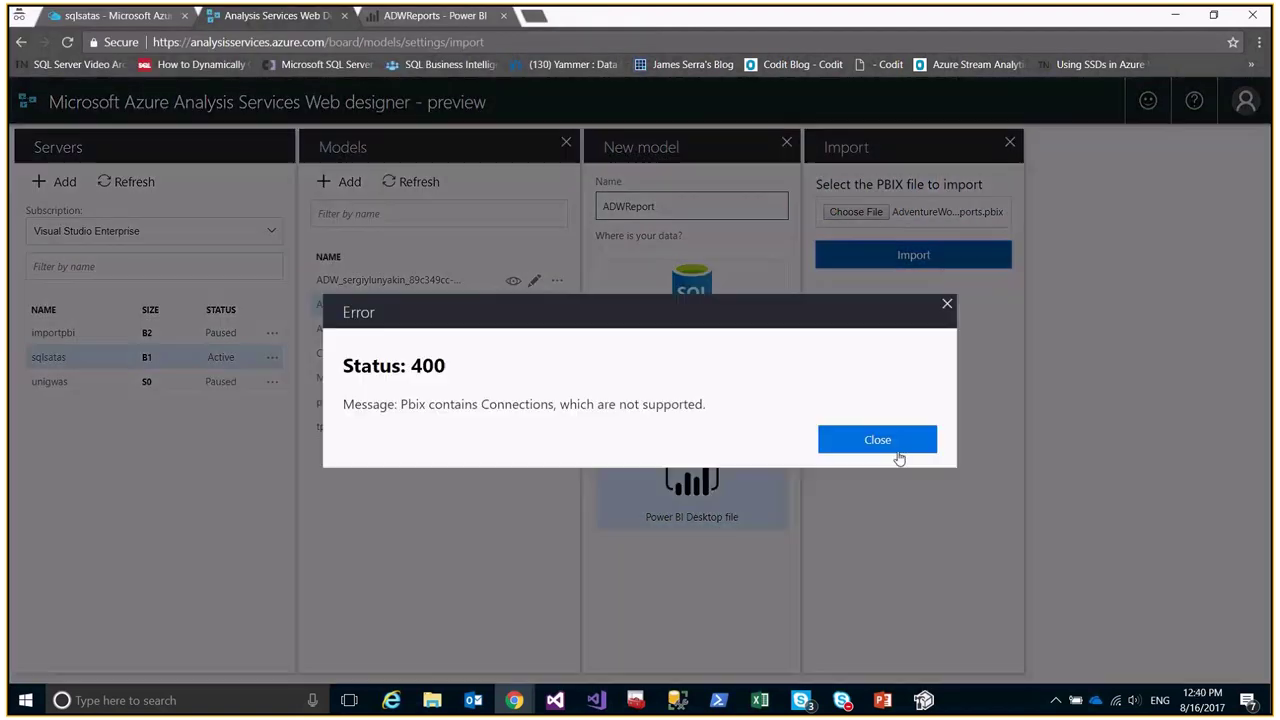
click(891, 446)
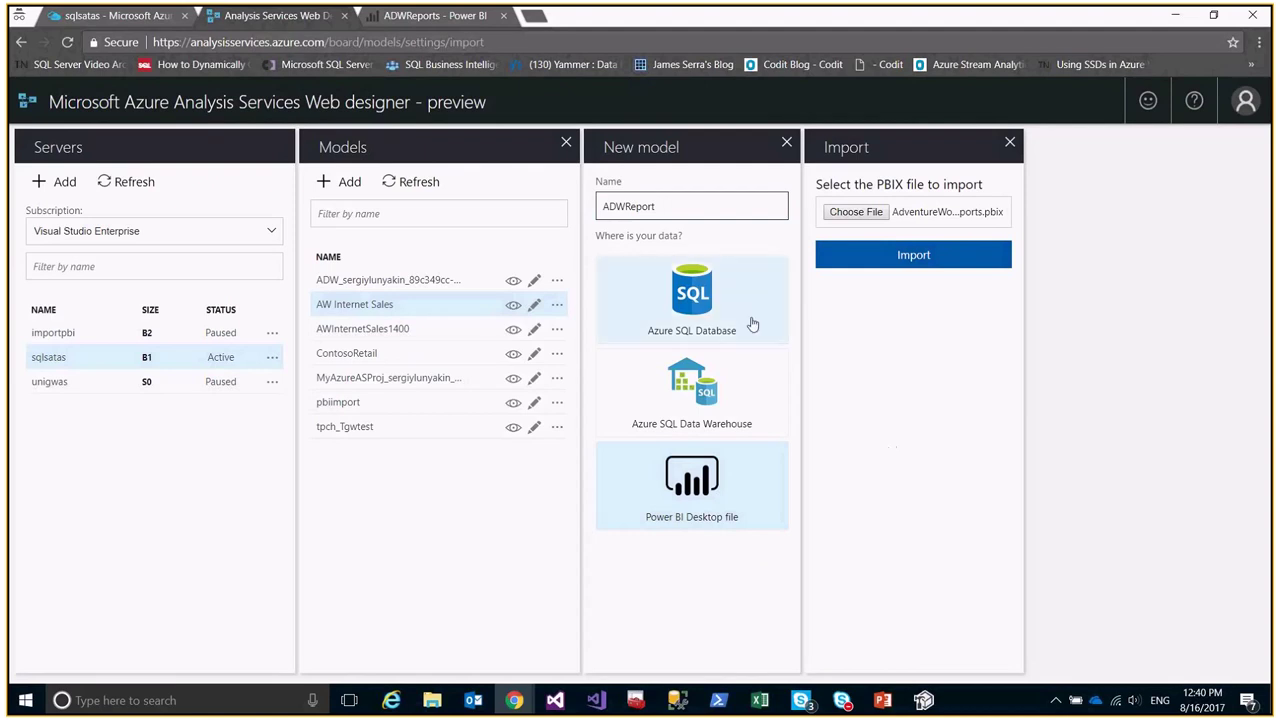
click(1009, 142)
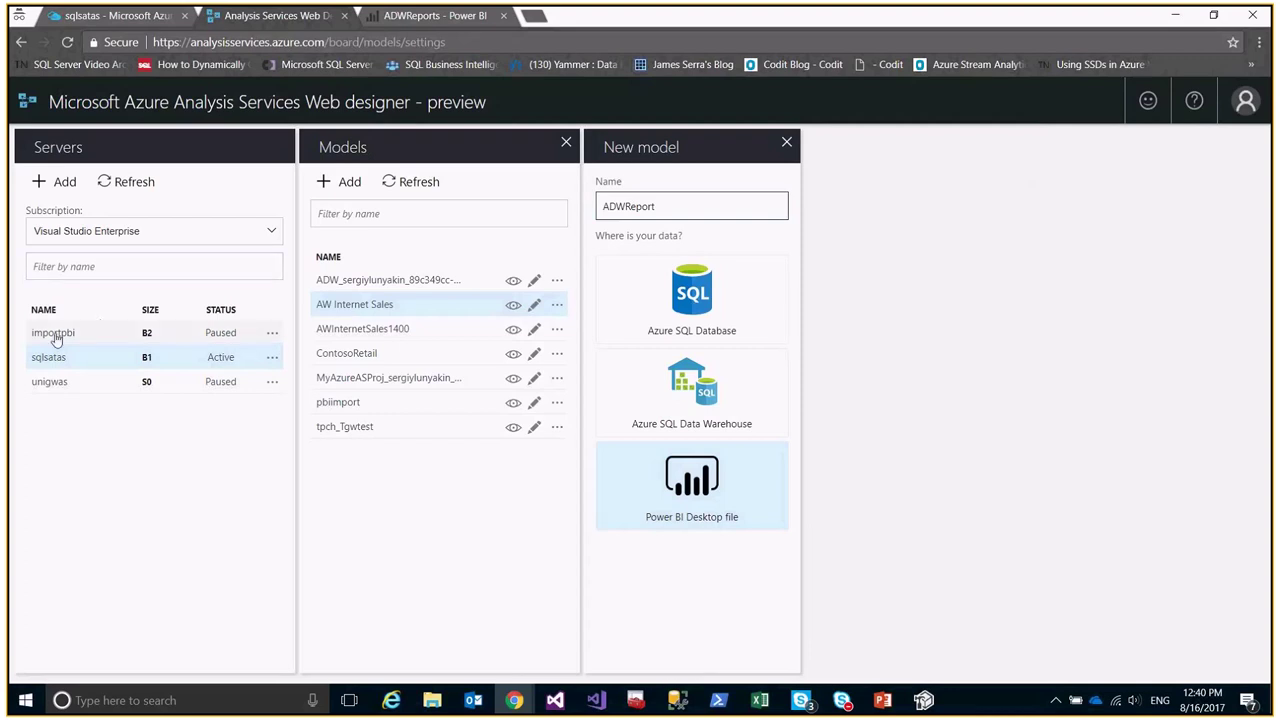
Open the importpbi Analysis Services server's page in the Azure portal.
click(272, 332)
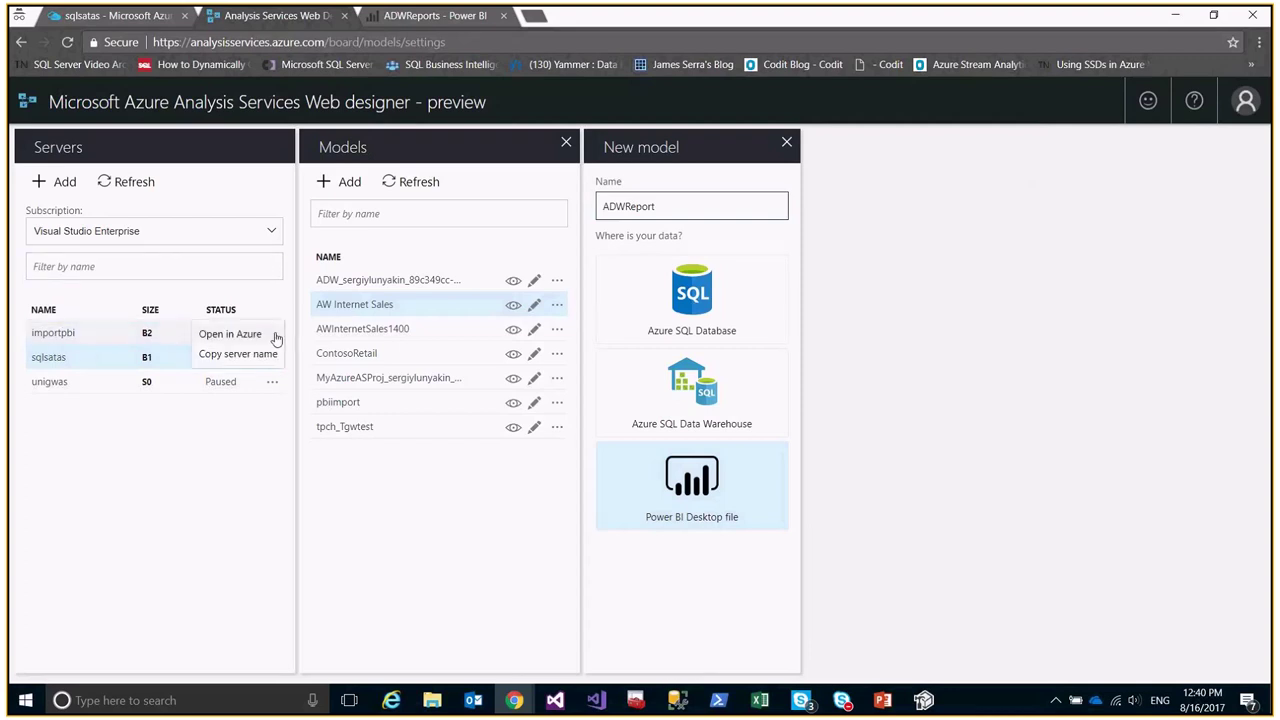
click(230, 334)
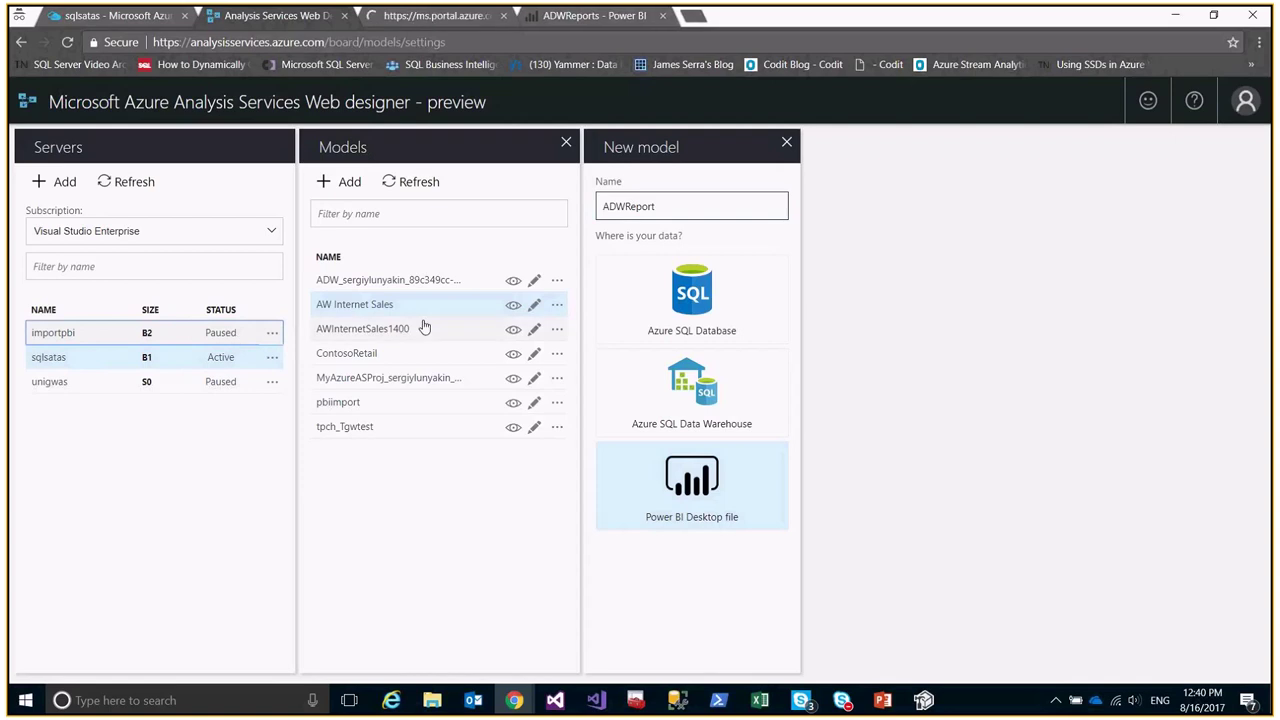
click(422, 17)
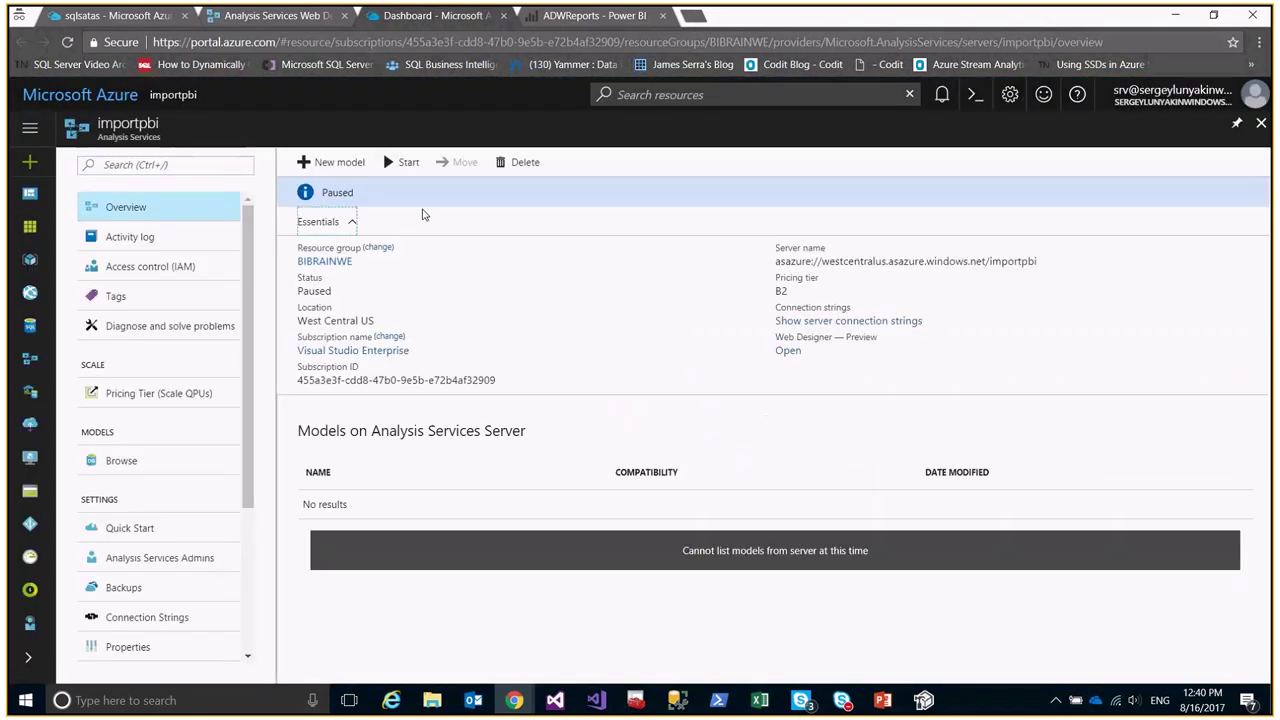
Start the paused importpbi server and clear the resulting notifications.
click(403, 162)
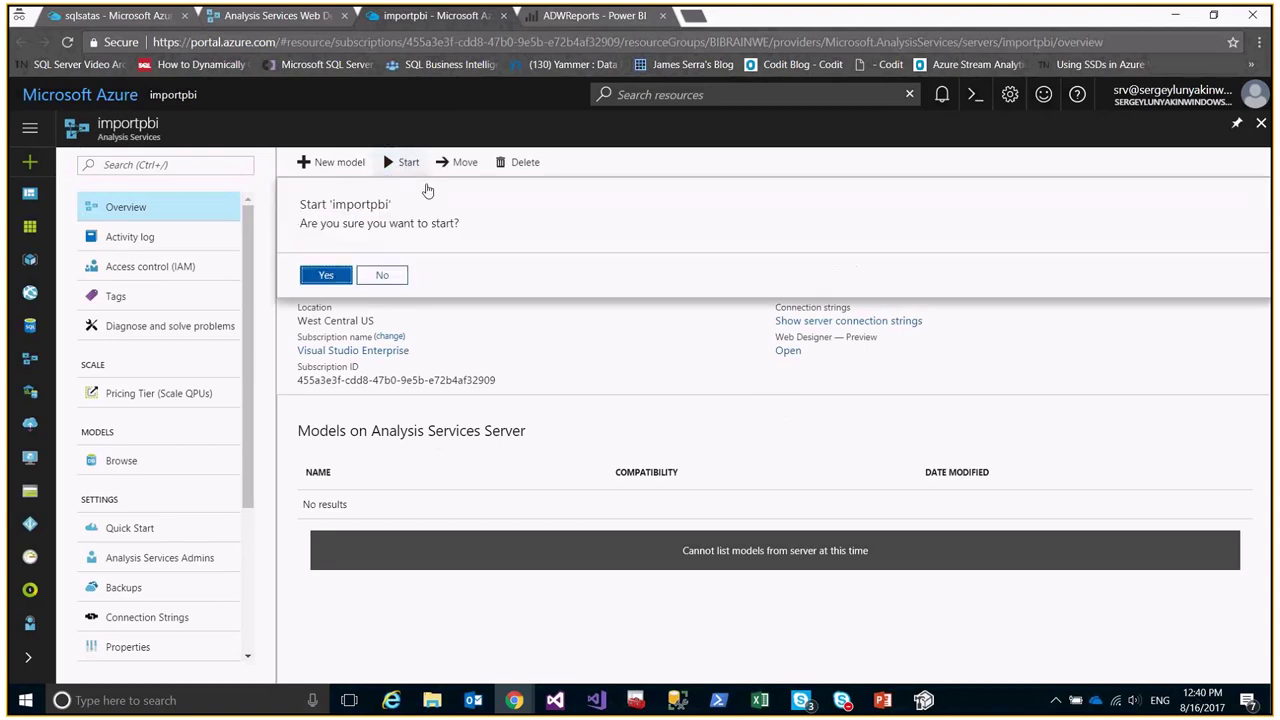
click(325, 275)
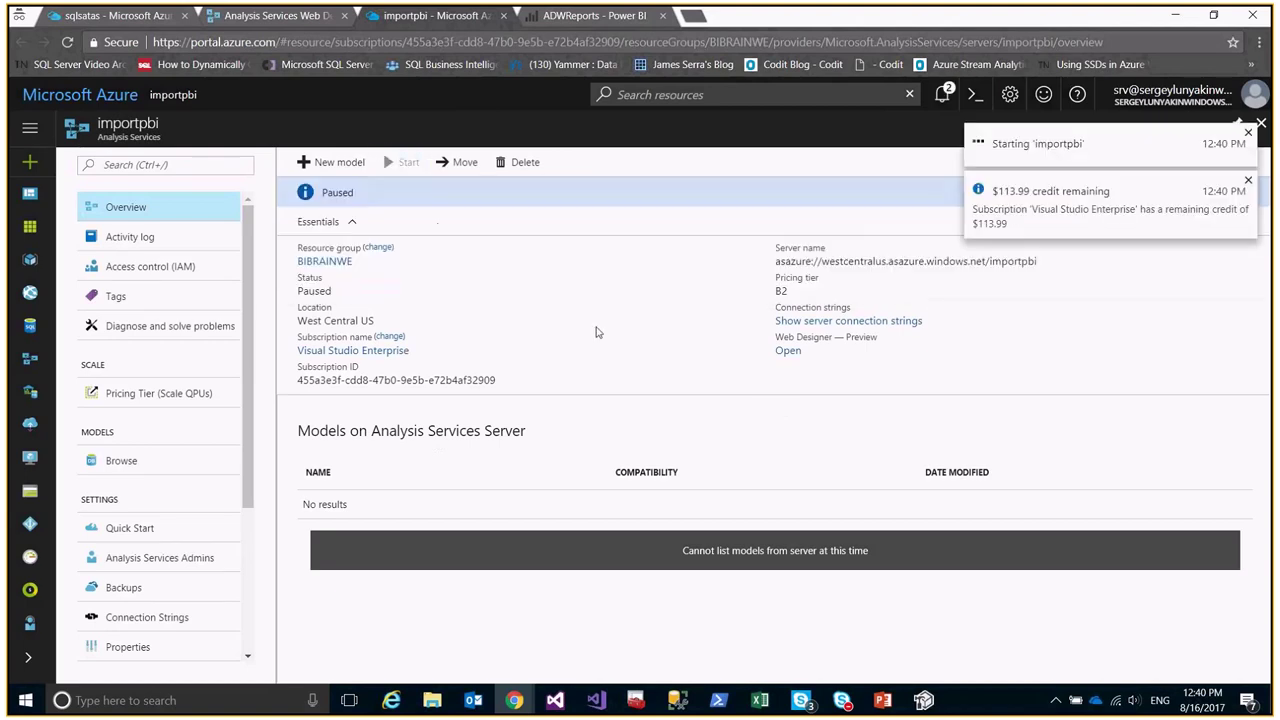
click(1248, 133)
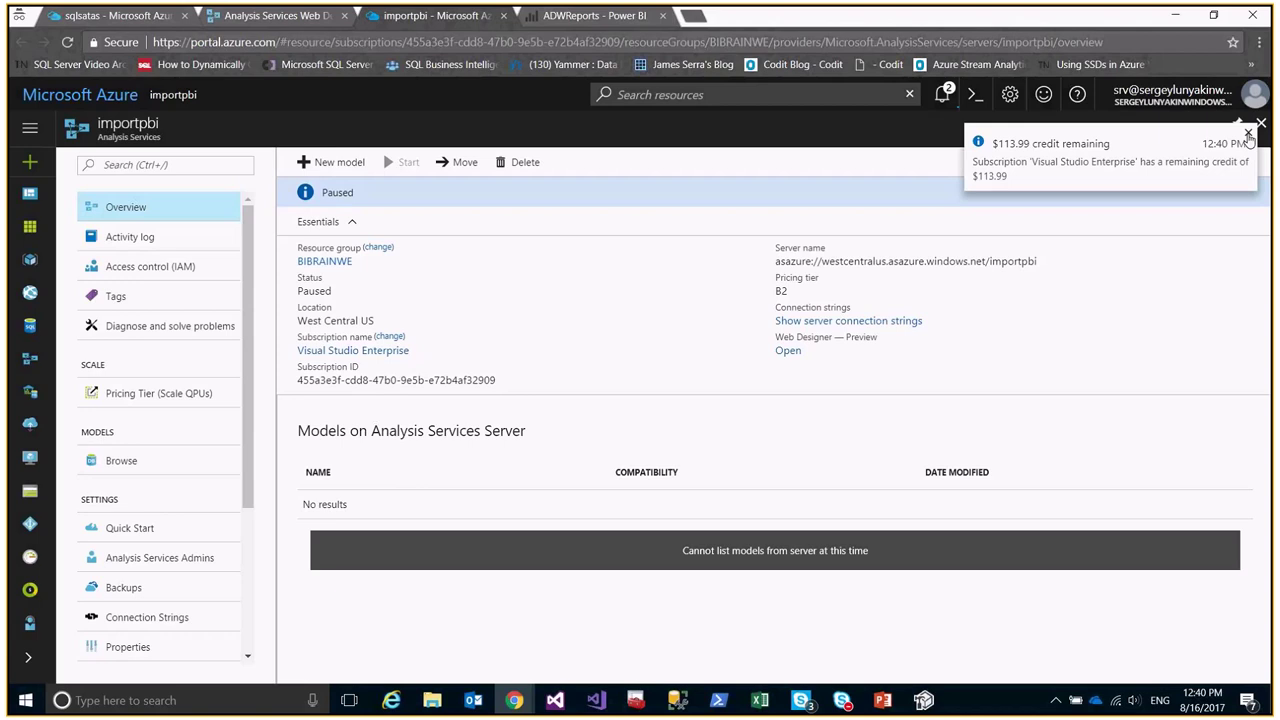
click(1248, 135)
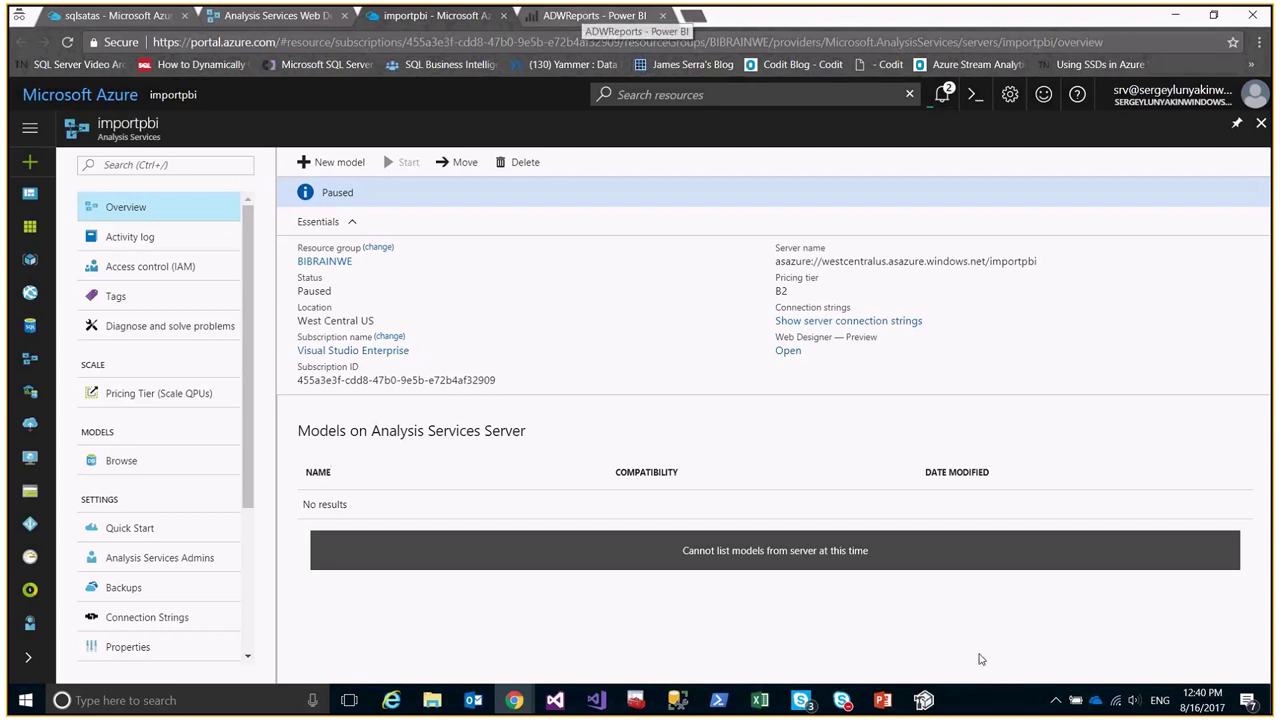
Present slide 16, 'Processing', as a full-screen slide show in PowerPoint.
click(882, 700)
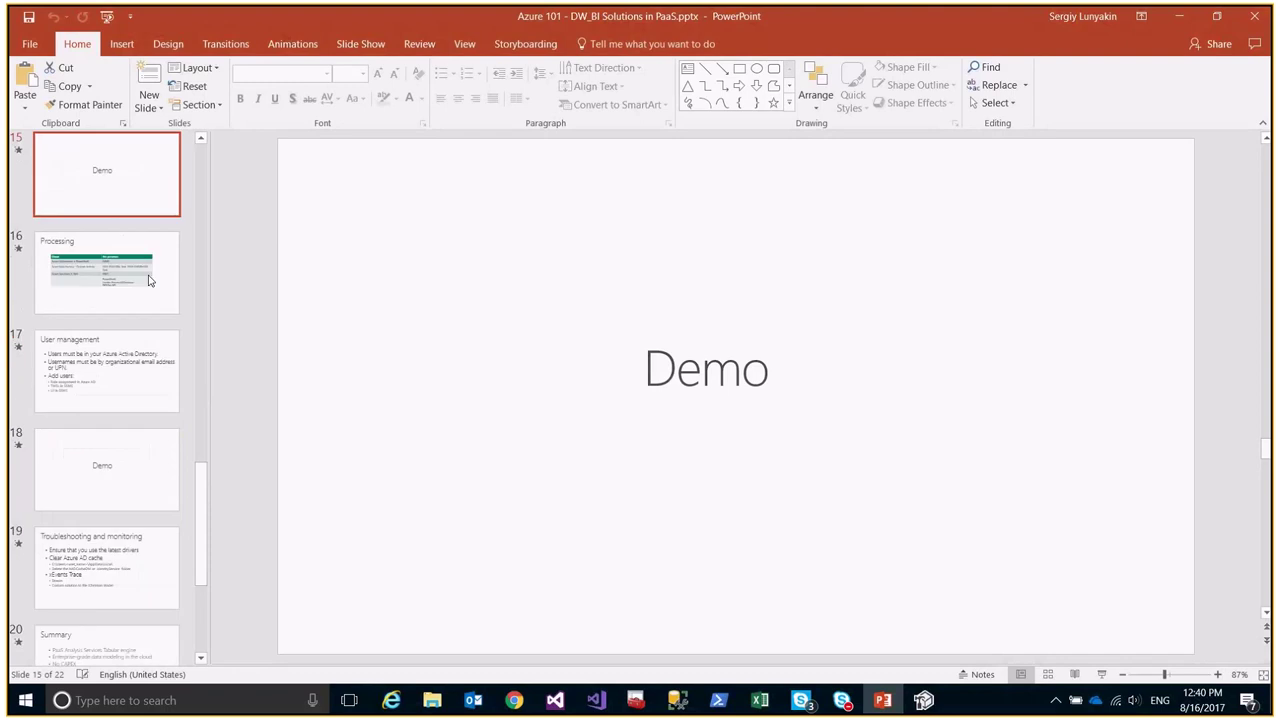
scroll(860, 505, down, 1)
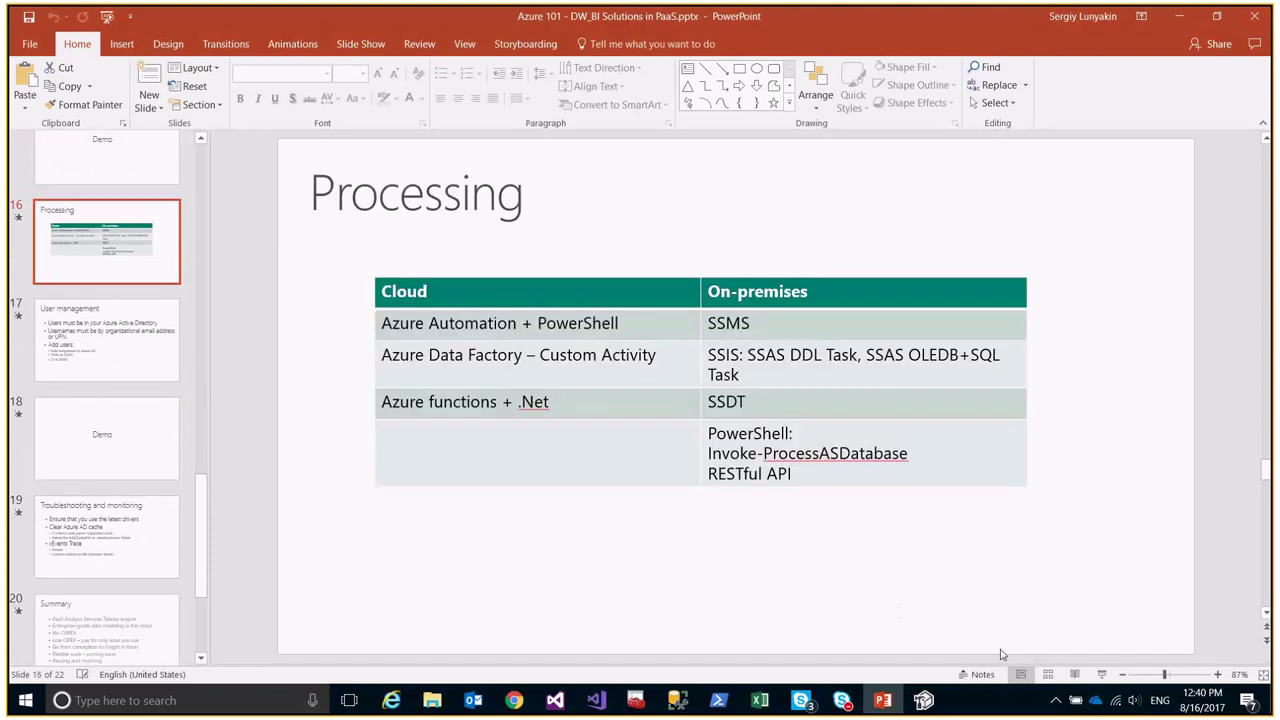
click(1101, 676)
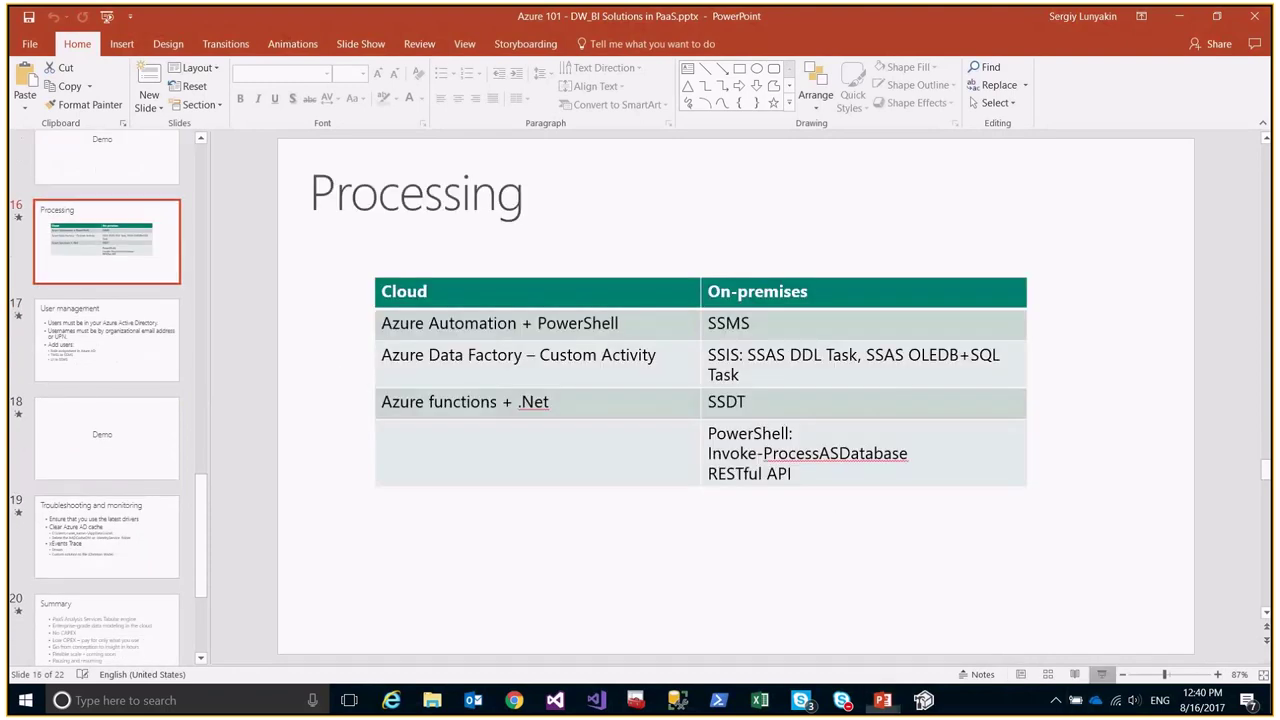